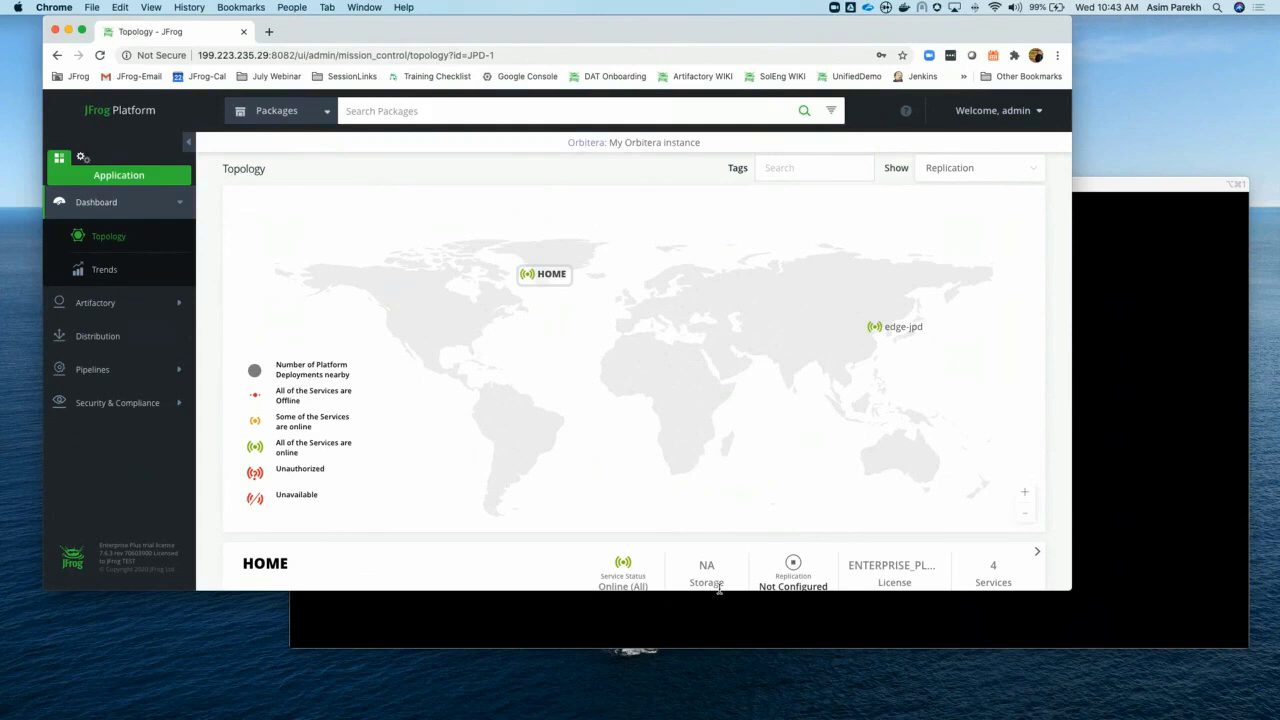
Scroll the JFrog Platform Topology map showing the HOME and edge-jpd deployments.
{"action": "scroll", "coordinate": [719, 588], "scroll_direction": "down", "scroll_amount": 1}
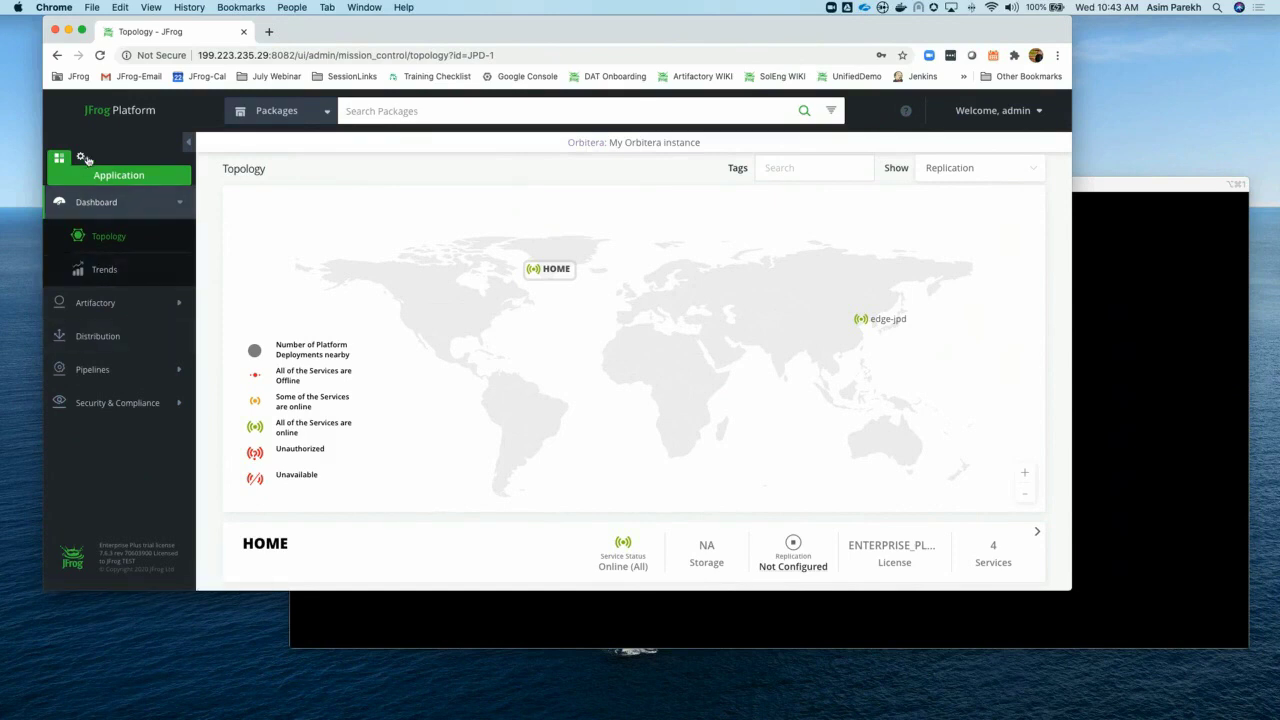
Switch the sidebar from the Application module to Administration.
{"action": "left_click", "coordinate": [82, 158]}
Go to Repositories > Repositories and start a New Local Repository to choose a package type.
{"action": "left_click", "coordinate": [88, 202]}
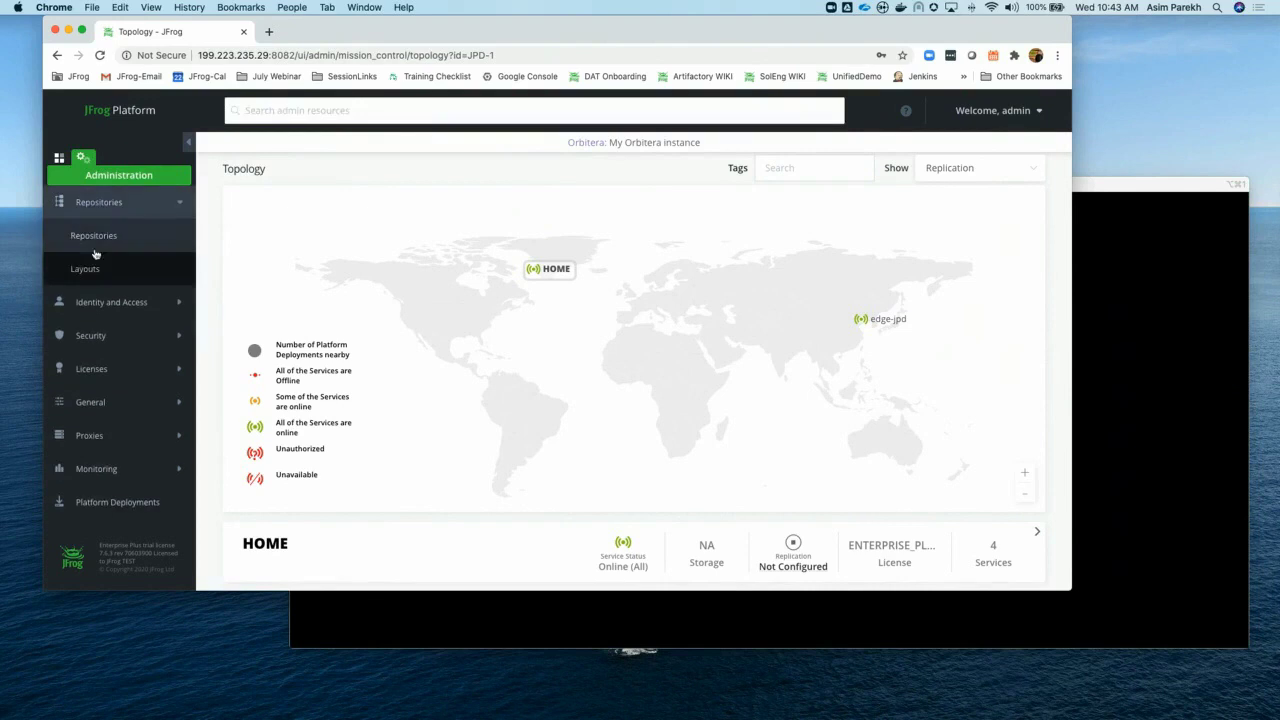
{"action": "left_click", "coordinate": [126, 250]}
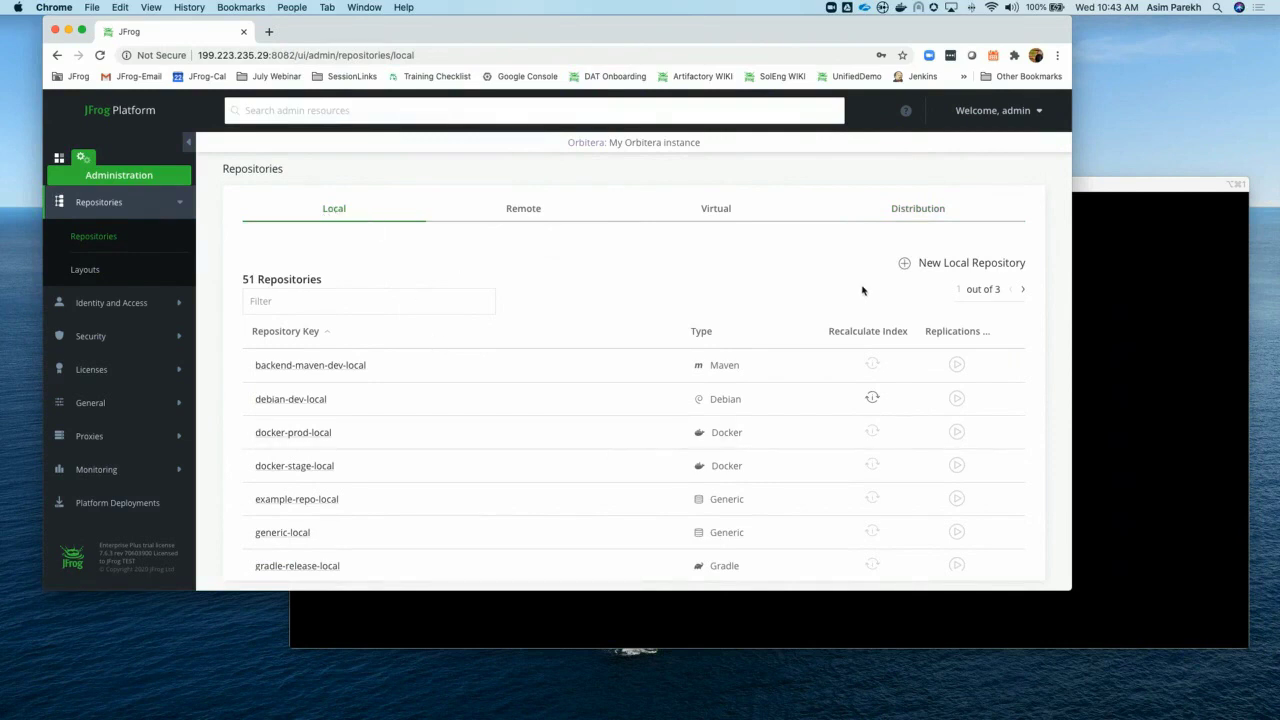
{"action": "left_click", "coordinate": [906, 266]}
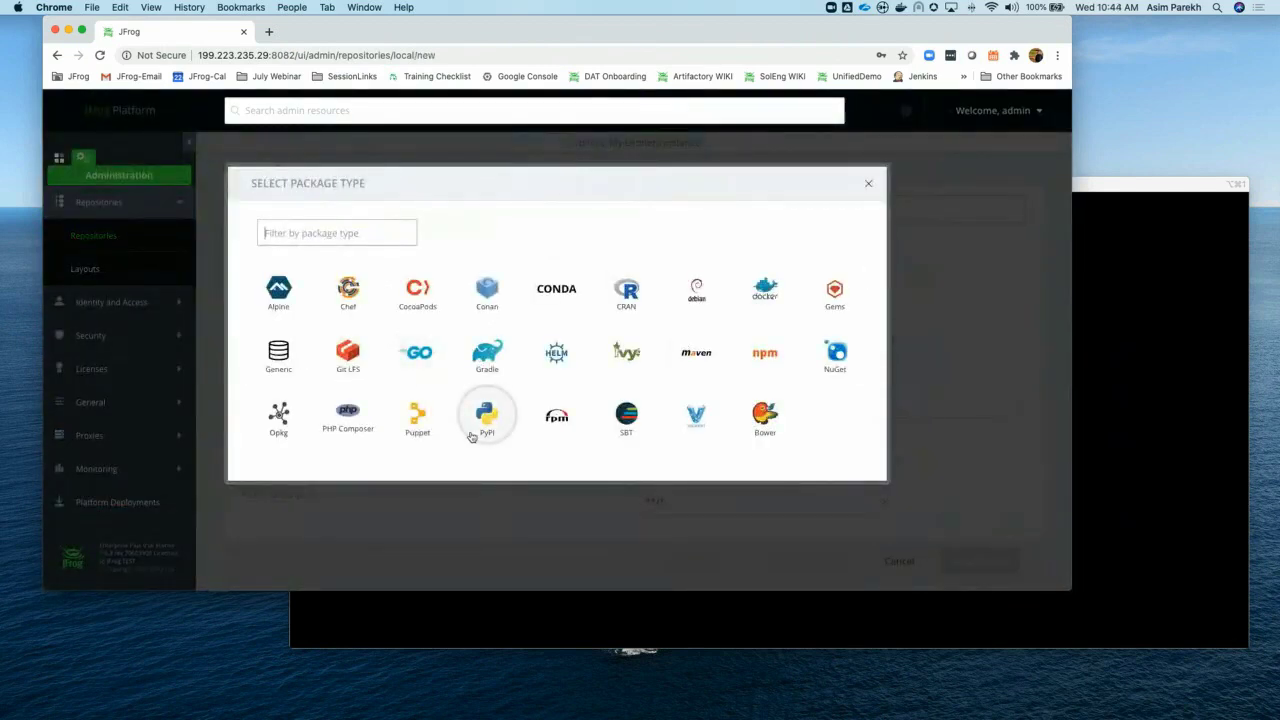
Draft a Maven repository keyed backend-docker-dev-local, then cancel and discard it.
{"action": "left_click", "coordinate": [696, 352]}
{"action": "left_click", "coordinate": [286, 371]}
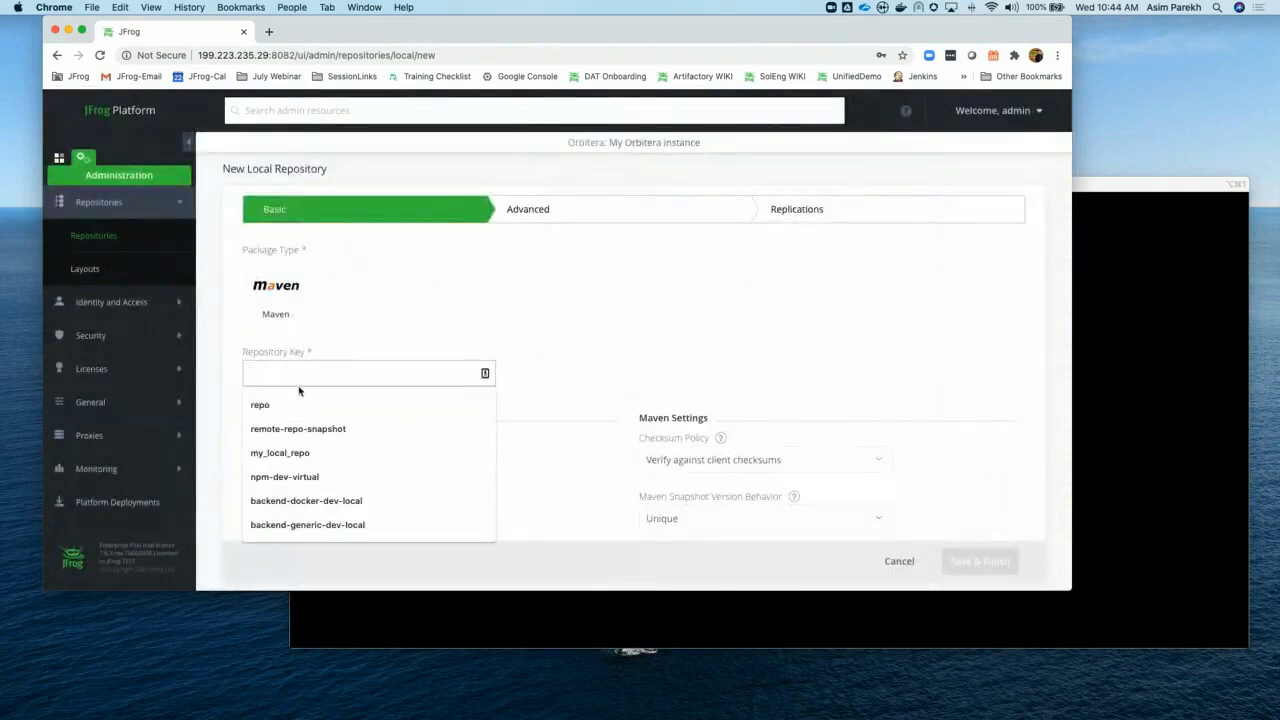
{"action": "left_click", "coordinate": [291, 502]}
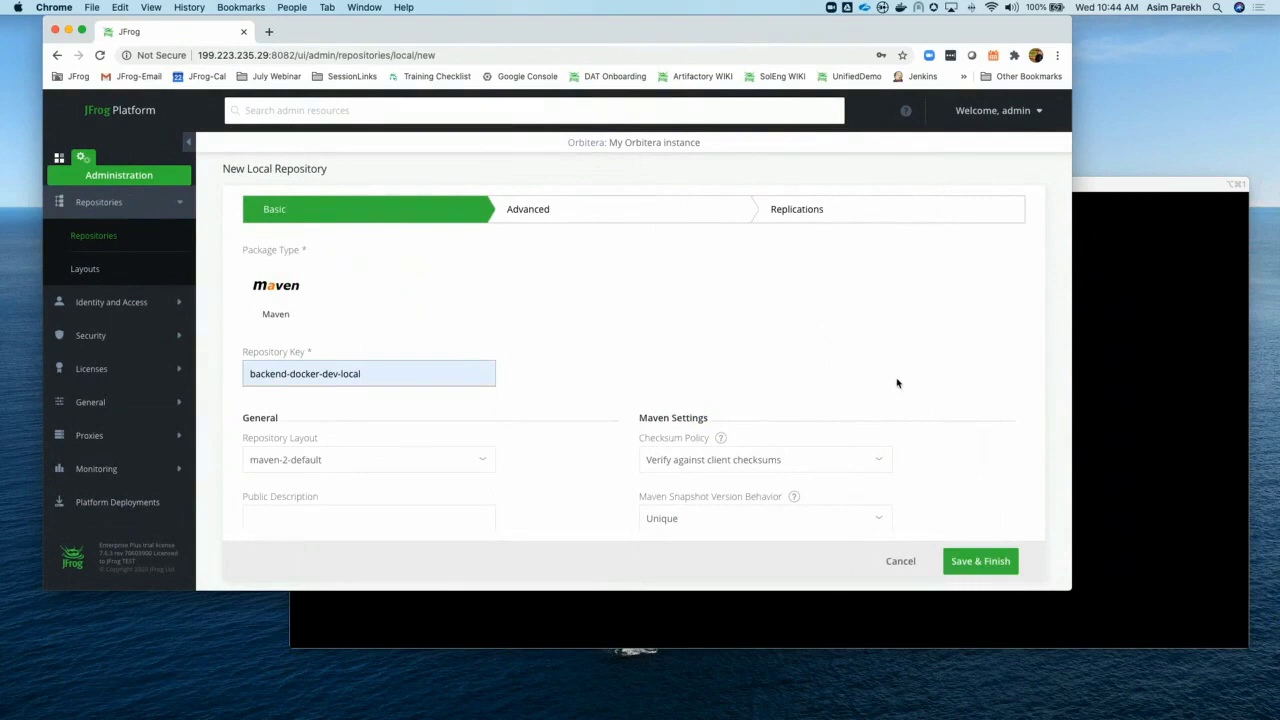
{"action": "scroll", "coordinate": [905, 555], "scroll_direction": "down", "scroll_amount": 3}
{"action": "scroll", "coordinate": [986, 477], "scroll_direction": "up", "scroll_amount": 3}
{"action": "left_click", "coordinate": [902, 562]}
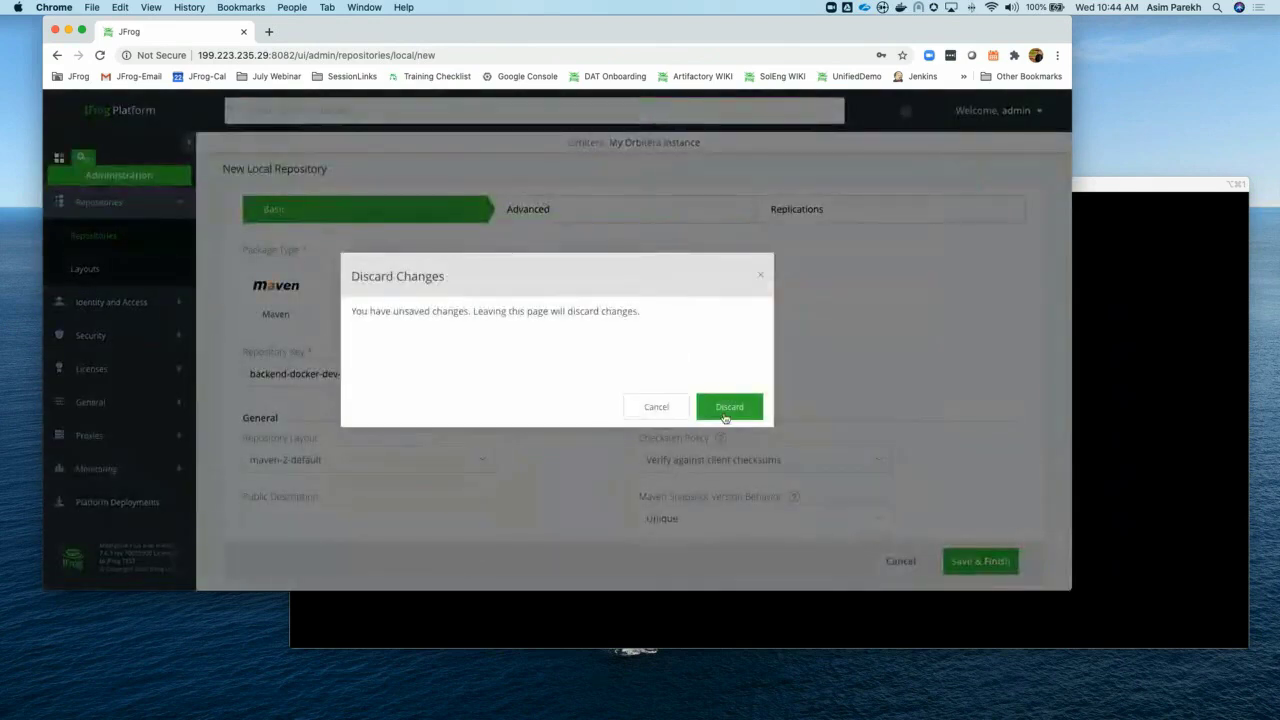
{"action": "left_click", "coordinate": [727, 416]}
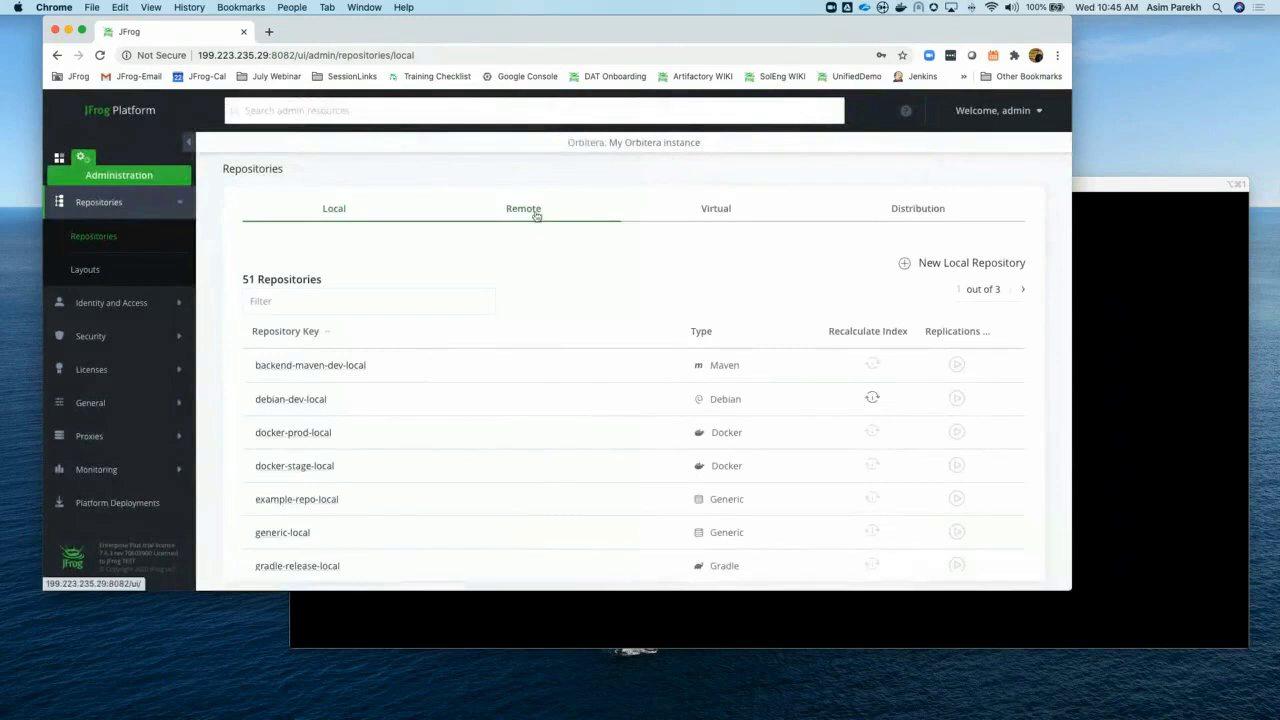
View Remote and Virtual repositories, expand Identity and Access and Security, then return to Application.
{"action": "left_click", "coordinate": [536, 214]}
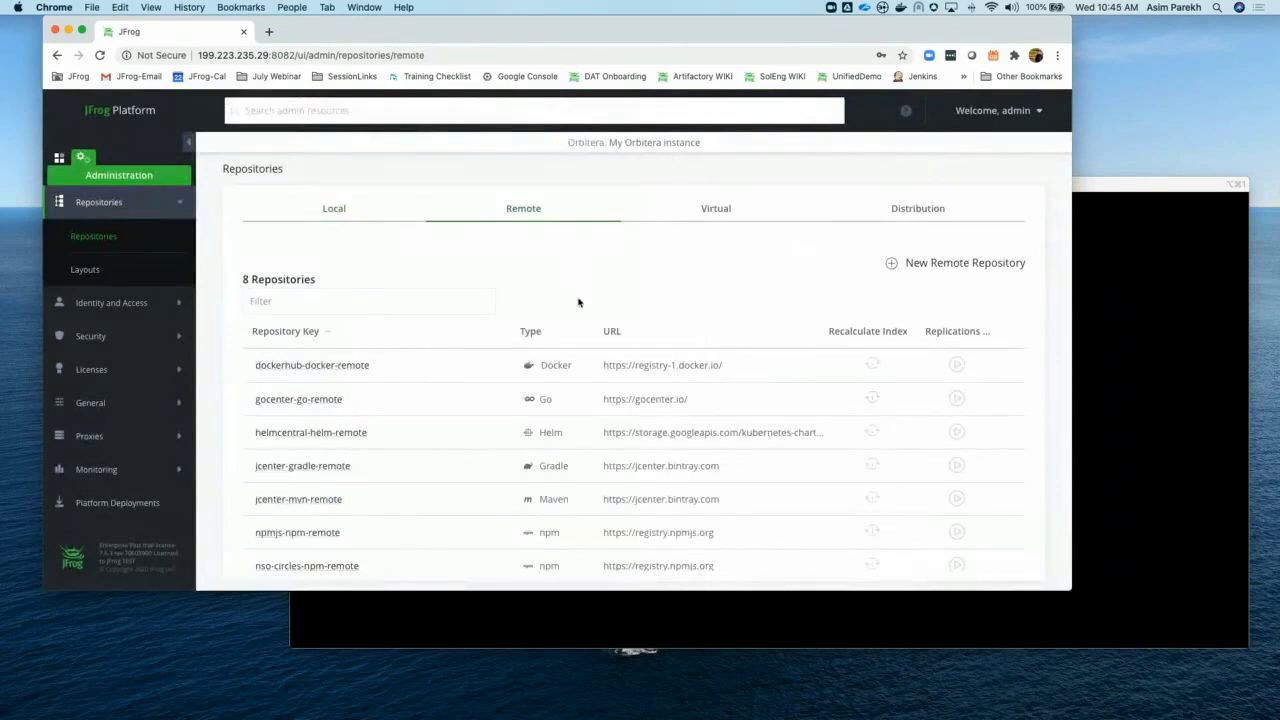
{"action": "left_click", "coordinate": [702, 222]}
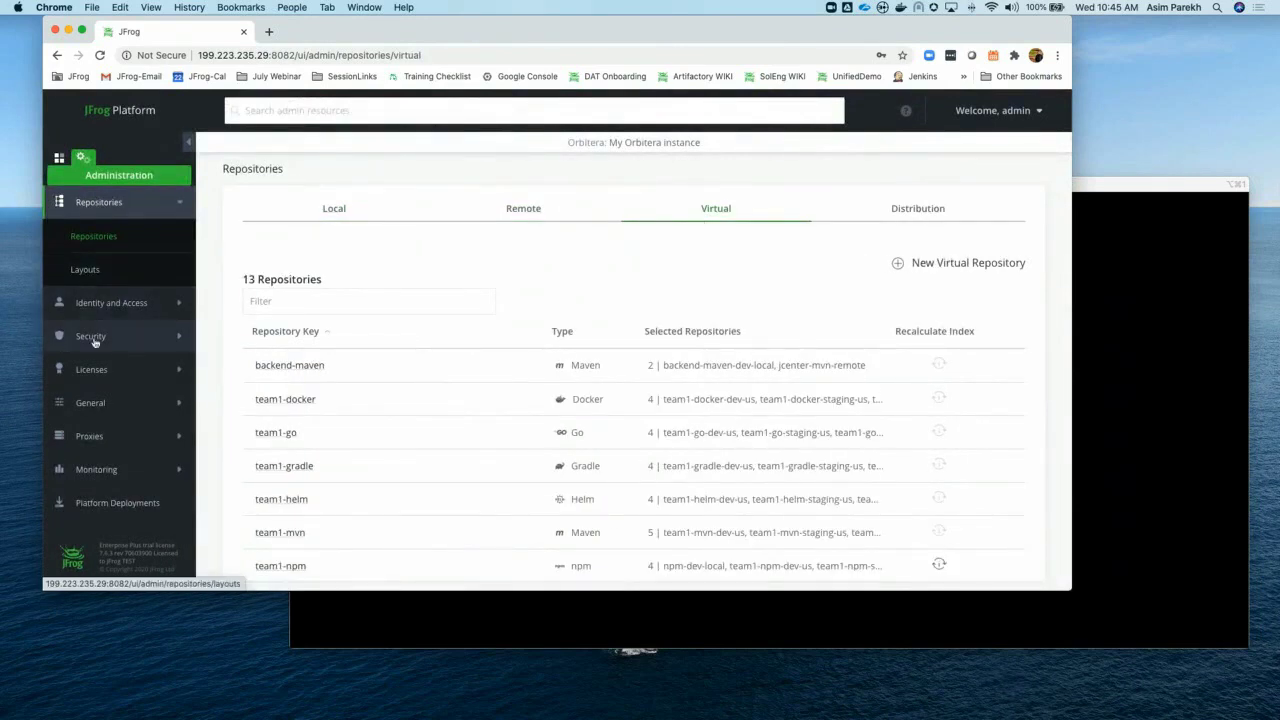
{"action": "left_click", "coordinate": [104, 305]}
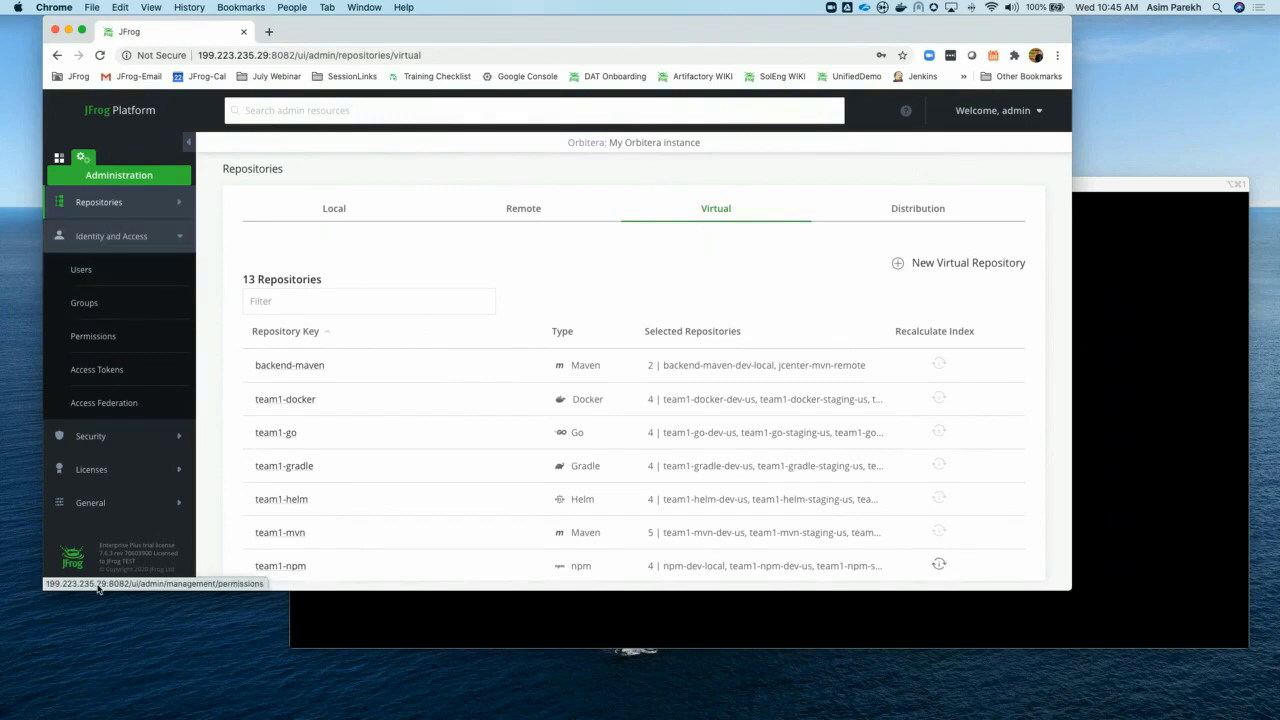
{"action": "left_click", "coordinate": [104, 438]}
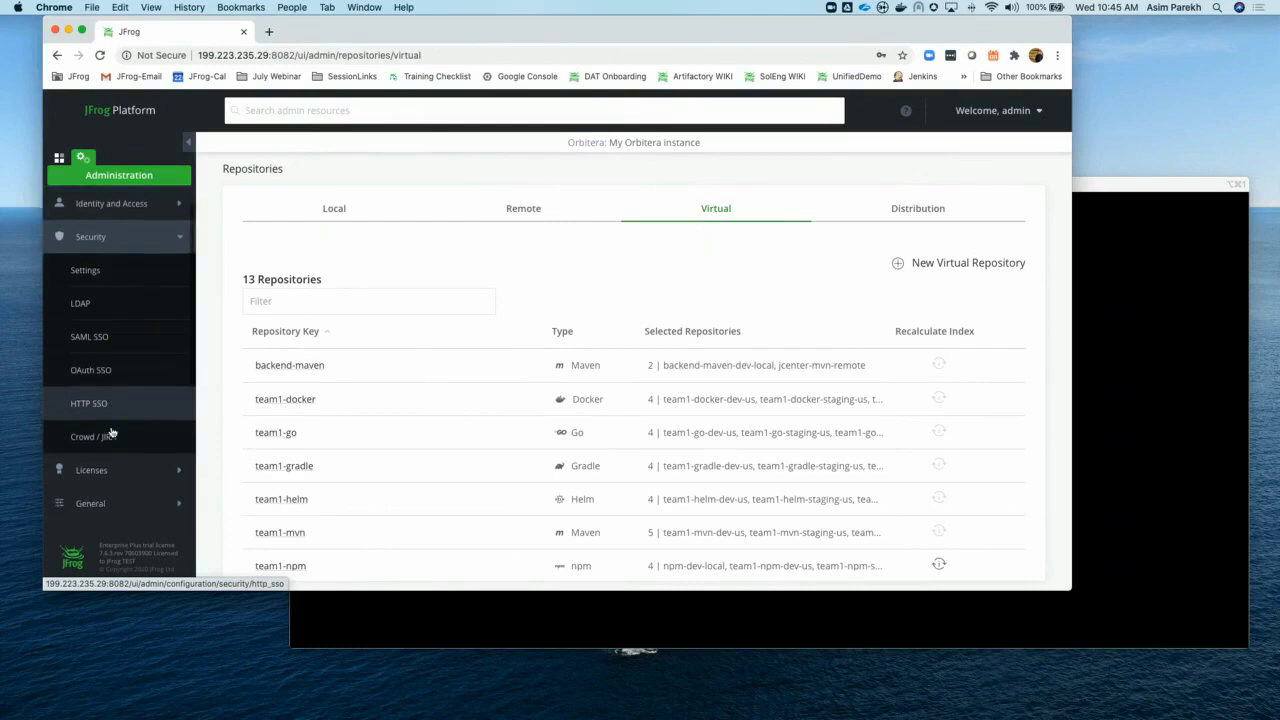
{"action": "left_click", "coordinate": [59, 160]}
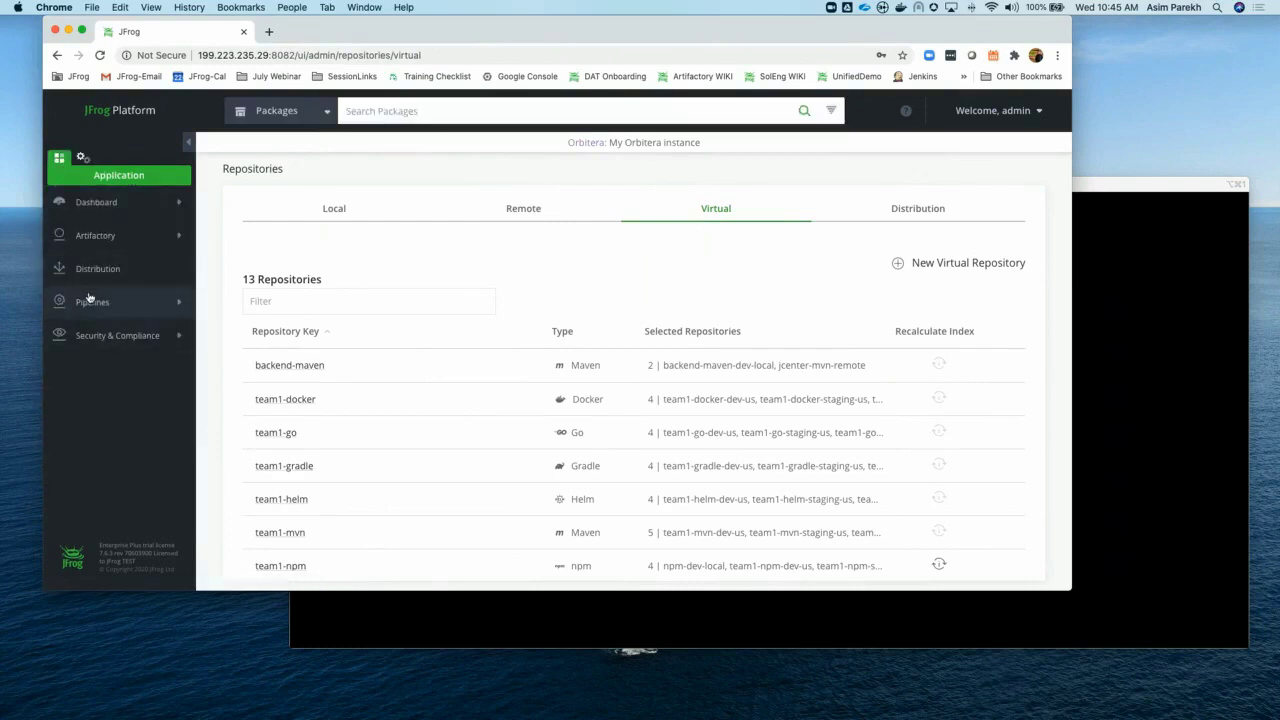
Expand Artifactory, view the Builds list, then open the Artifacts repository tree.
{"action": "left_click", "coordinate": [108, 247]}
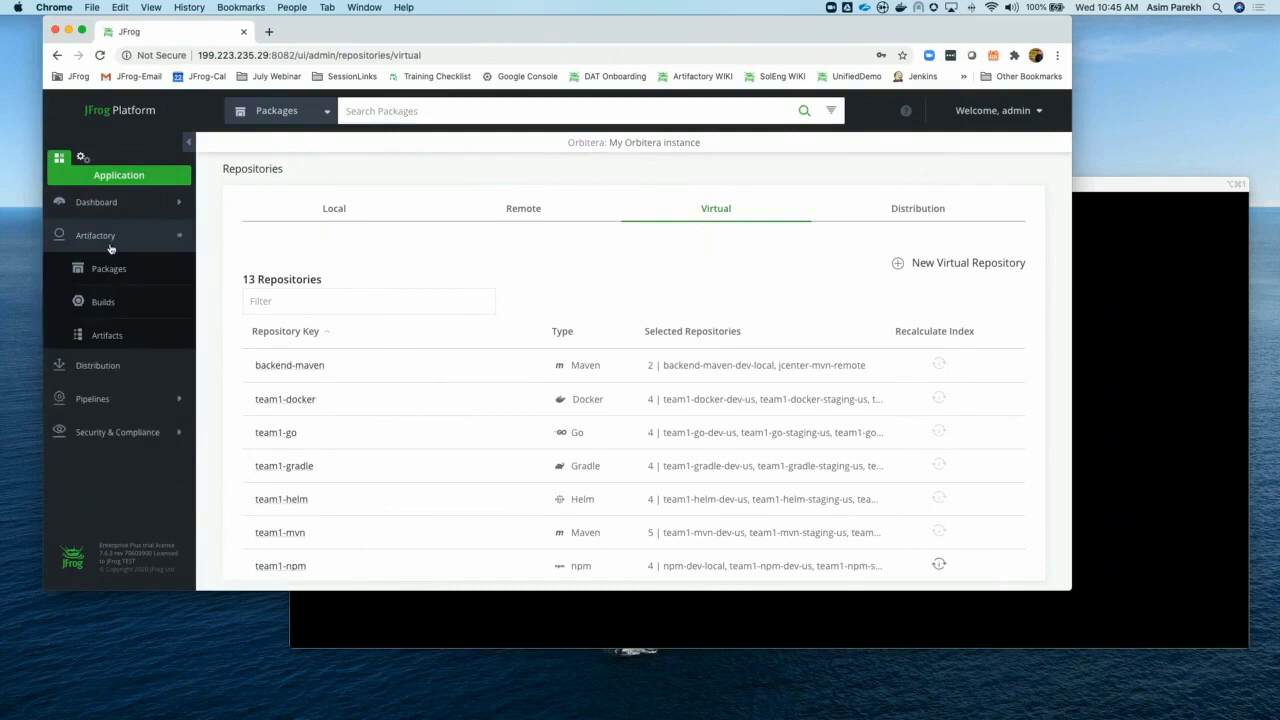
{"action": "left_click", "coordinate": [100, 302]}
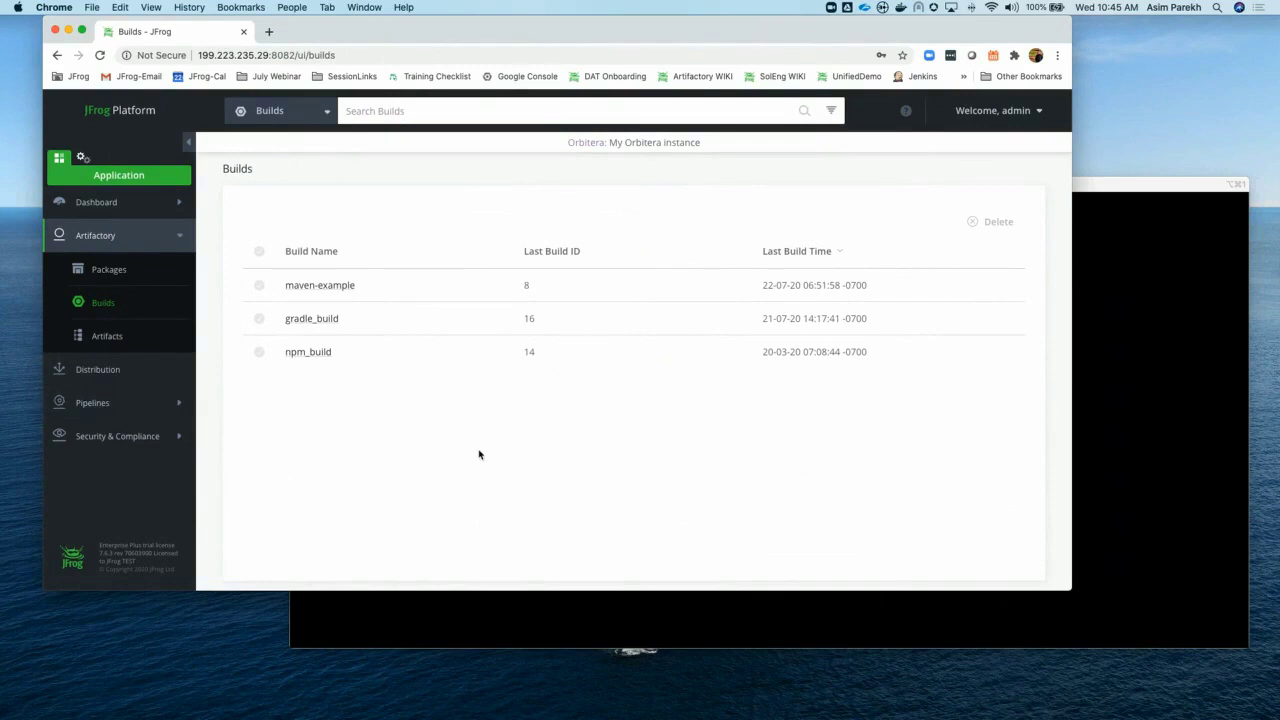
{"action": "left_click", "coordinate": [90, 336]}
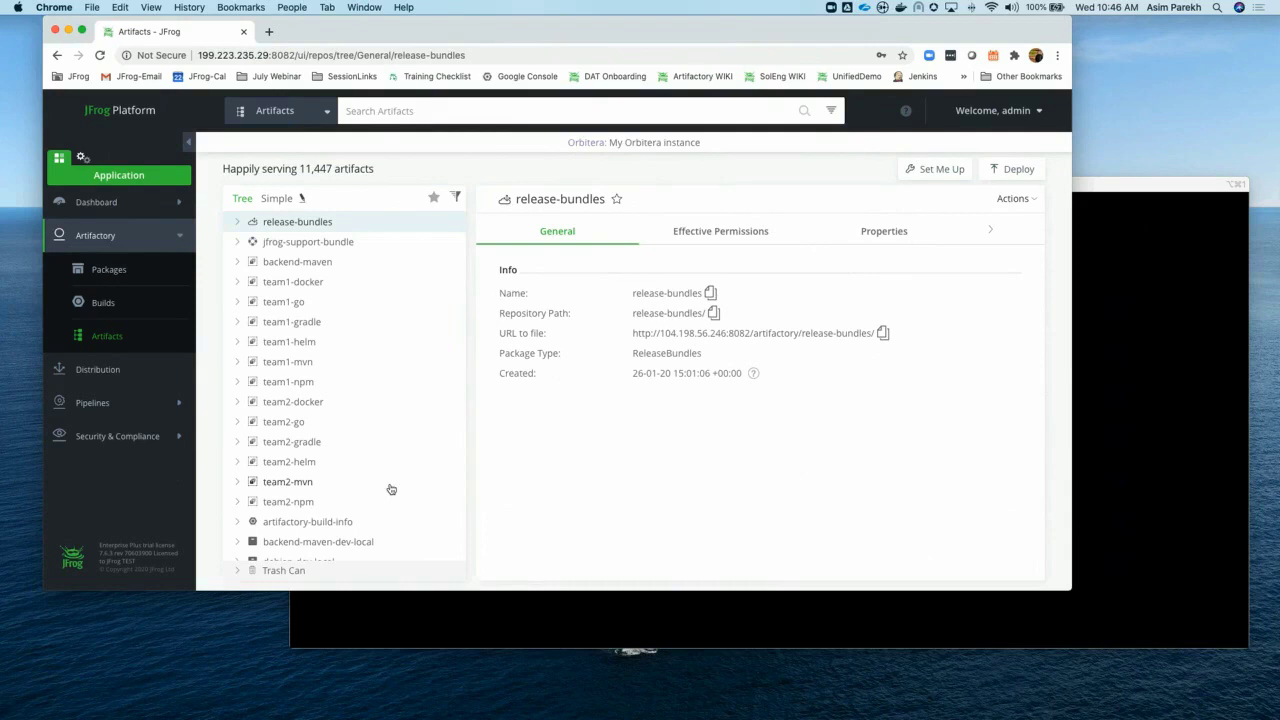
Select docker-stage-local in the artifact tree and show its Docker Set Me Up instructions.
{"action": "scroll", "coordinate": [390, 490], "scroll_direction": "down", "scroll_amount": 3}
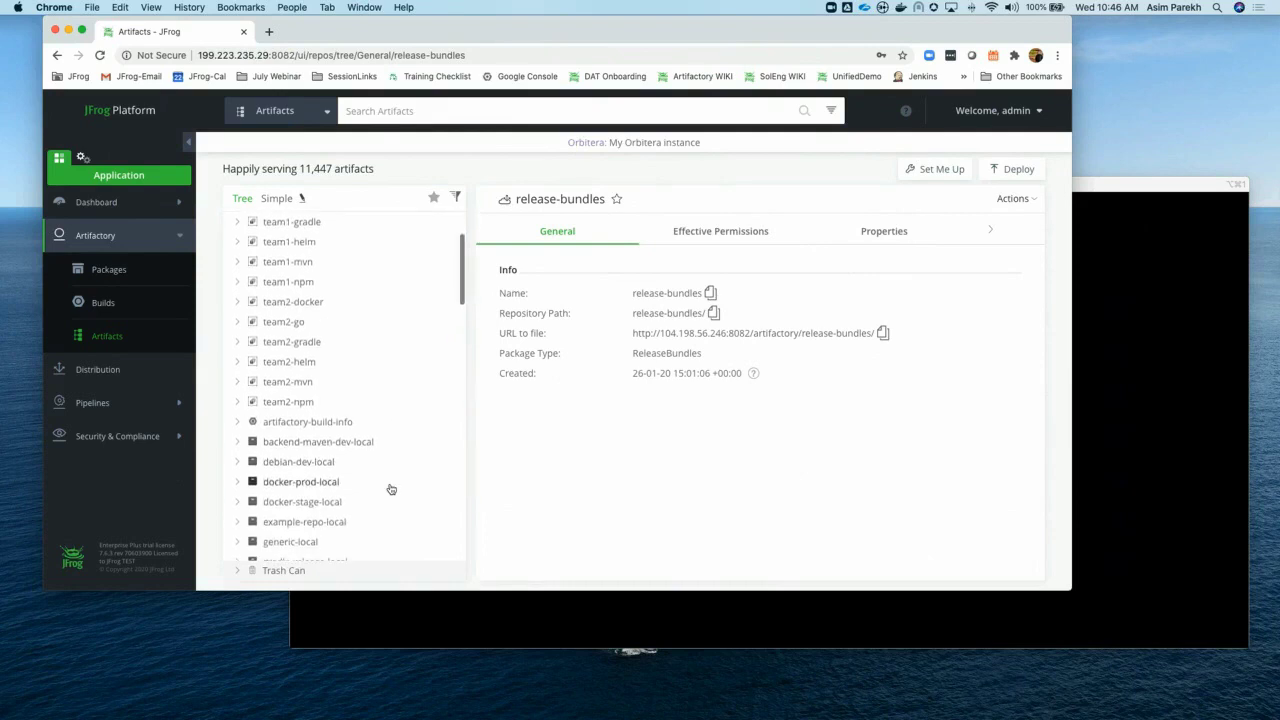
{"action": "scroll", "coordinate": [328, 505], "scroll_direction": "down", "scroll_amount": 1}
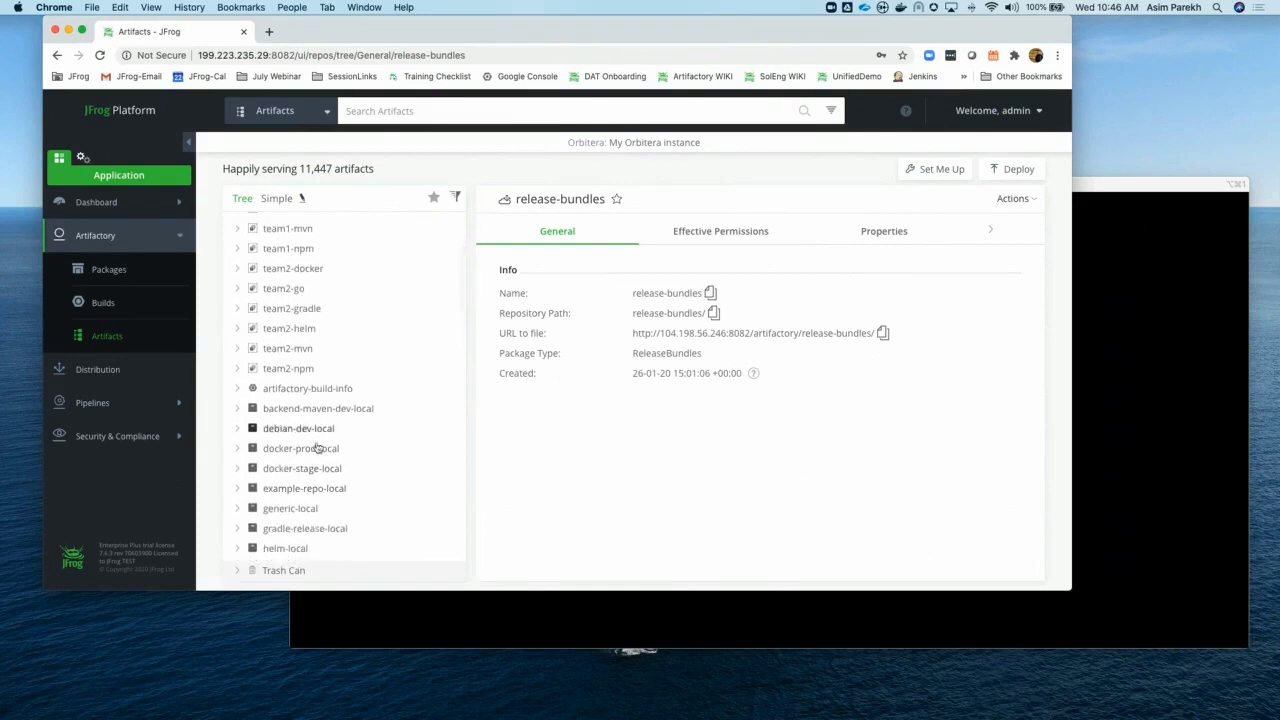
{"action": "left_click", "coordinate": [312, 469]}
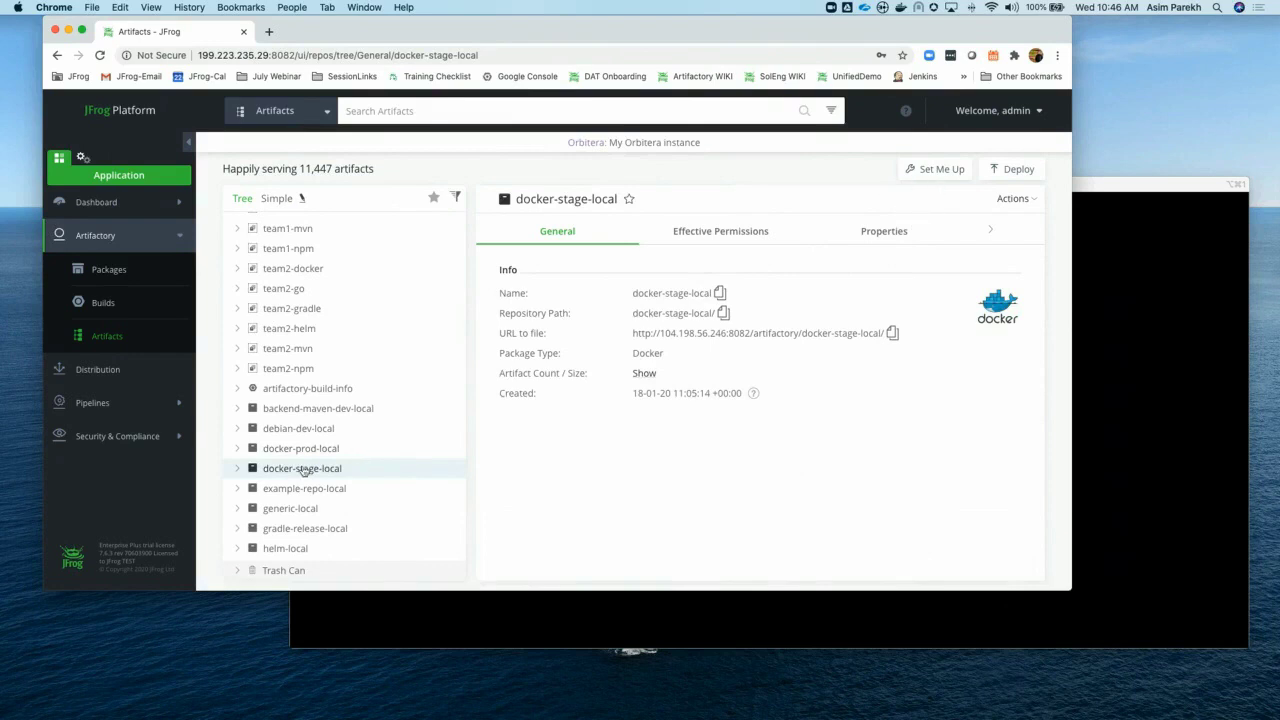
{"action": "left_click", "coordinate": [940, 170]}
Read through the Docker Set Me Up instructions, close them, and advance to the next slide.
{"action": "scroll", "coordinate": [555, 352], "scroll_direction": "down", "scroll_amount": 3}
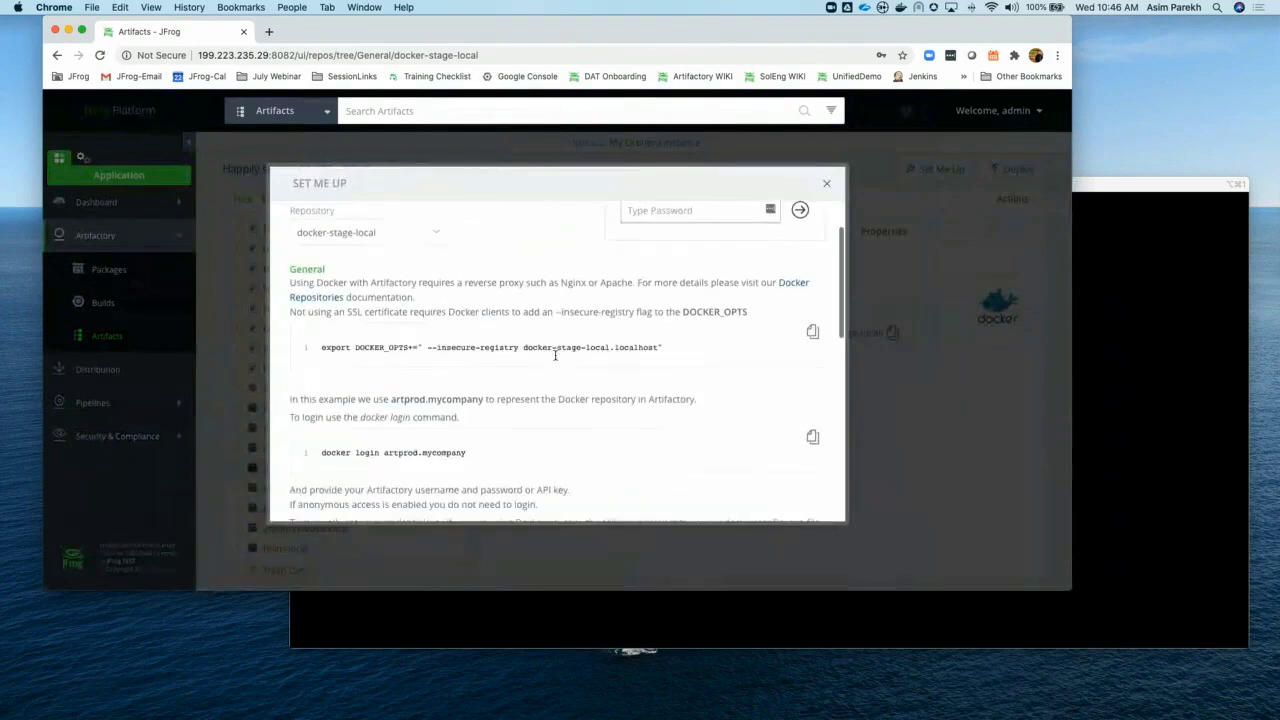
{"action": "scroll", "coordinate": [556, 360], "scroll_direction": "down", "scroll_amount": 2}
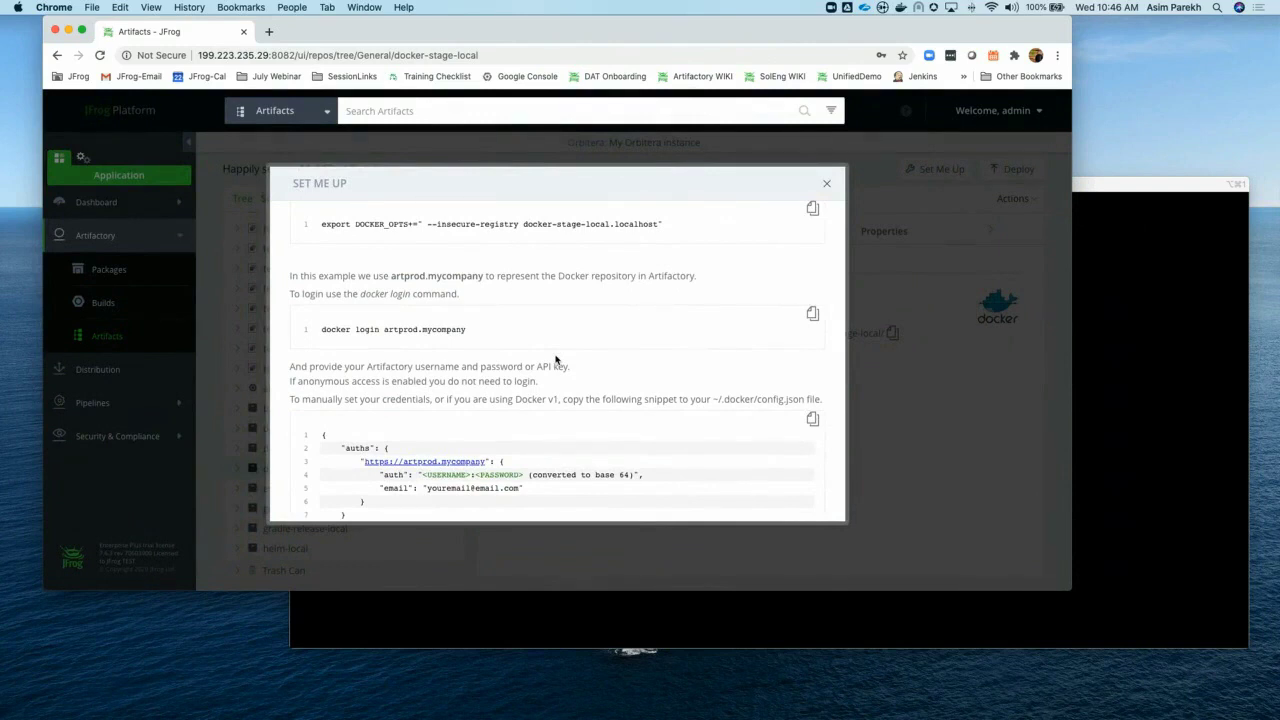
{"action": "scroll", "coordinate": [556, 360], "scroll_direction": "down", "scroll_amount": 5}
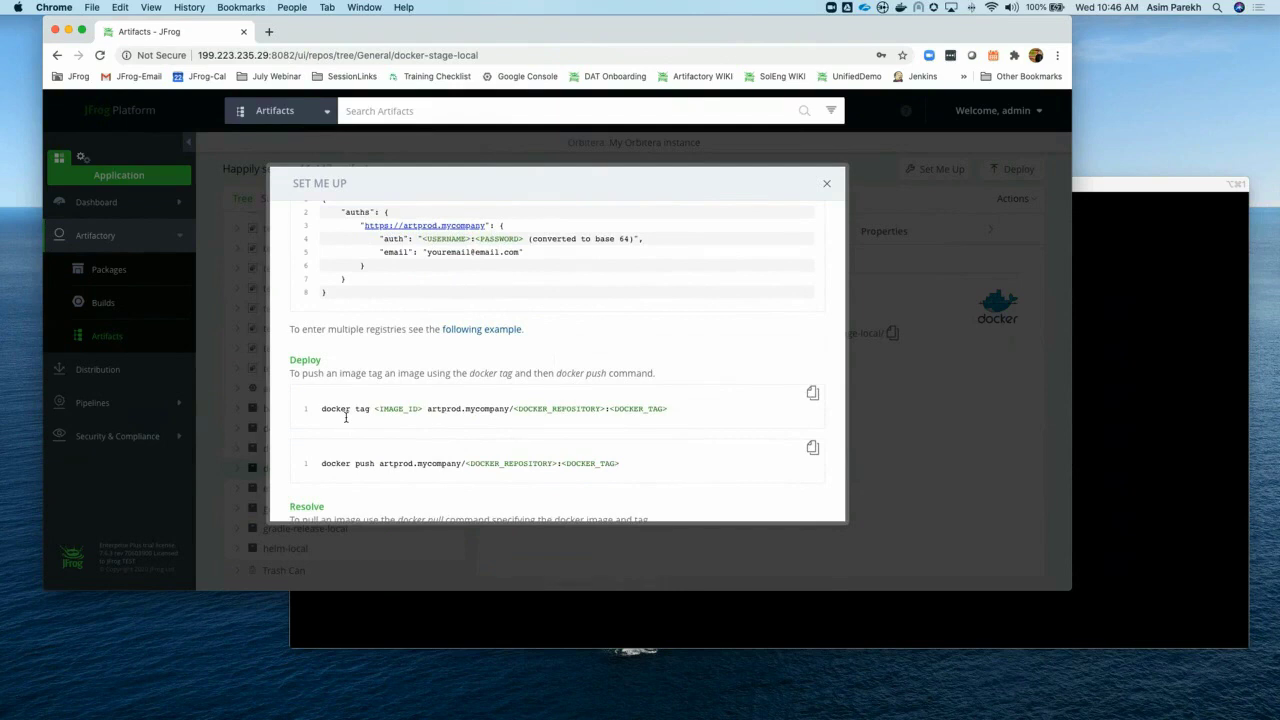
{"action": "scroll", "coordinate": [346, 418], "scroll_direction": "down", "scroll_amount": 2}
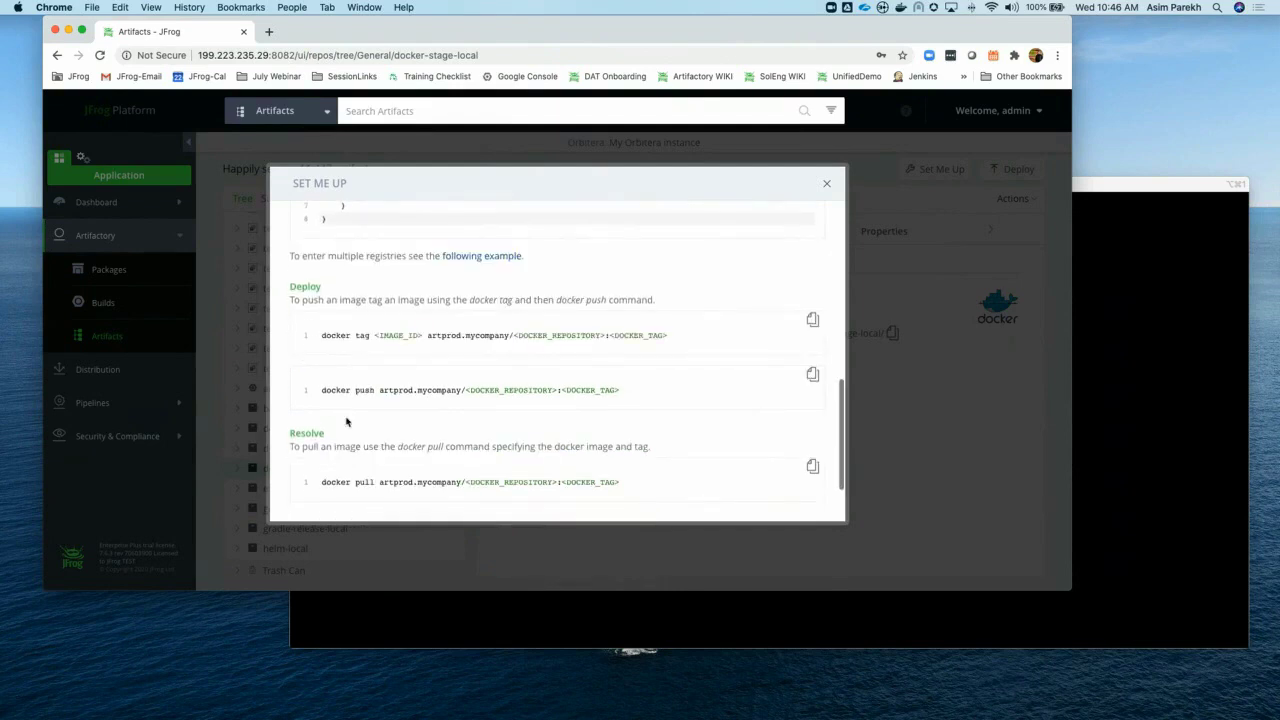
{"action": "scroll", "coordinate": [346, 418], "scroll_direction": "down", "scroll_amount": 2}
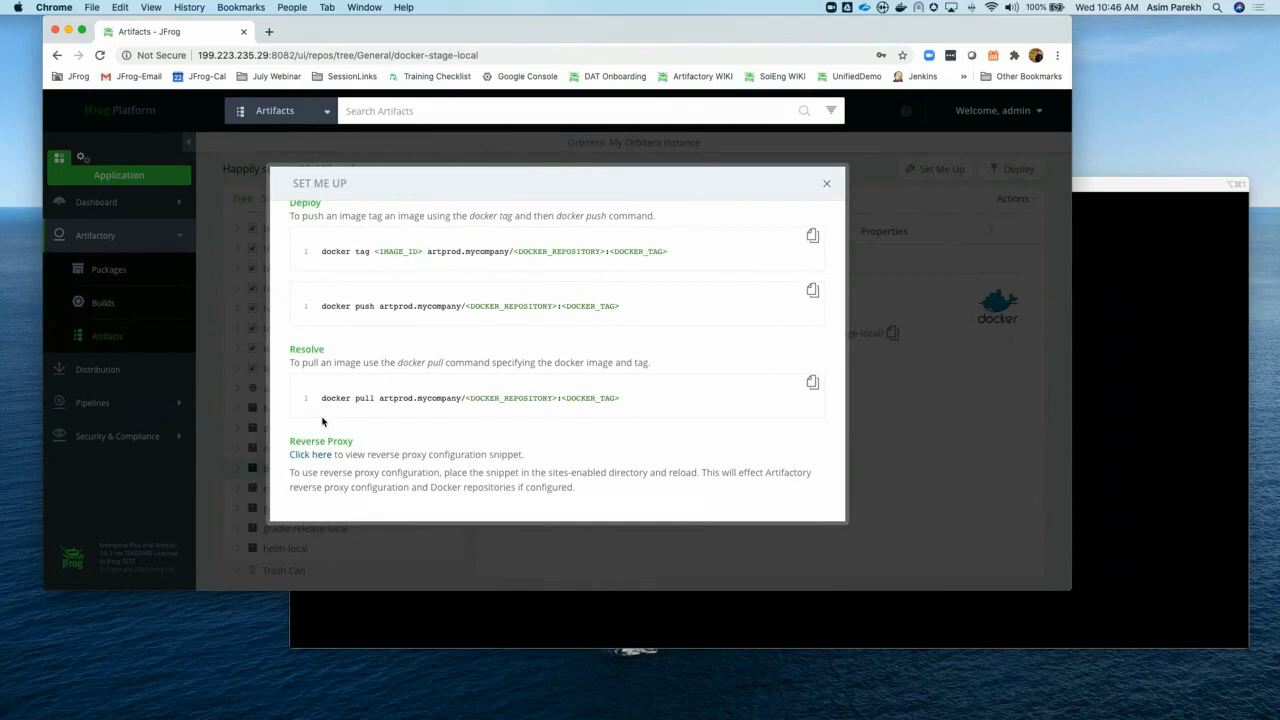
{"action": "left_click", "coordinate": [826, 183]}
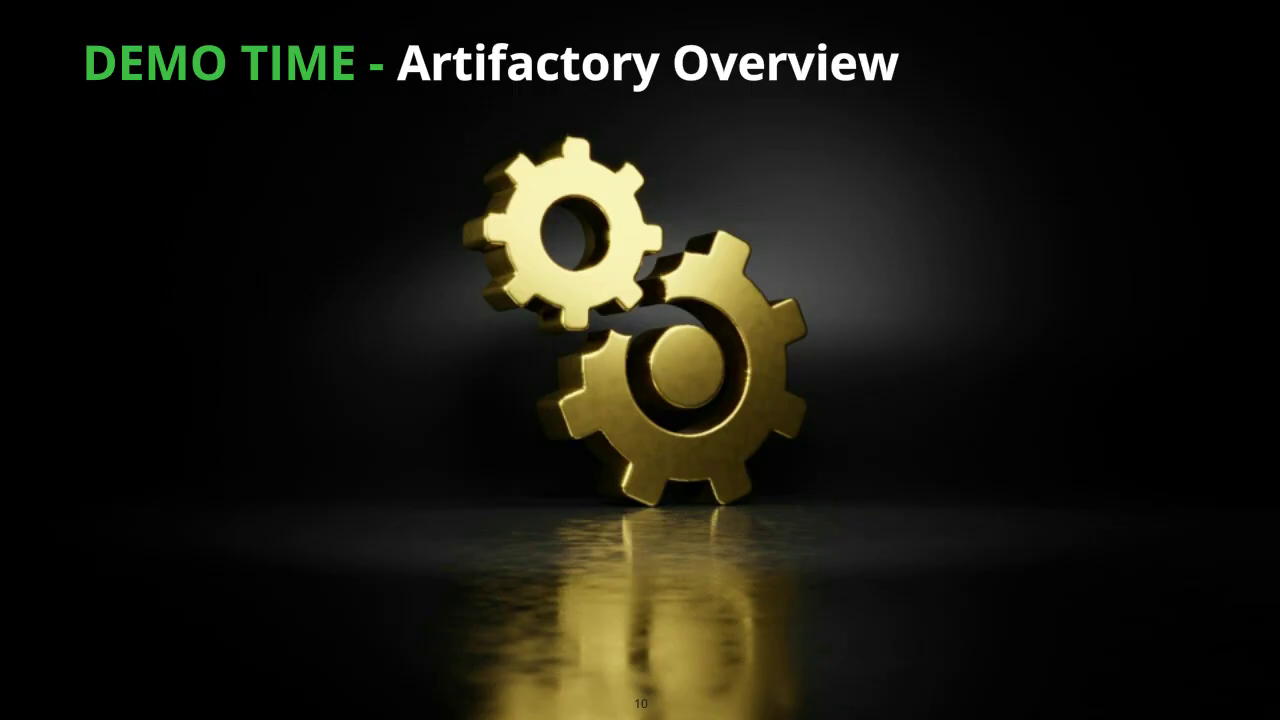
{"action": "key", "text": "Right"}
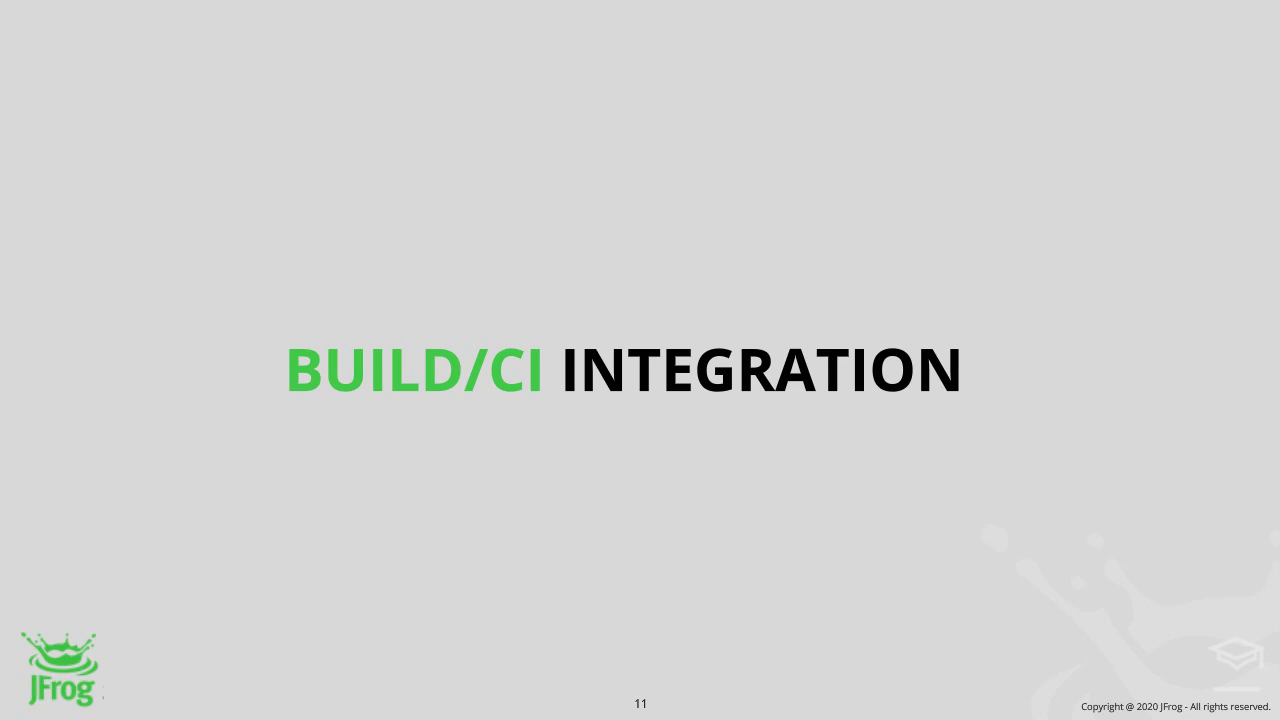
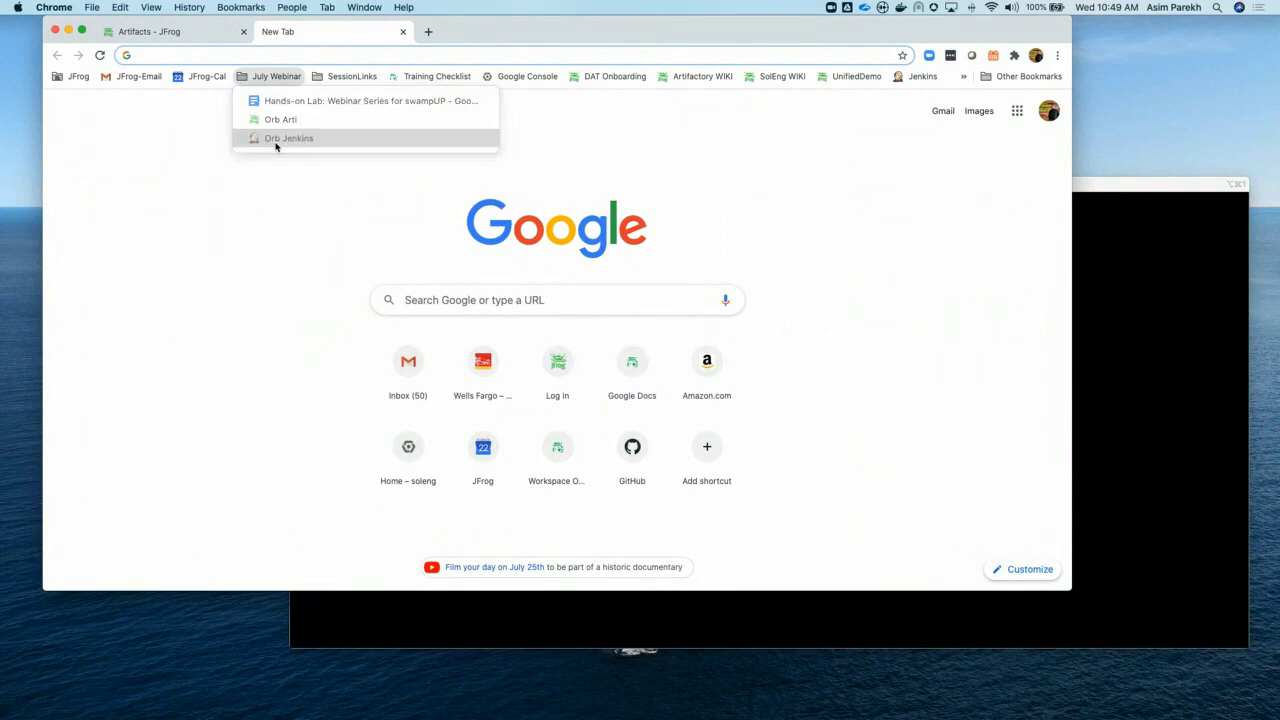
Sign in to Jenkins from the Orb Jenkins bookmark using the saved login.
{"action": "left_click", "coordinate": [167, 33]}
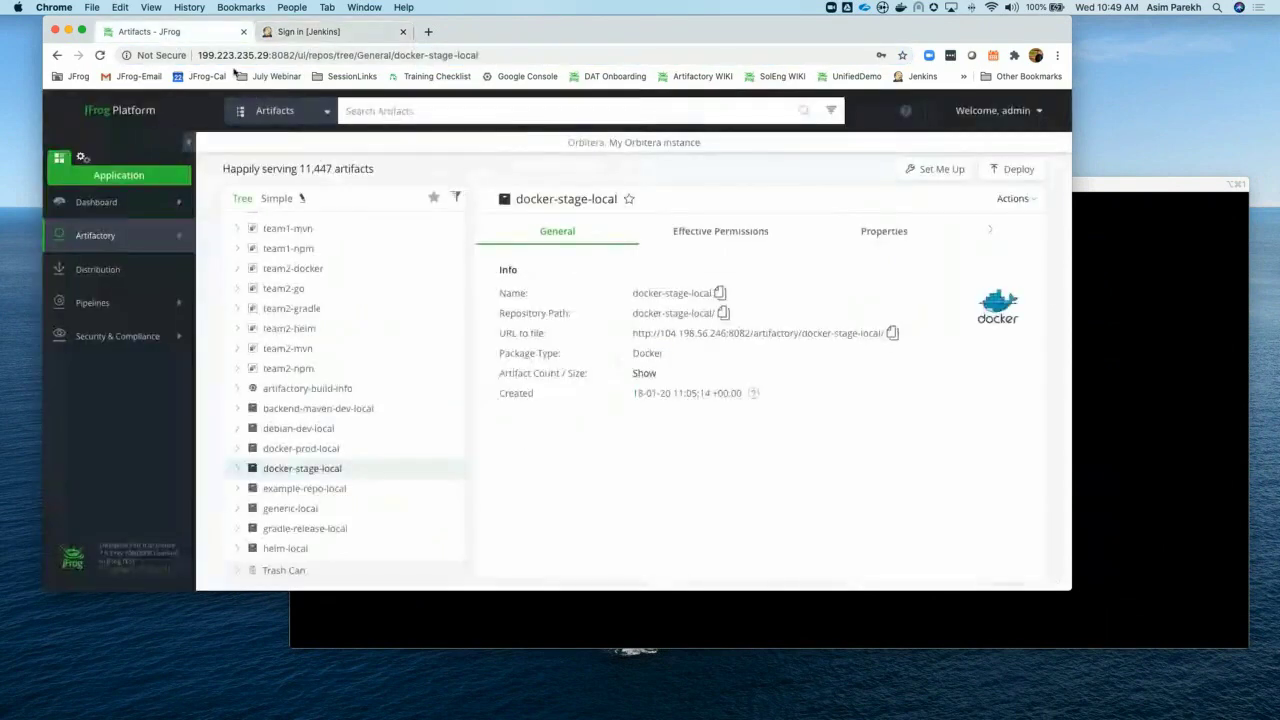
{"action": "left_click", "coordinate": [296, 36]}
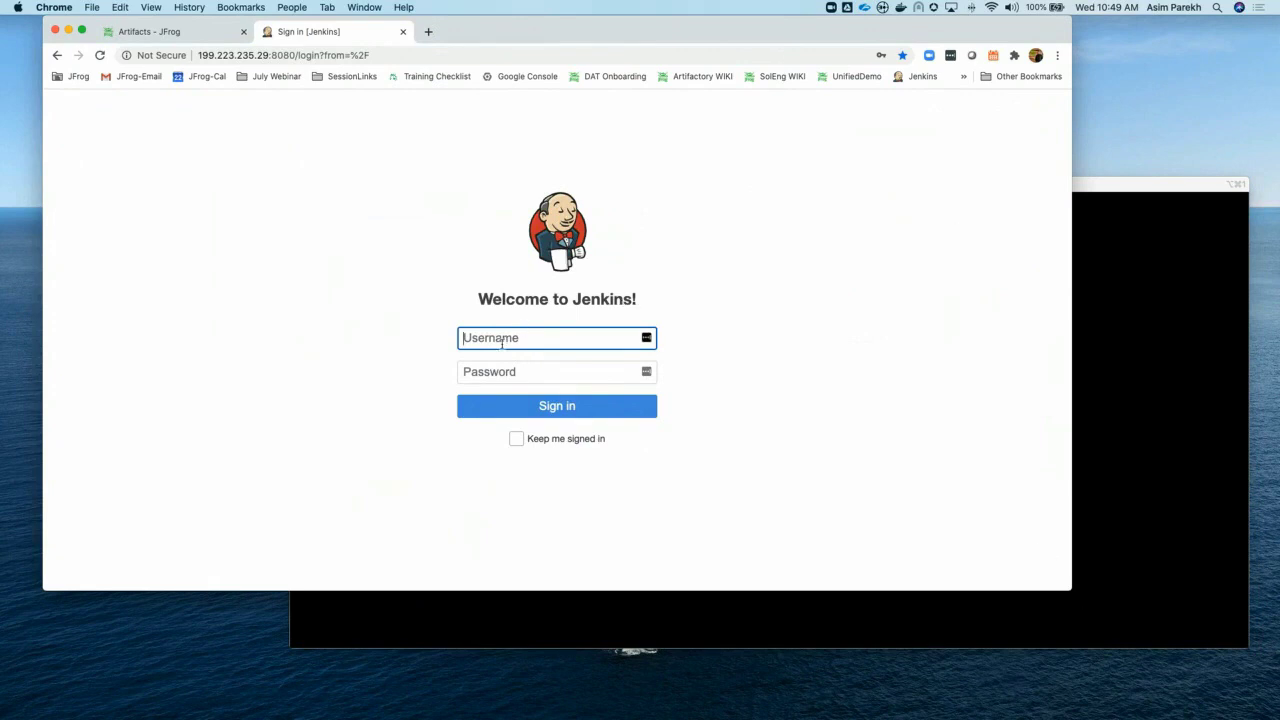
{"action": "left_click", "coordinate": [502, 340]}
{"action": "left_click", "coordinate": [492, 366]}
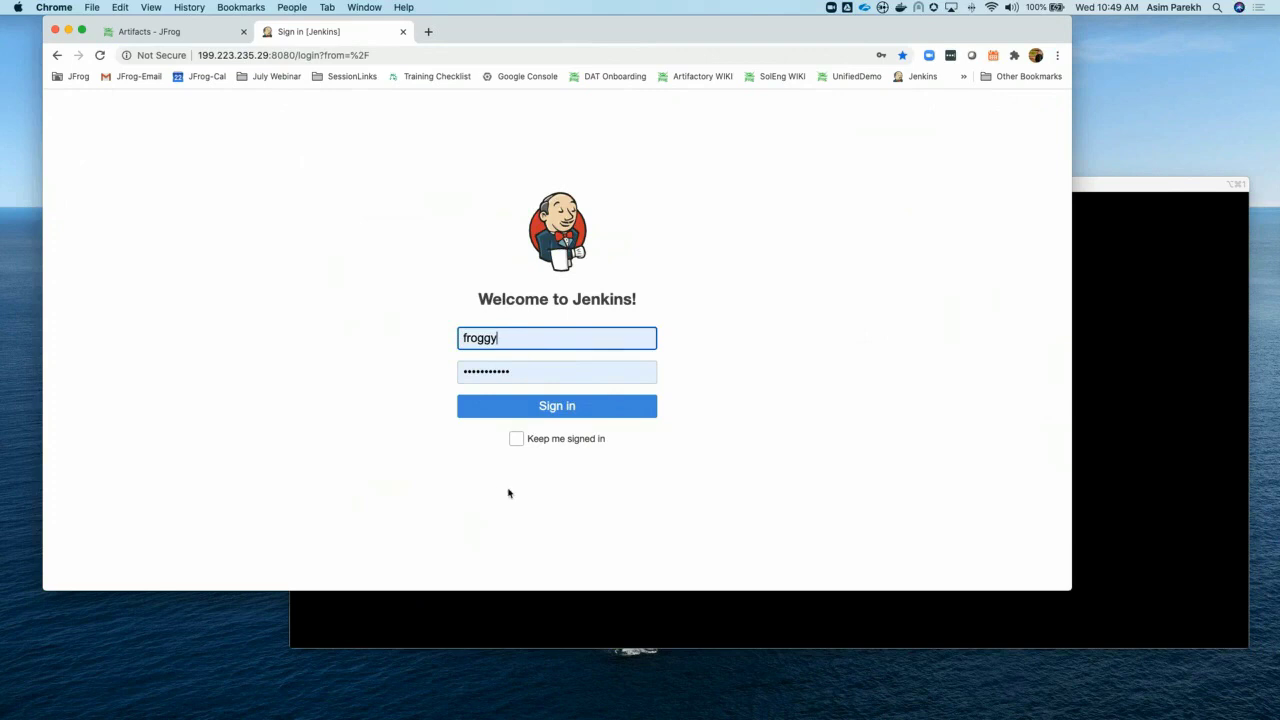
{"action": "left_click", "coordinate": [544, 416]}
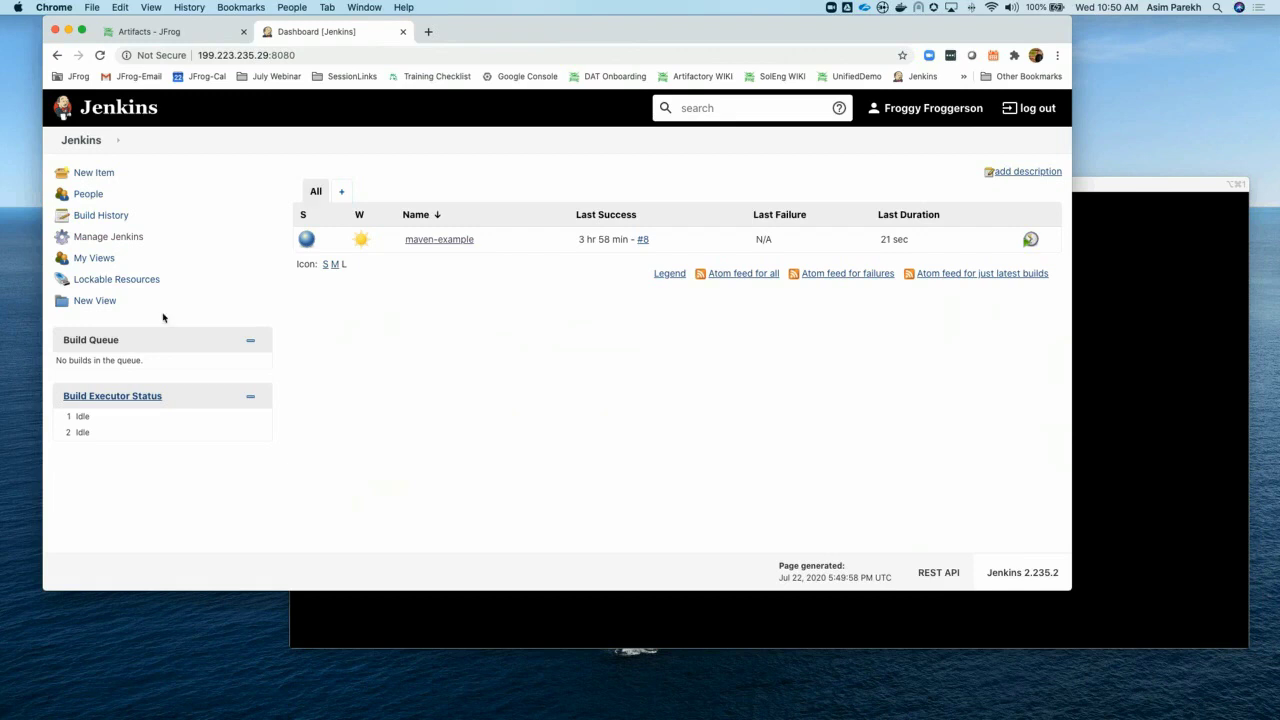
Open the Plugin Manager's Installed list and browse to Artifactory Plugin 3.7.3.
{"action": "left_click", "coordinate": [112, 243]}
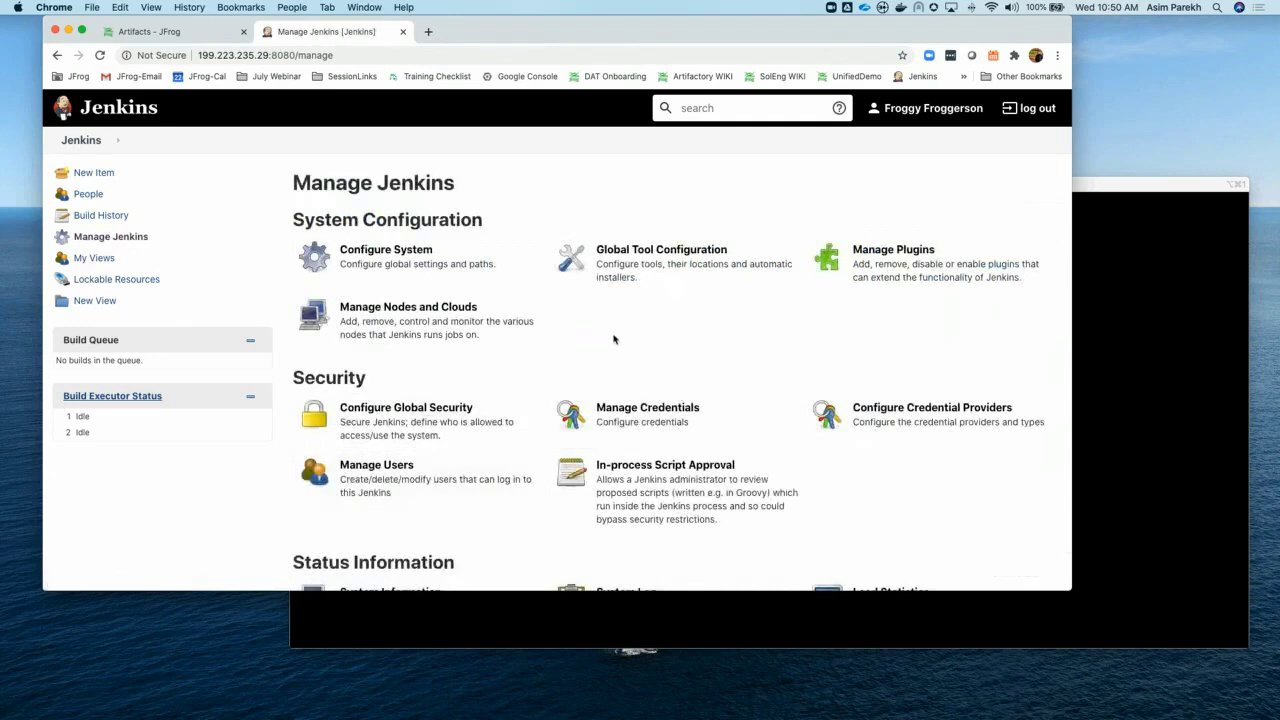
{"action": "left_click", "coordinate": [896, 258]}
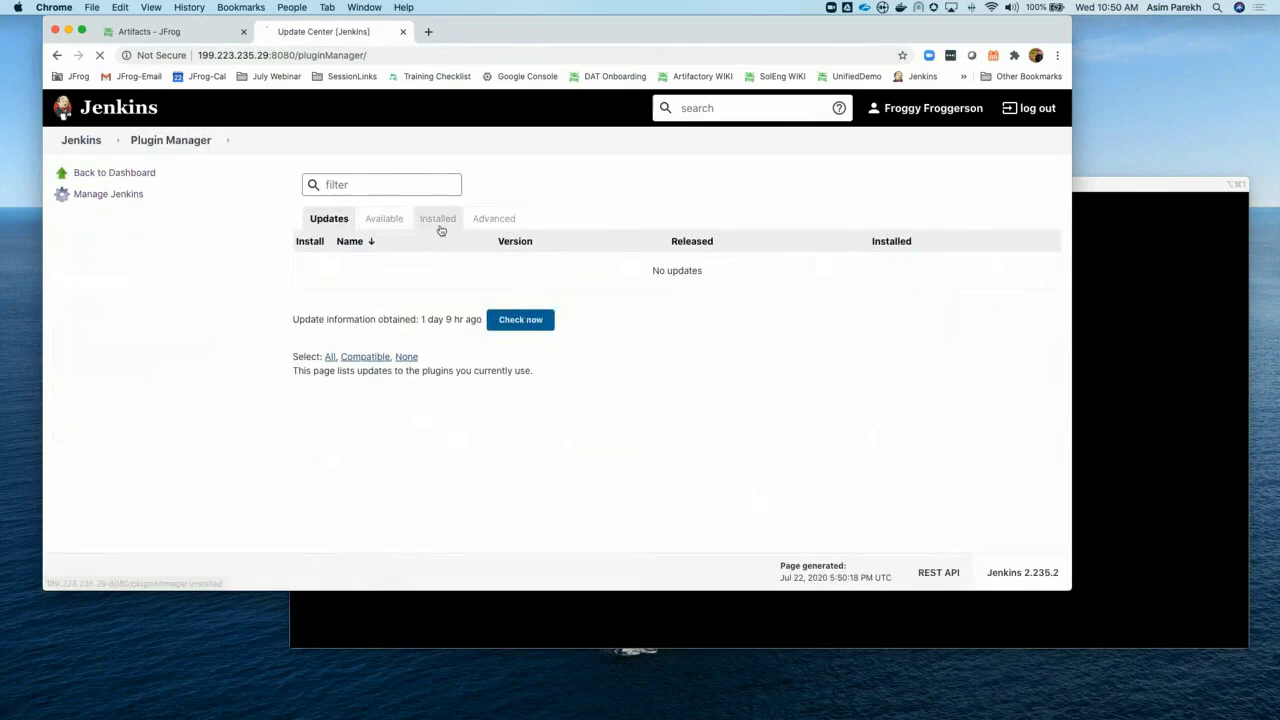
{"action": "left_click", "coordinate": [441, 224]}
{"action": "scroll", "coordinate": [569, 427], "scroll_direction": "down", "scroll_amount": 15}
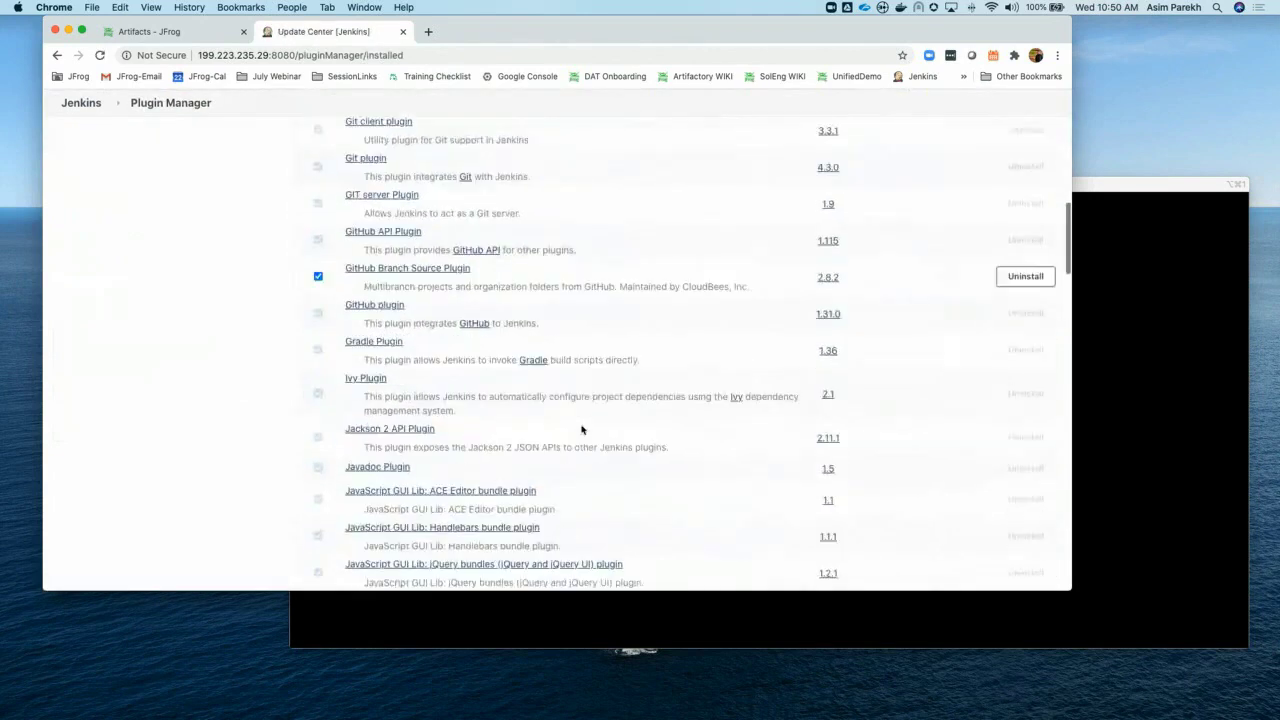
{"action": "scroll", "coordinate": [581, 428], "scroll_direction": "down", "scroll_amount": 5}
{"action": "scroll", "coordinate": [581, 426], "scroll_direction": "up", "scroll_amount": 10}
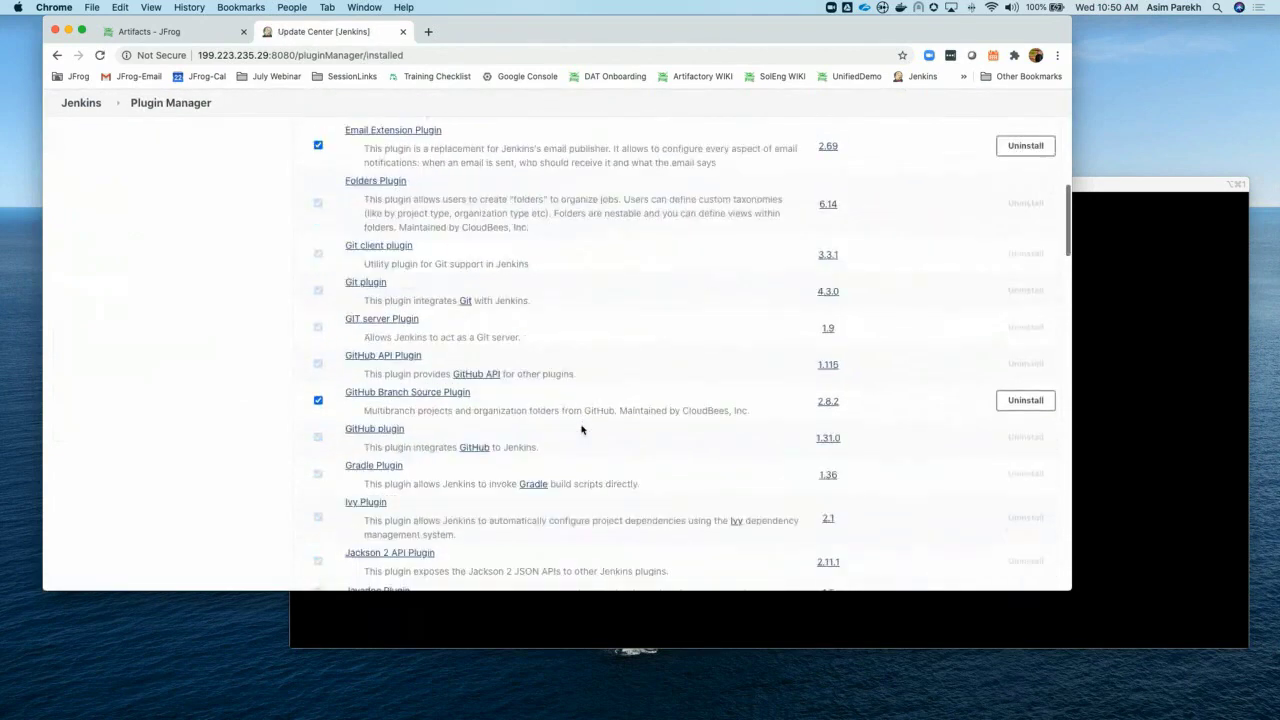
{"action": "scroll", "coordinate": [557, 289], "scroll_direction": "down", "scroll_amount": 10}
{"action": "scroll", "coordinate": [557, 289], "scroll_direction": "up", "scroll_amount": 15}
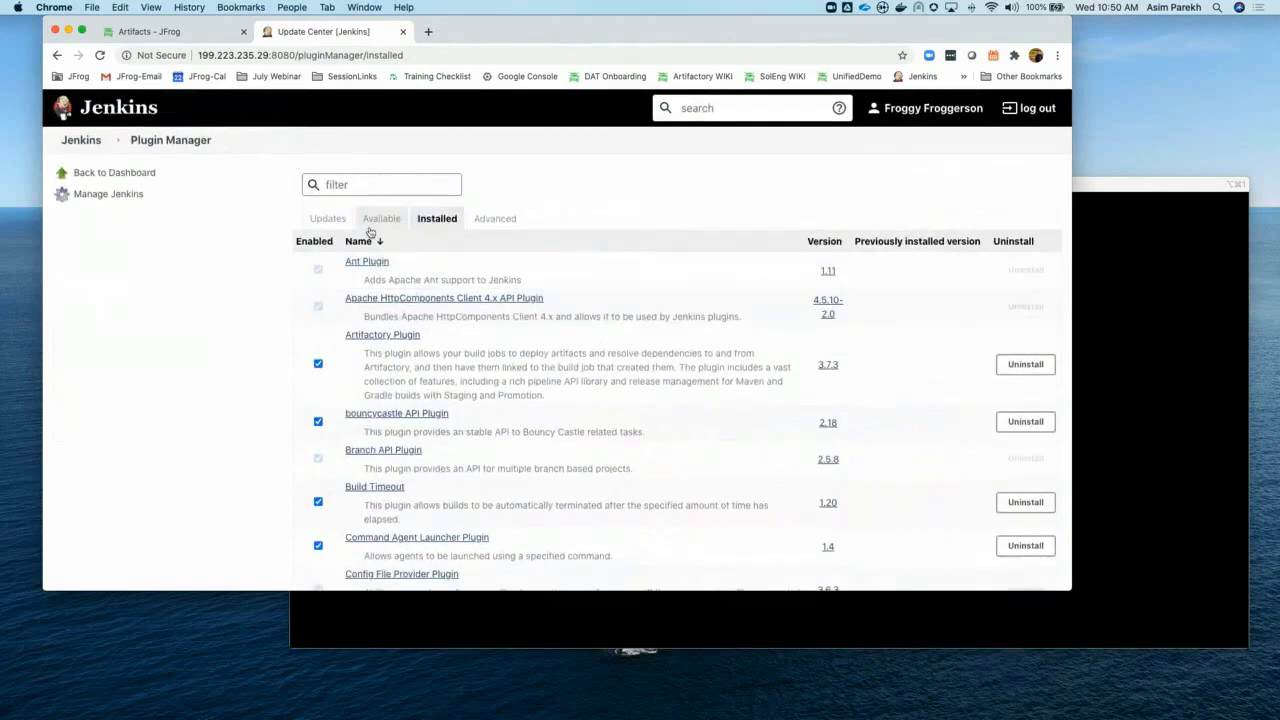
Check the Available and Updates tabs for pending updates, then re-browse the installed plugins.
{"action": "left_click", "coordinate": [386, 225]}
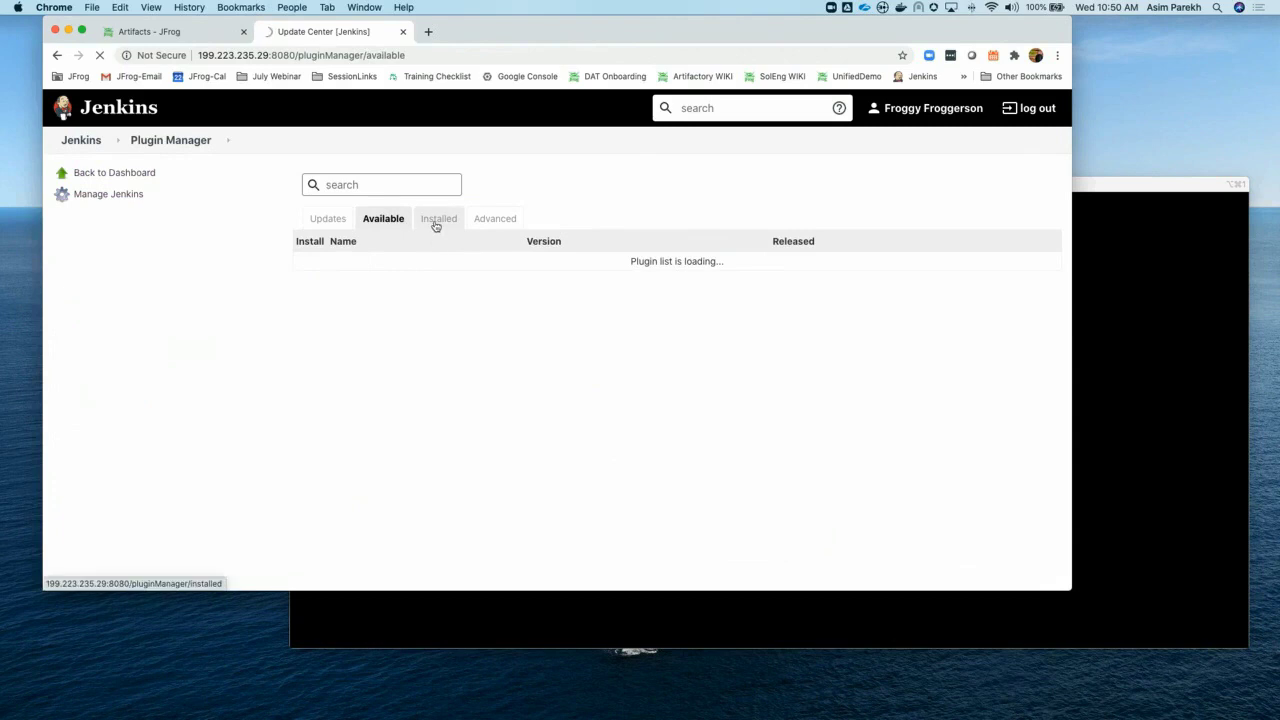
{"action": "left_click", "coordinate": [436, 222]}
{"action": "left_click", "coordinate": [329, 218]}
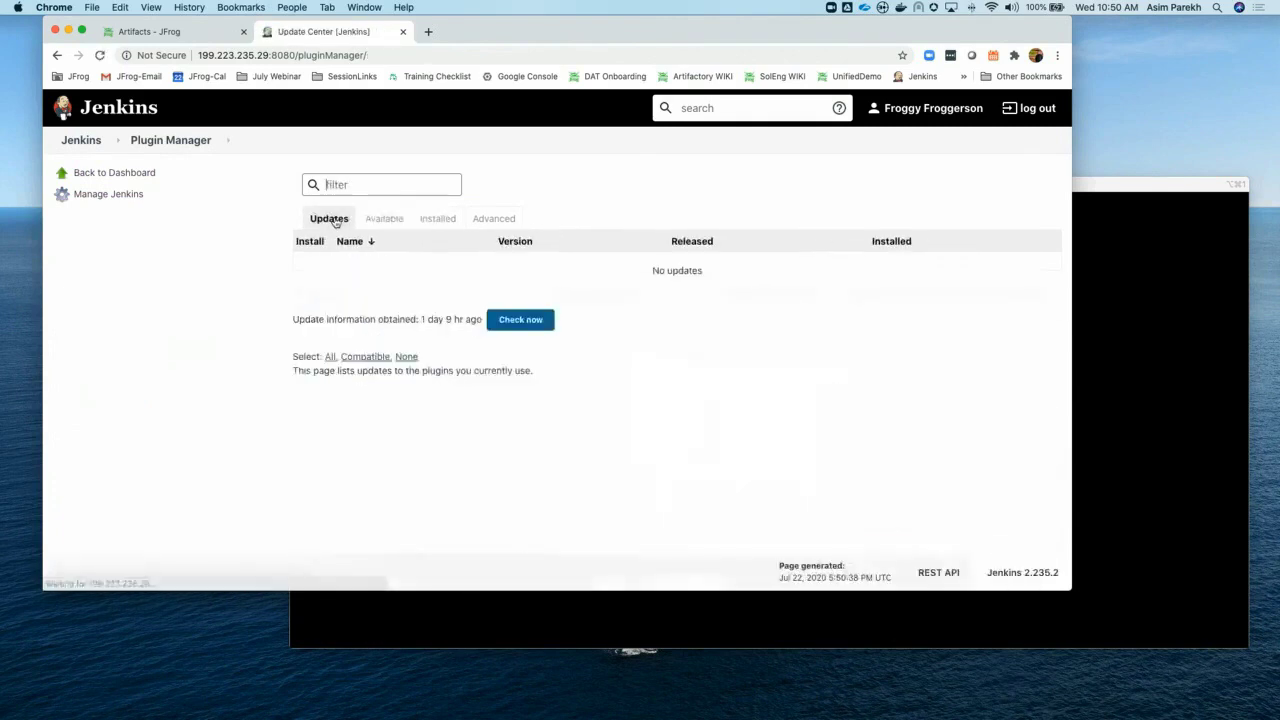
{"action": "left_click", "coordinate": [432, 222]}
{"action": "scroll", "coordinate": [486, 460], "scroll_direction": "down", "scroll_amount": 10}
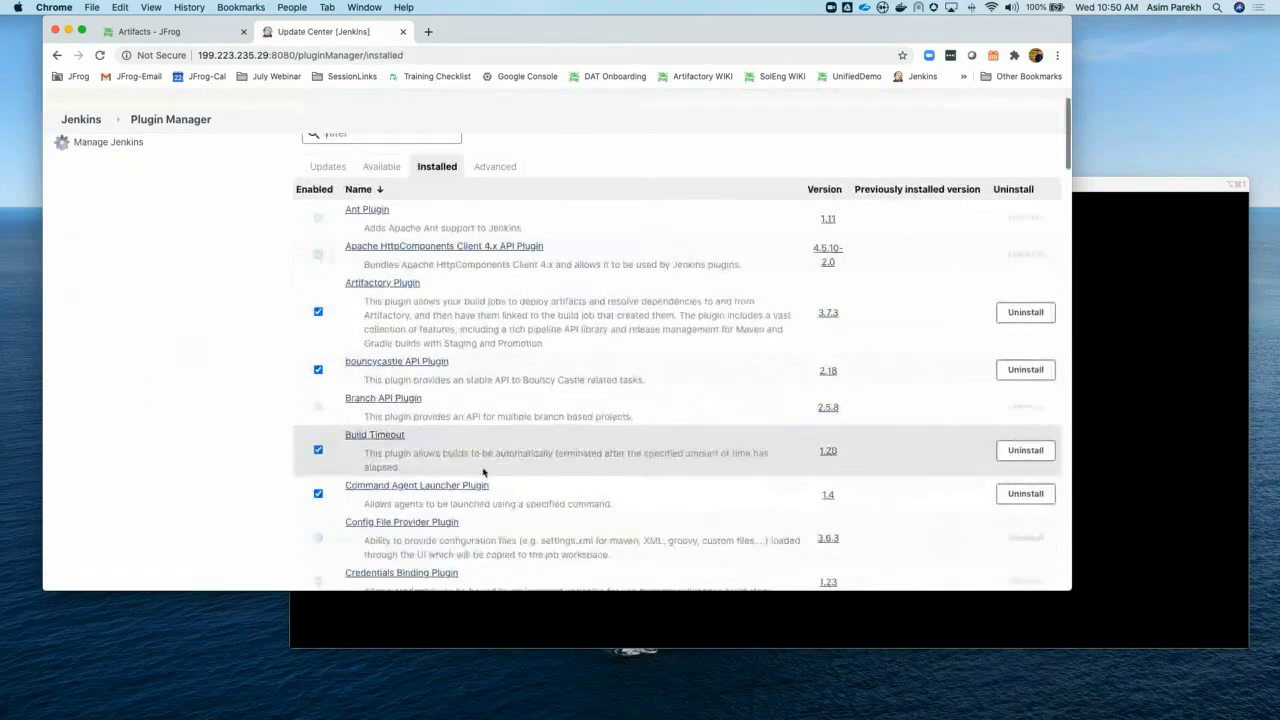
{"action": "scroll", "coordinate": [483, 472], "scroll_direction": "down", "scroll_amount": 15}
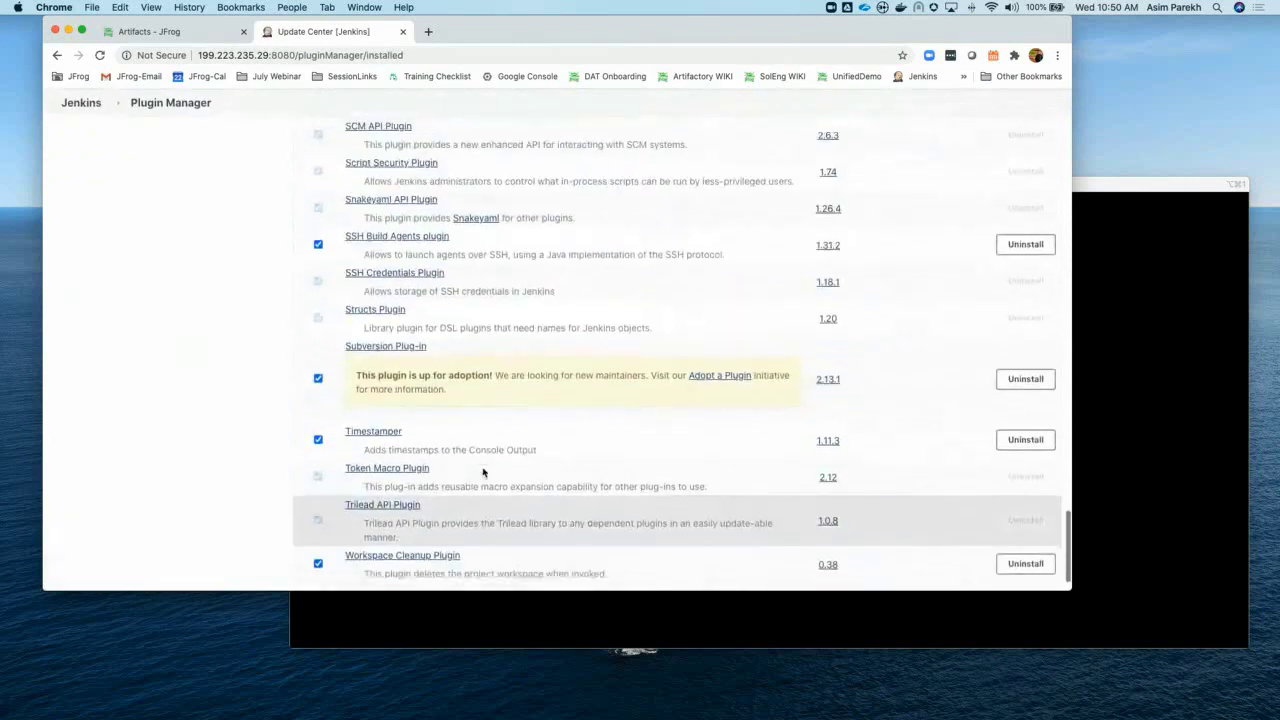
{"action": "scroll", "coordinate": [483, 472], "scroll_direction": "up", "scroll_amount": 3}
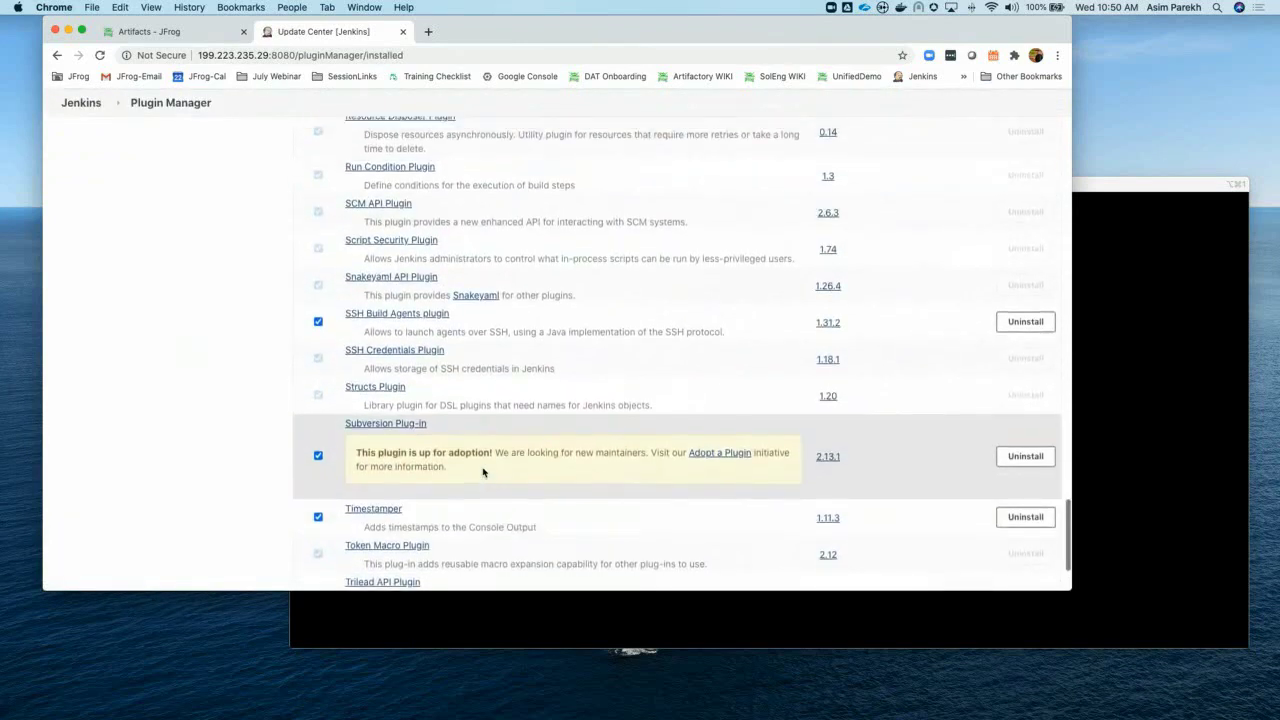
{"action": "scroll", "coordinate": [483, 472], "scroll_direction": "down", "scroll_amount": 6}
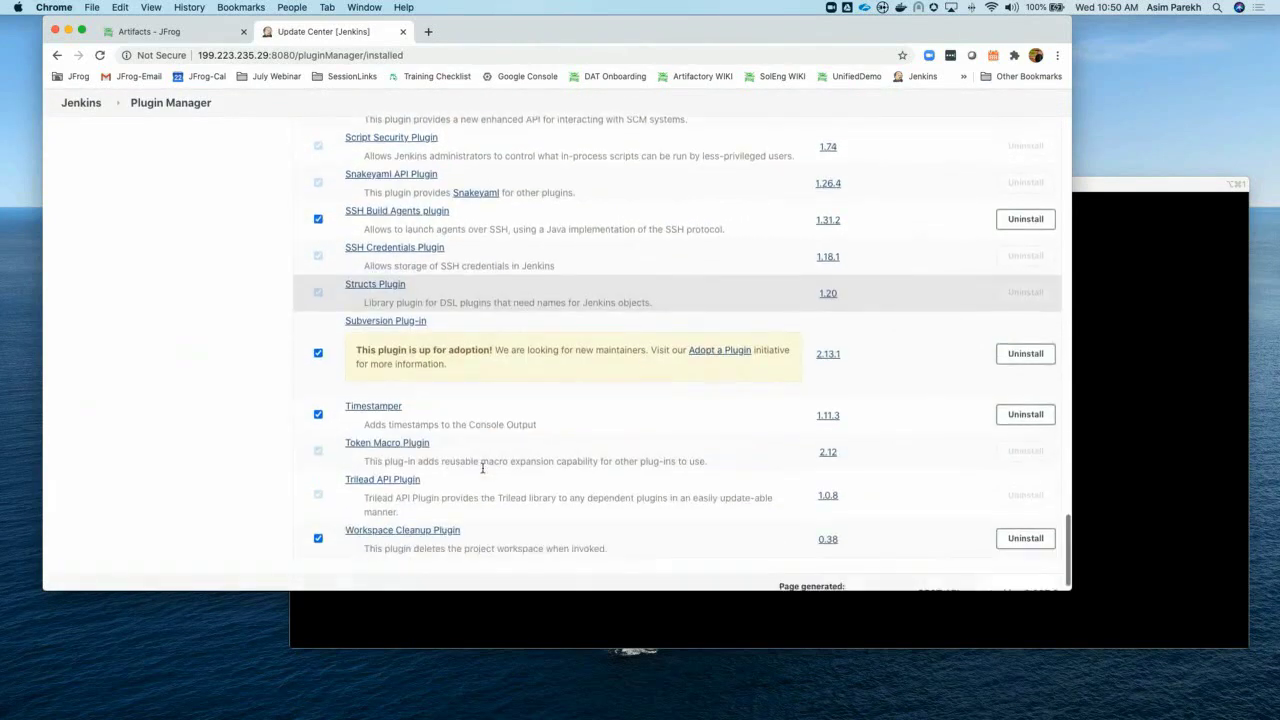
{"action": "scroll", "coordinate": [483, 472], "scroll_direction": "up", "scroll_amount": 20}
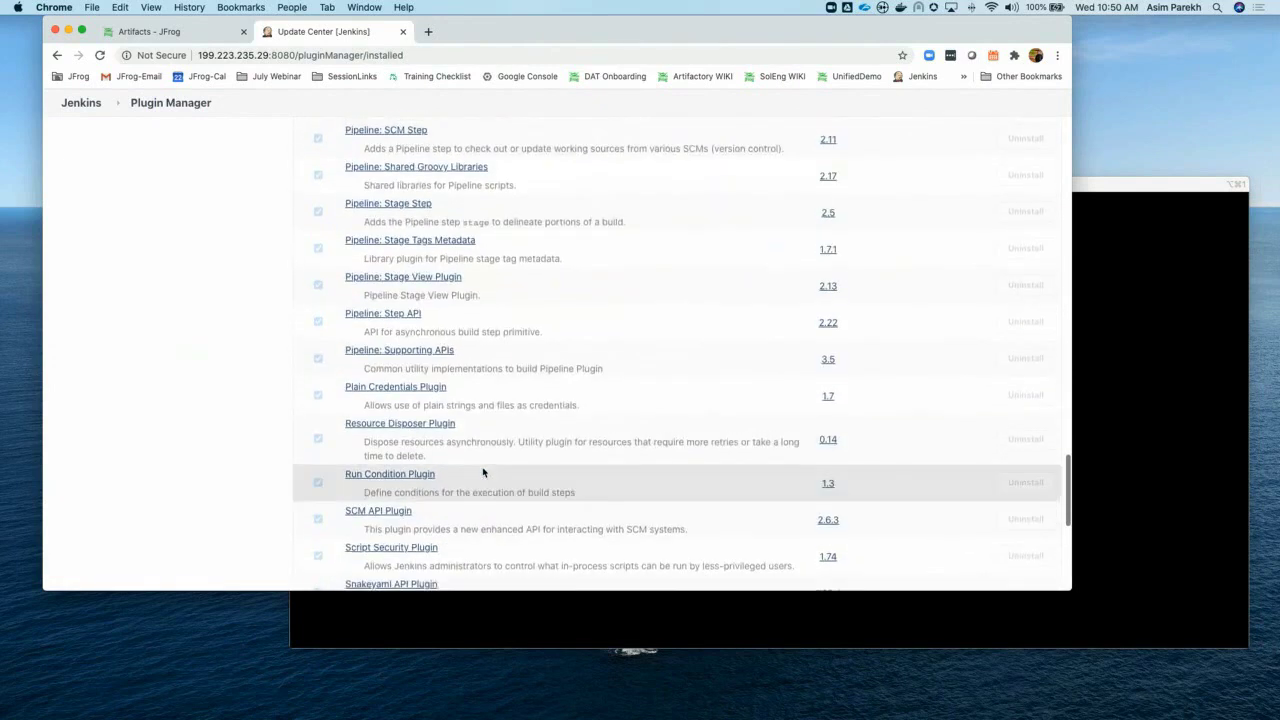
{"action": "scroll", "coordinate": [483, 472], "scroll_direction": "up", "scroll_amount": 15}
{"action": "scroll", "coordinate": [483, 472], "scroll_direction": "up", "scroll_amount": 20}
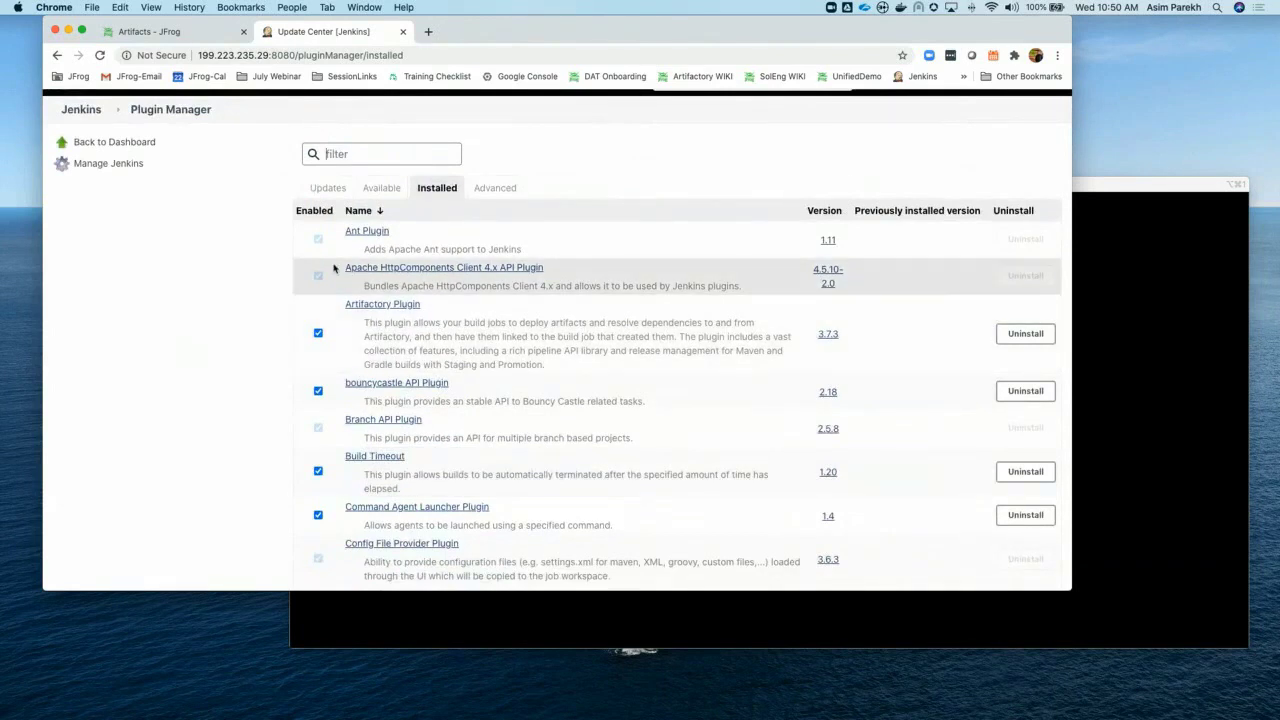
Open Manage Credentials to view the single global credential for the ORB Main JPD.
{"action": "left_click", "coordinate": [80, 110]}
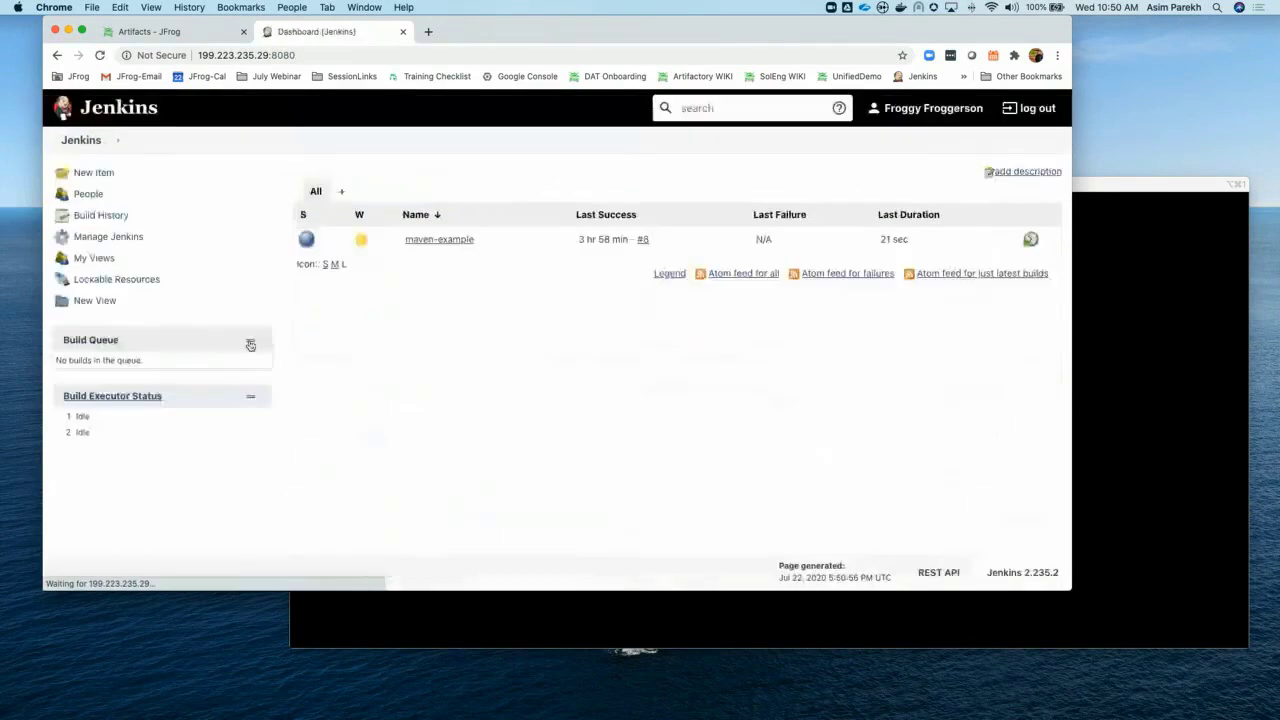
{"action": "left_click", "coordinate": [110, 237]}
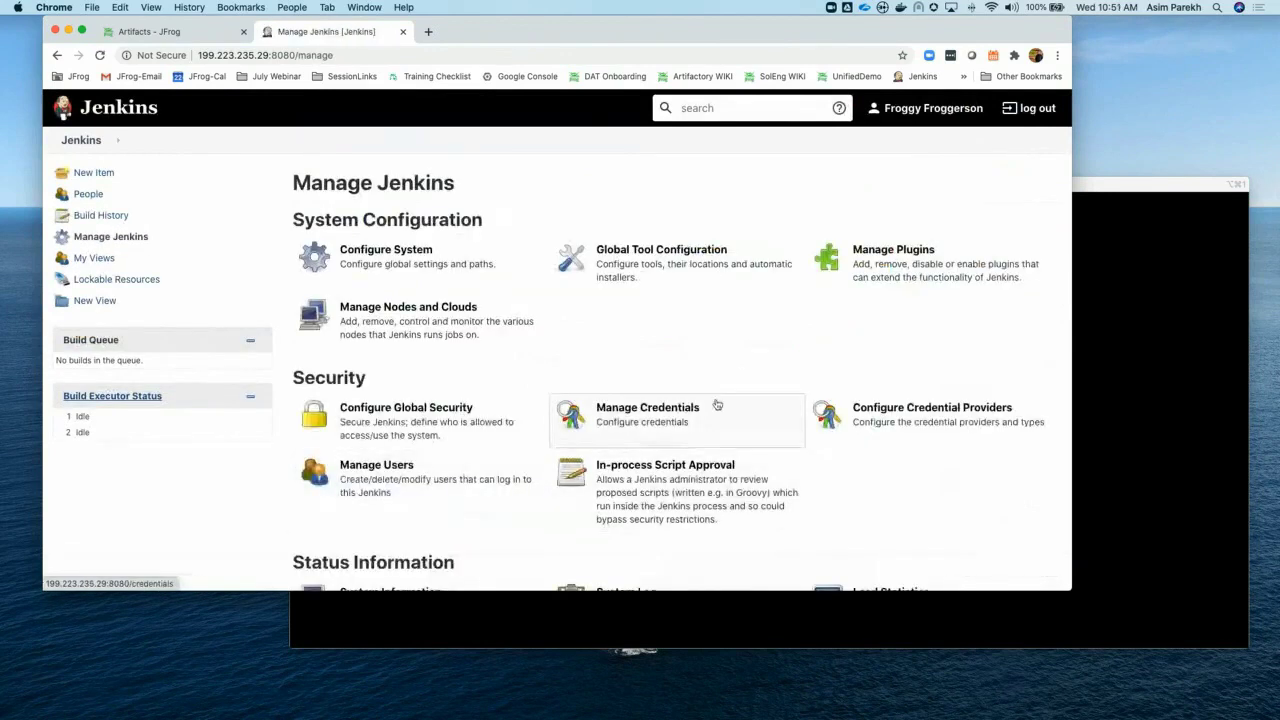
{"action": "left_click", "coordinate": [652, 410]}
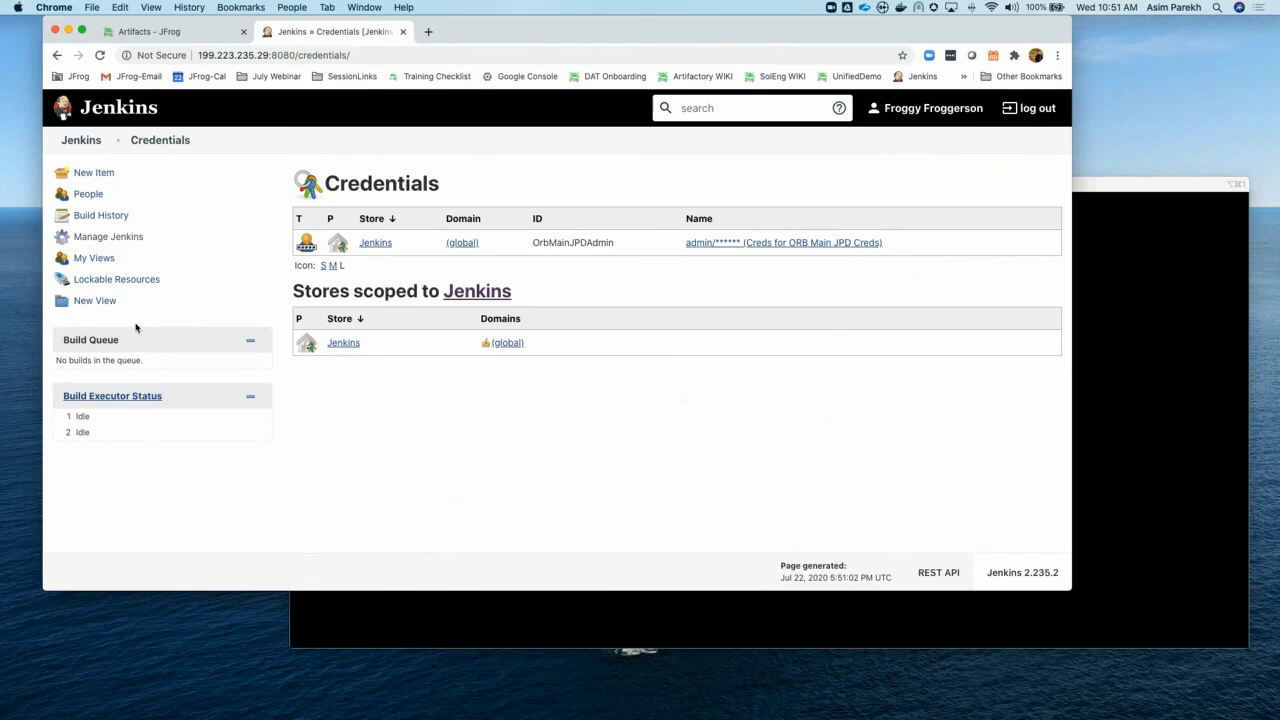
{"action": "mouse_move", "coordinate": [362, 343]}
Review the M3 Maven installation, auto-installing 3.6.3 from Apache, in Global Tool Configuration.
{"action": "left_click", "coordinate": [143, 242]}
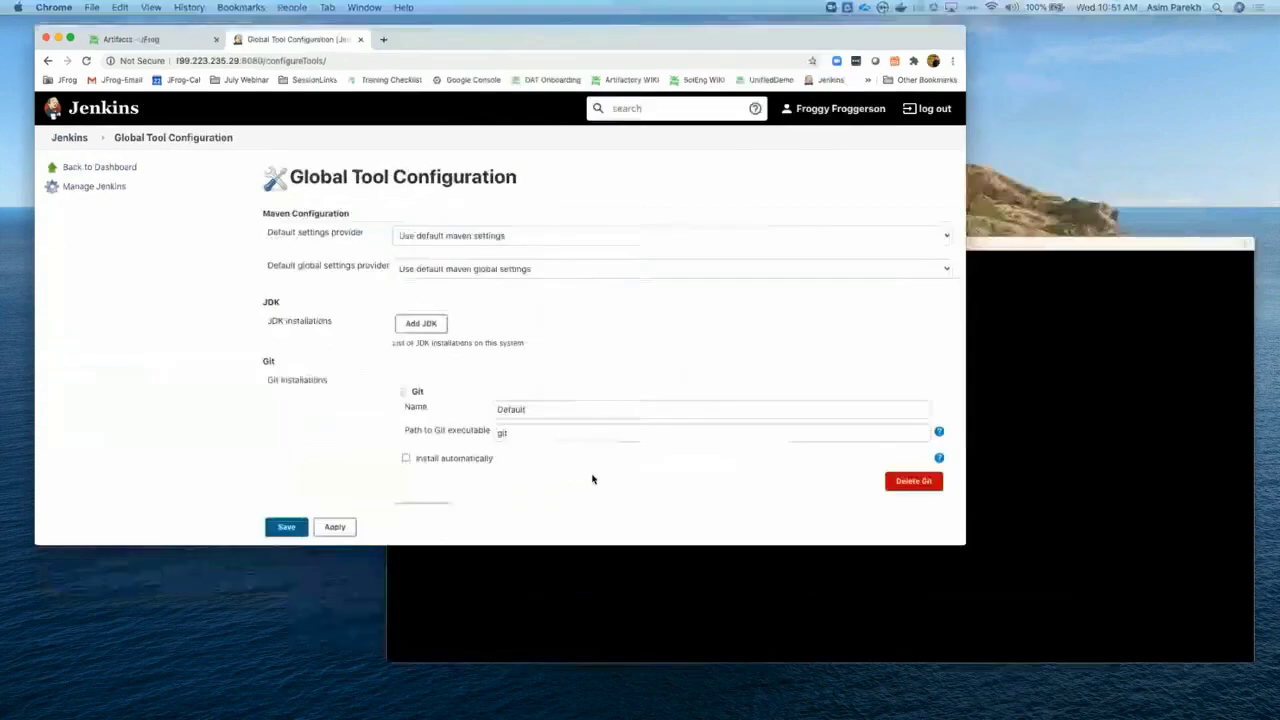
{"action": "scroll", "coordinate": [592, 479], "scroll_direction": "down", "scroll_amount": 5}
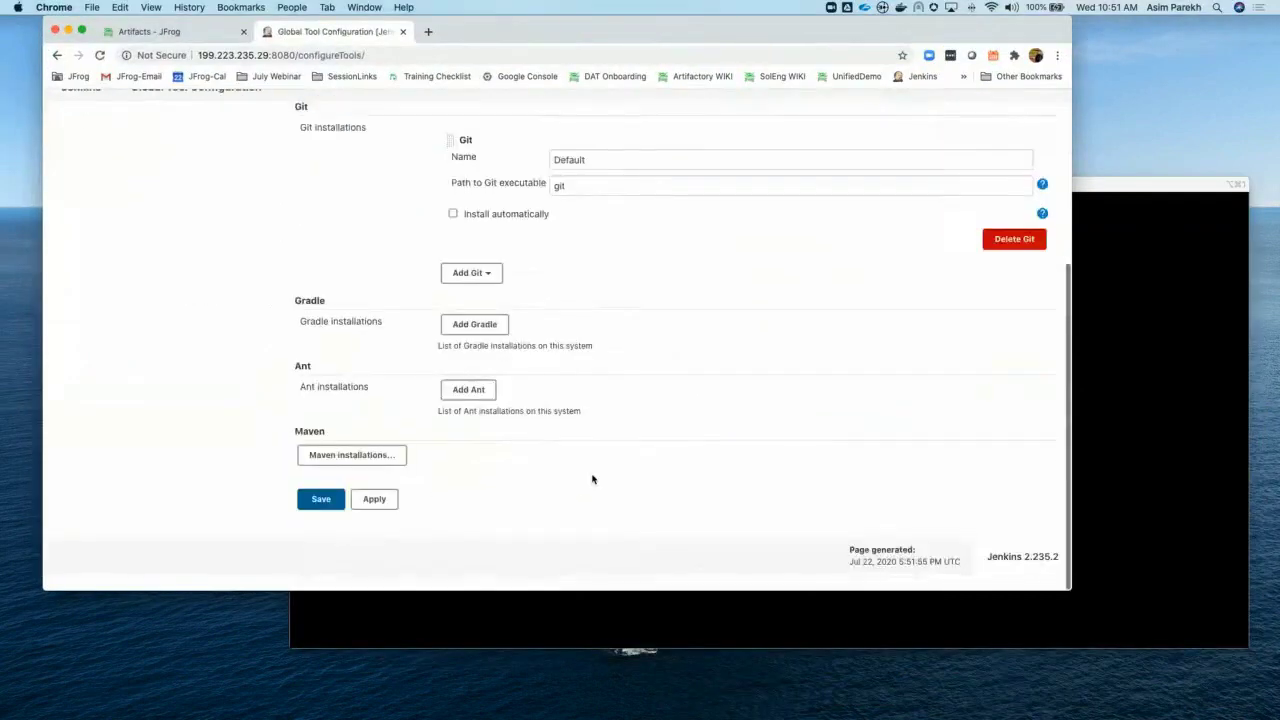
{"action": "left_click", "coordinate": [371, 469]}
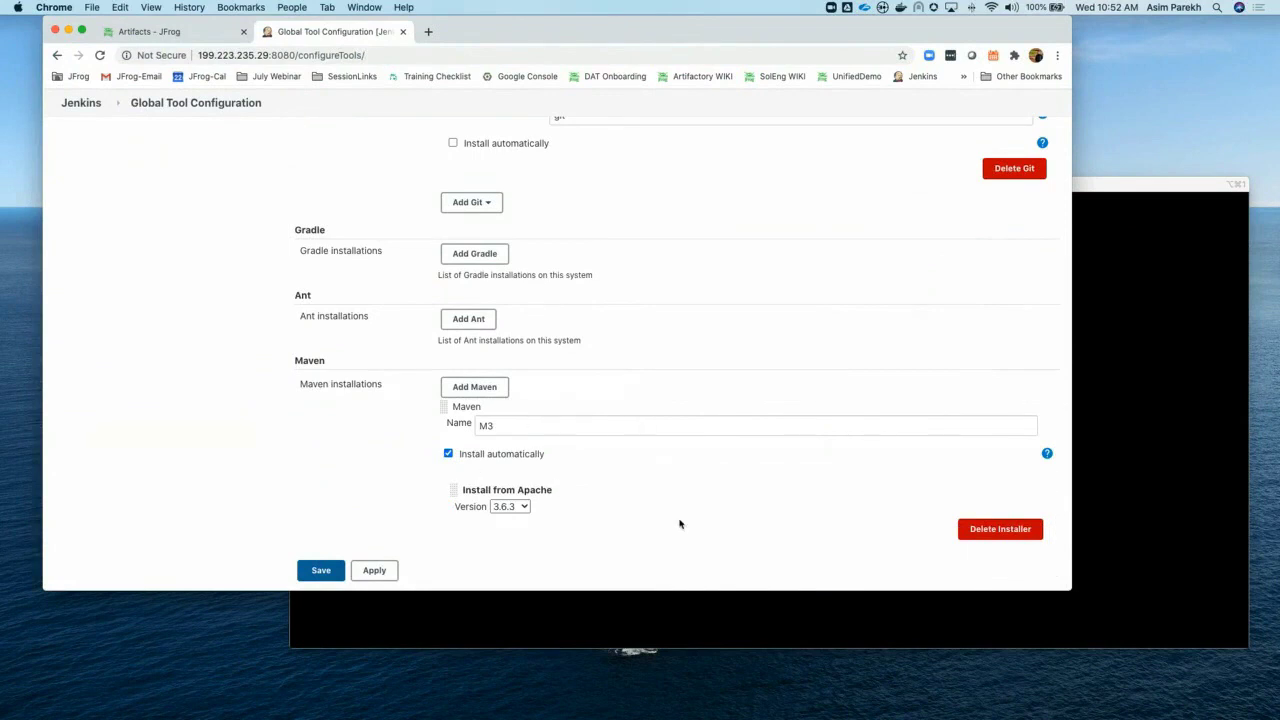
{"action": "scroll", "coordinate": [634, 484], "scroll_direction": "down", "scroll_amount": 2}
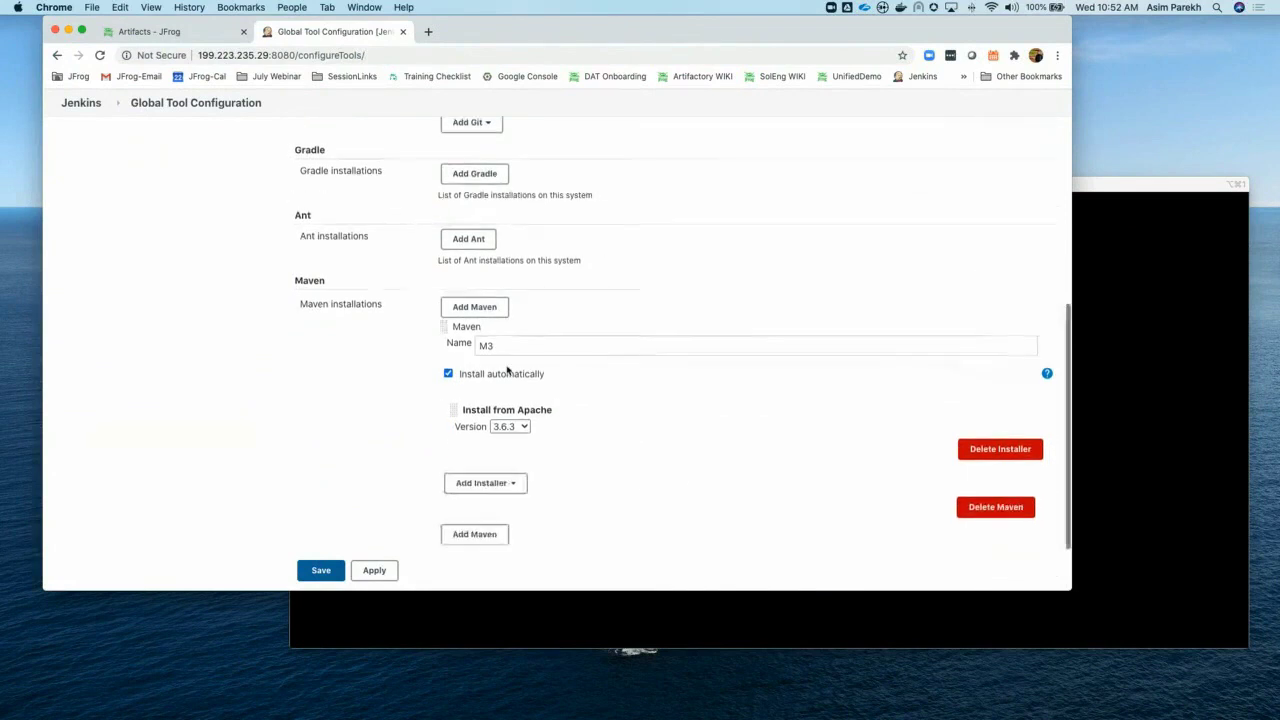
{"action": "left_click", "coordinate": [518, 348]}
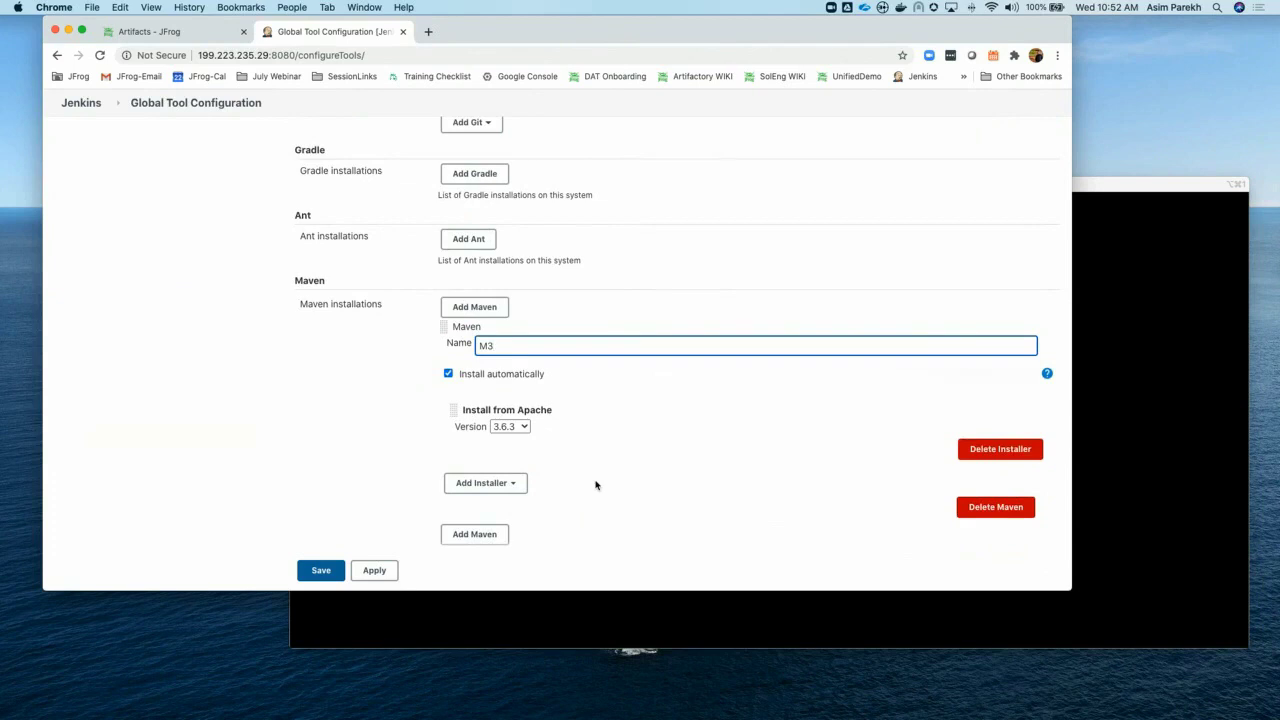
{"action": "scroll", "coordinate": [548, 457], "scroll_direction": "up", "scroll_amount": 10}
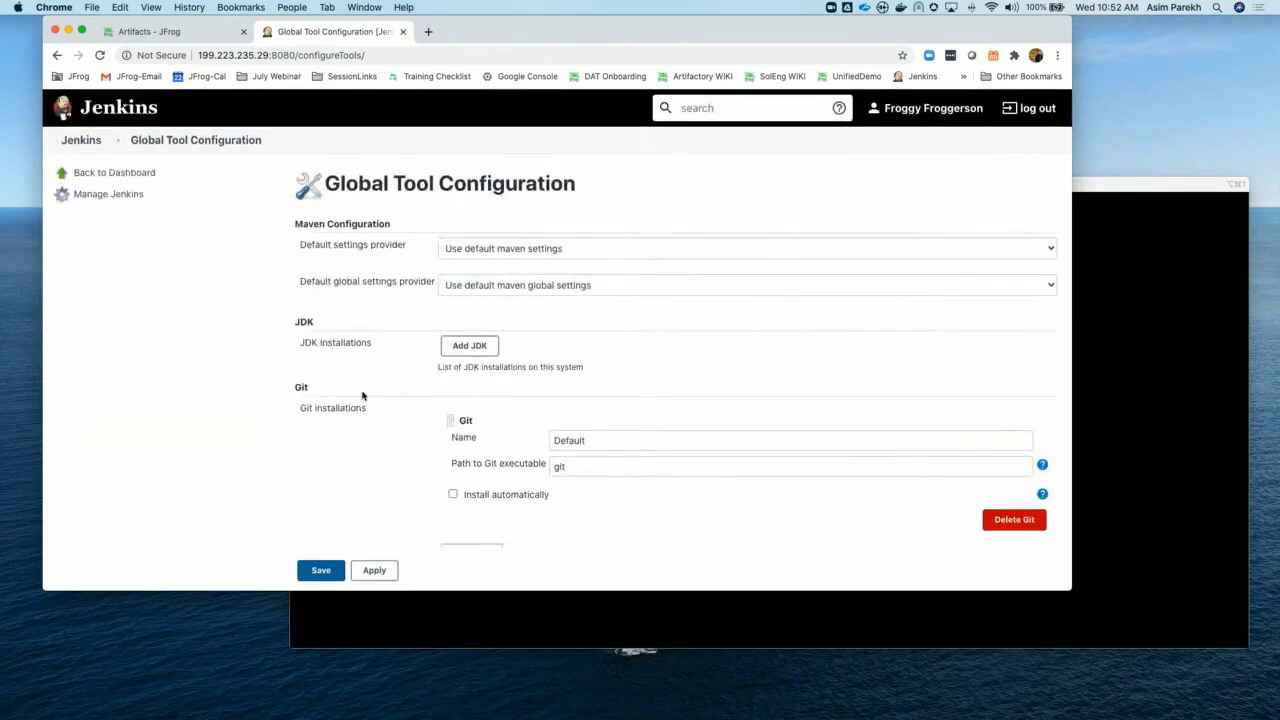
{"action": "left_click", "coordinate": [97, 202]}
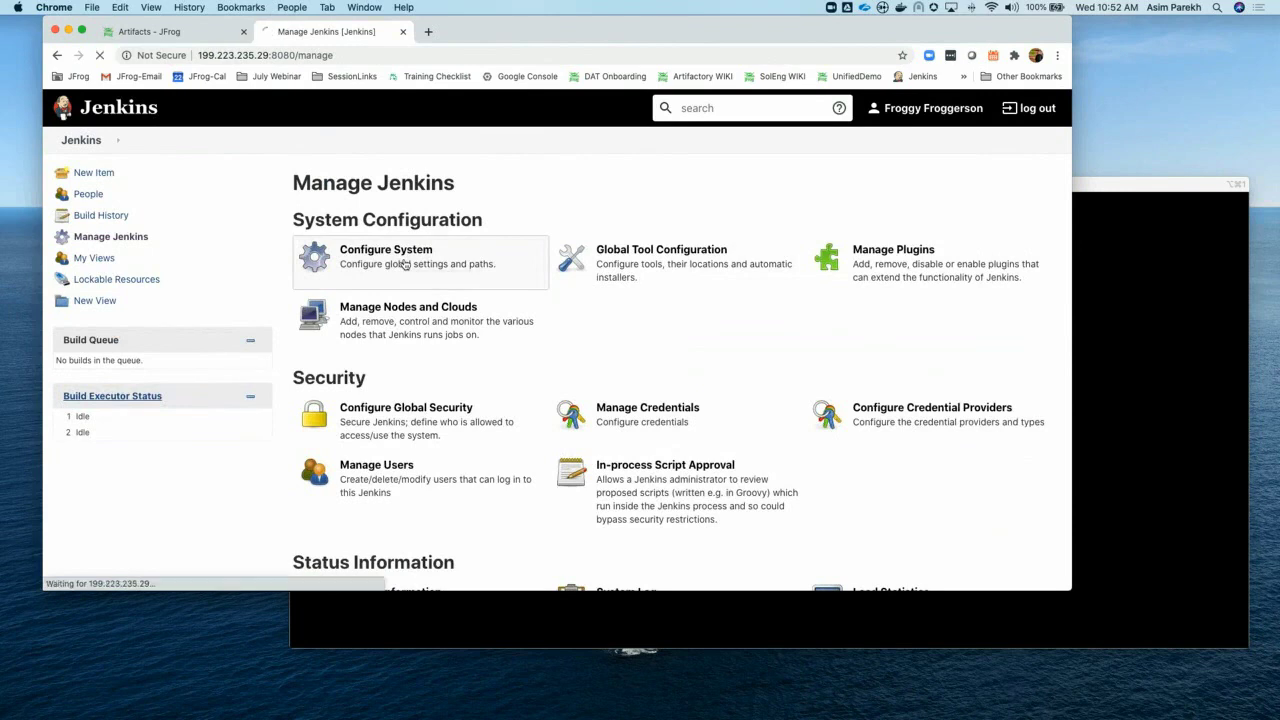
{"action": "left_click", "coordinate": [700, 408]}
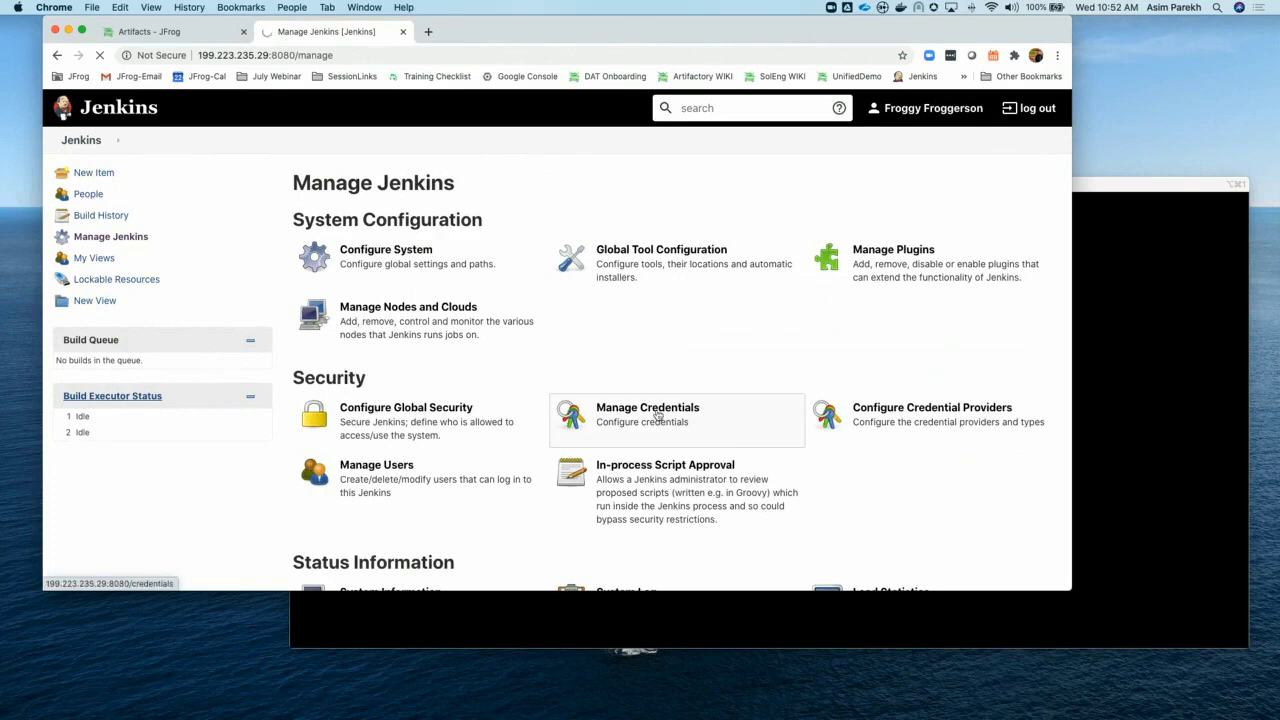
{"action": "scroll", "coordinate": [733, 451], "scroll_direction": "down", "scroll_amount": 15}
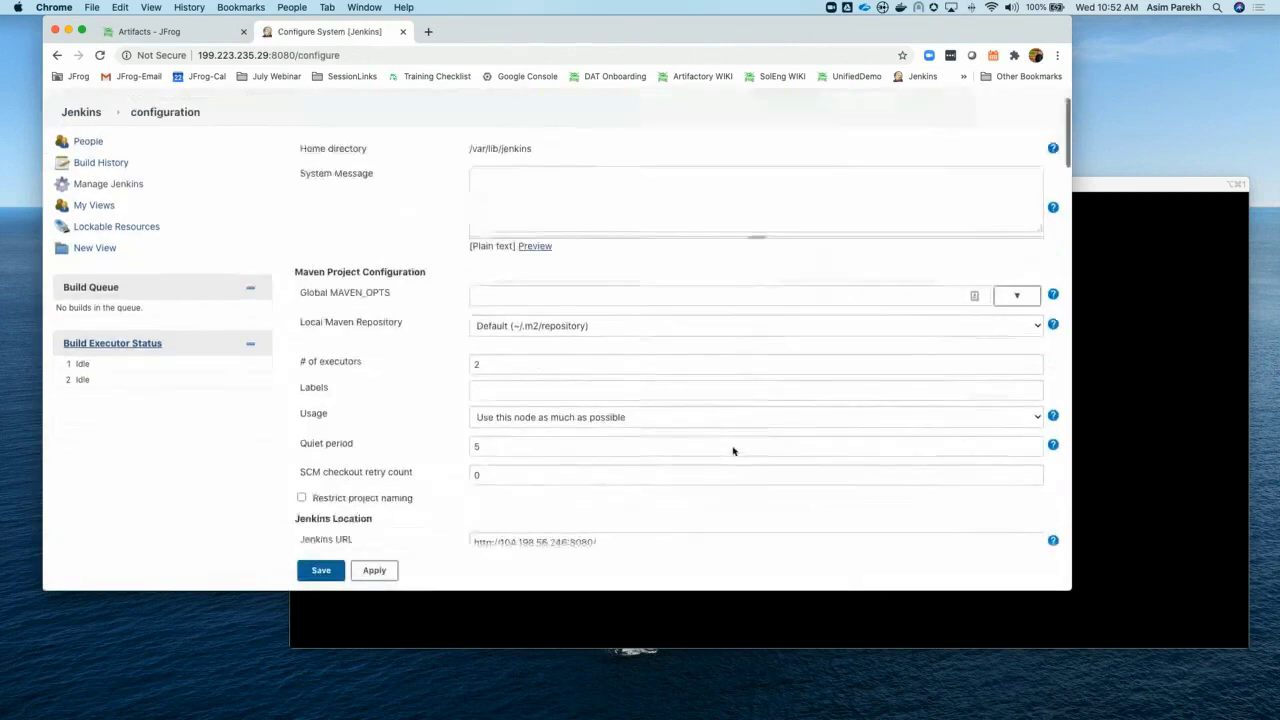
{"action": "scroll", "coordinate": [733, 451], "scroll_direction": "down", "scroll_amount": 10}
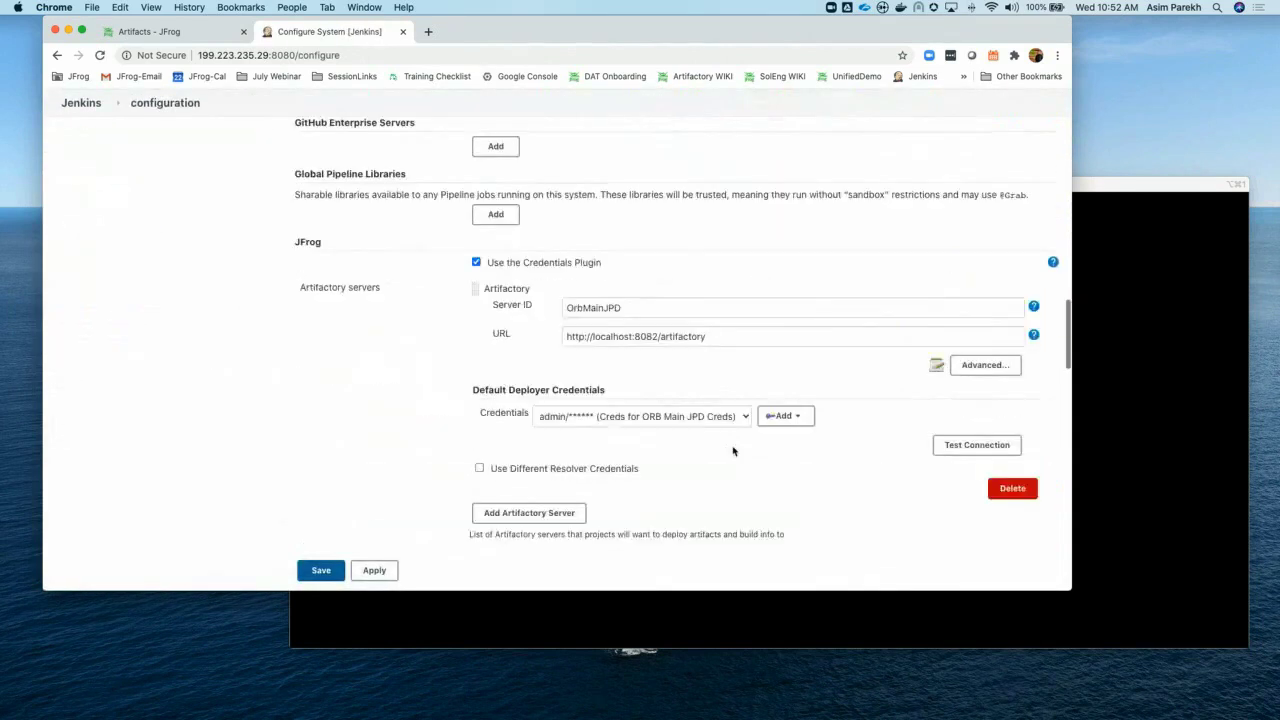
{"action": "scroll", "coordinate": [733, 451], "scroll_direction": "up", "scroll_amount": 3}
{"action": "scroll", "coordinate": [733, 451], "scroll_direction": "up", "scroll_amount": 1}
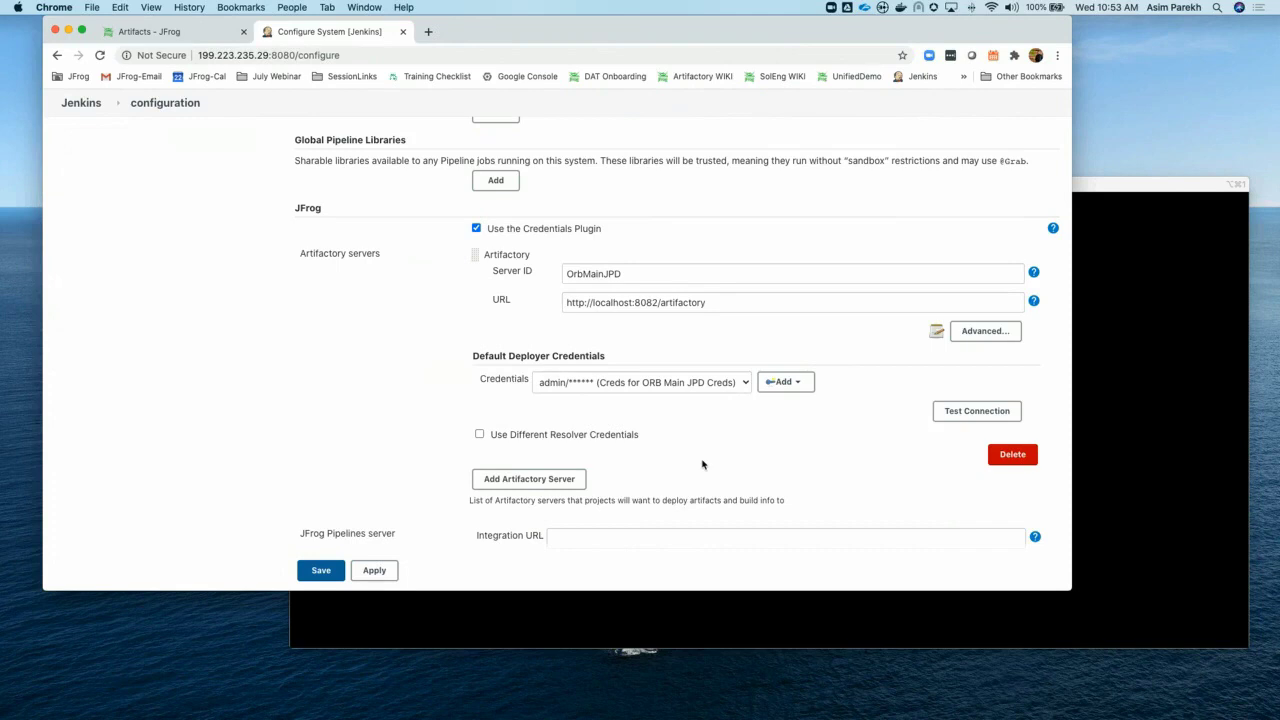
{"action": "scroll", "coordinate": [362, 378], "scroll_direction": "up", "scroll_amount": 15}
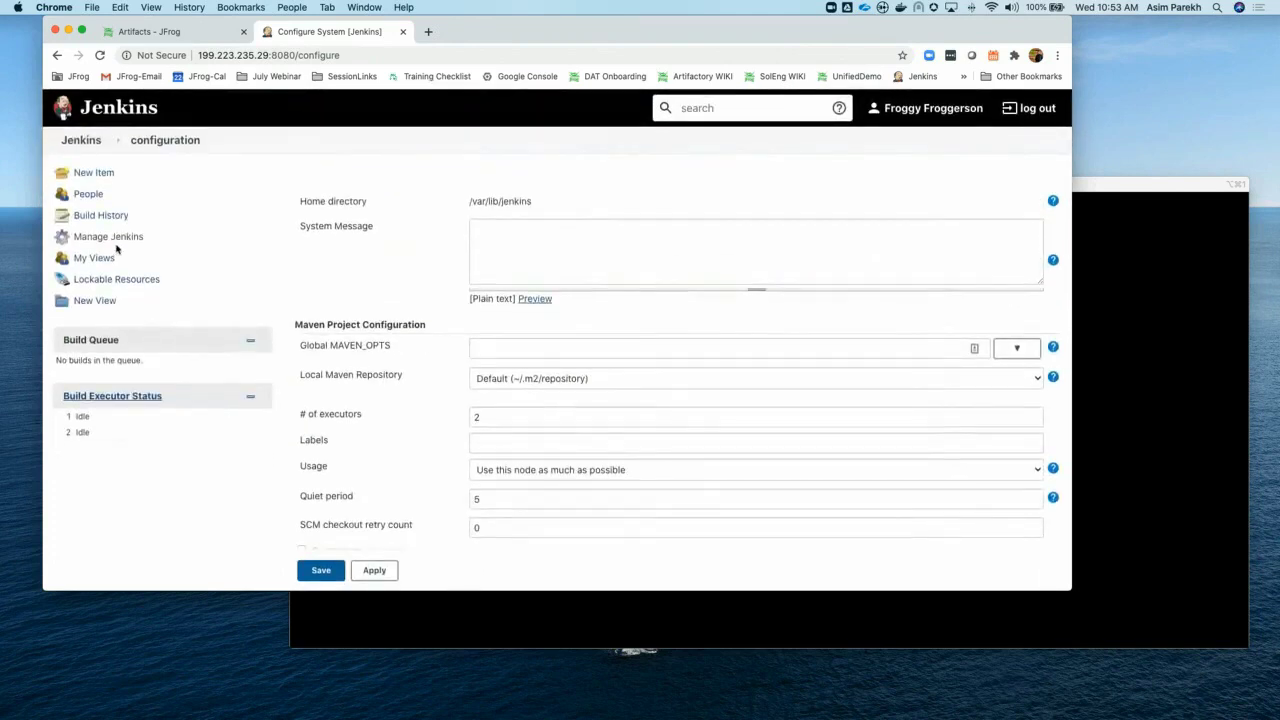
Open the maven-example job's configuration and scroll to its Pipeline script.
{"action": "left_click", "coordinate": [119, 241]}
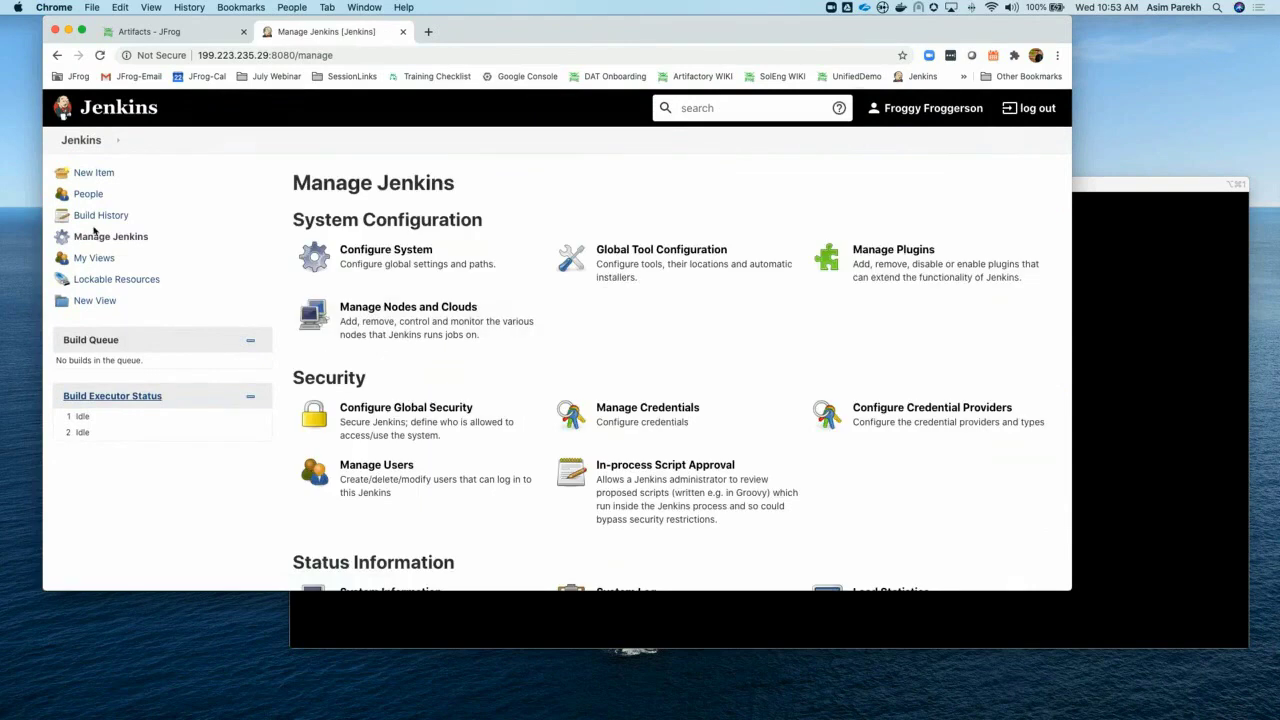
{"action": "left_click", "coordinate": [70, 143]}
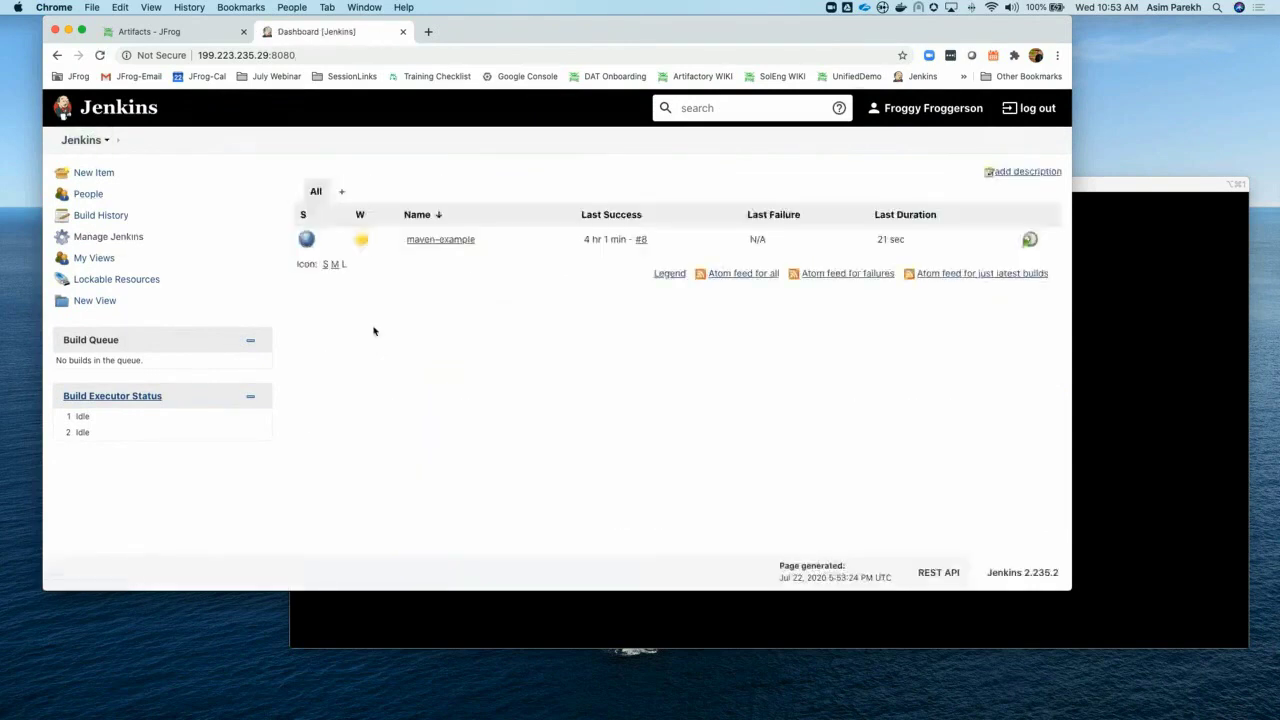
{"action": "left_click", "coordinate": [428, 240]}
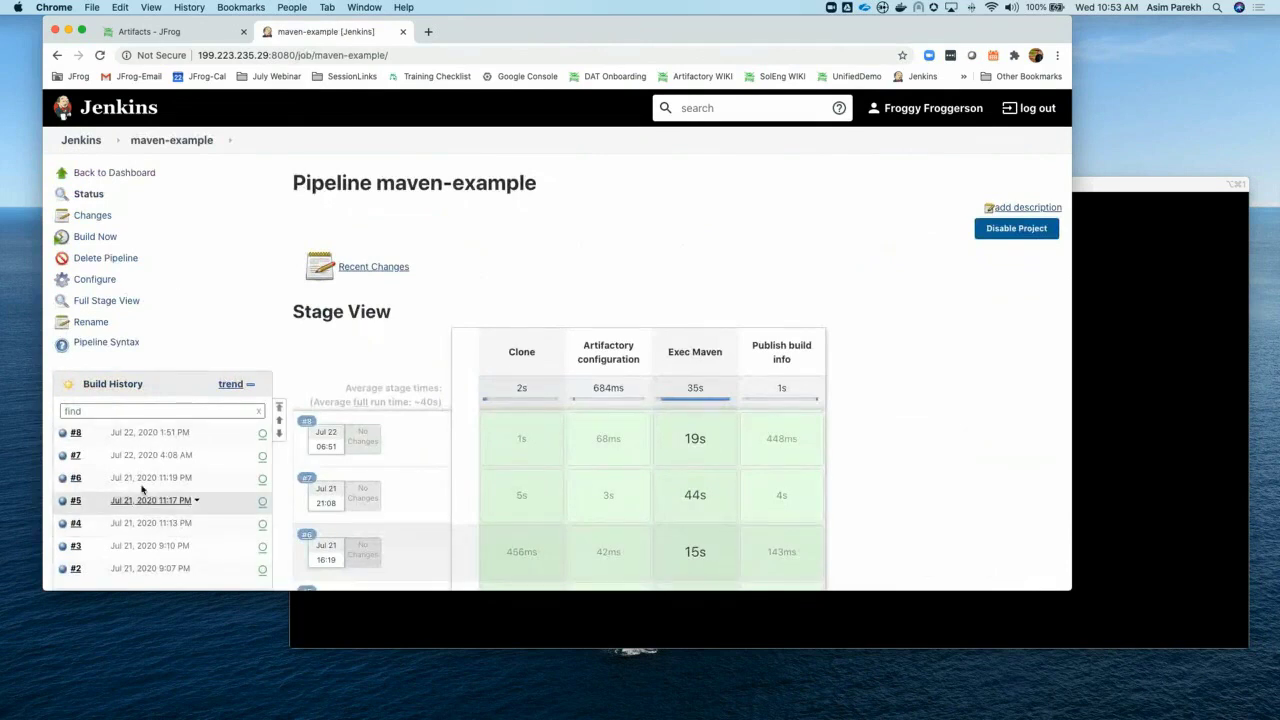
{"action": "scroll", "coordinate": [197, 306], "scroll_direction": "down", "scroll_amount": 1}
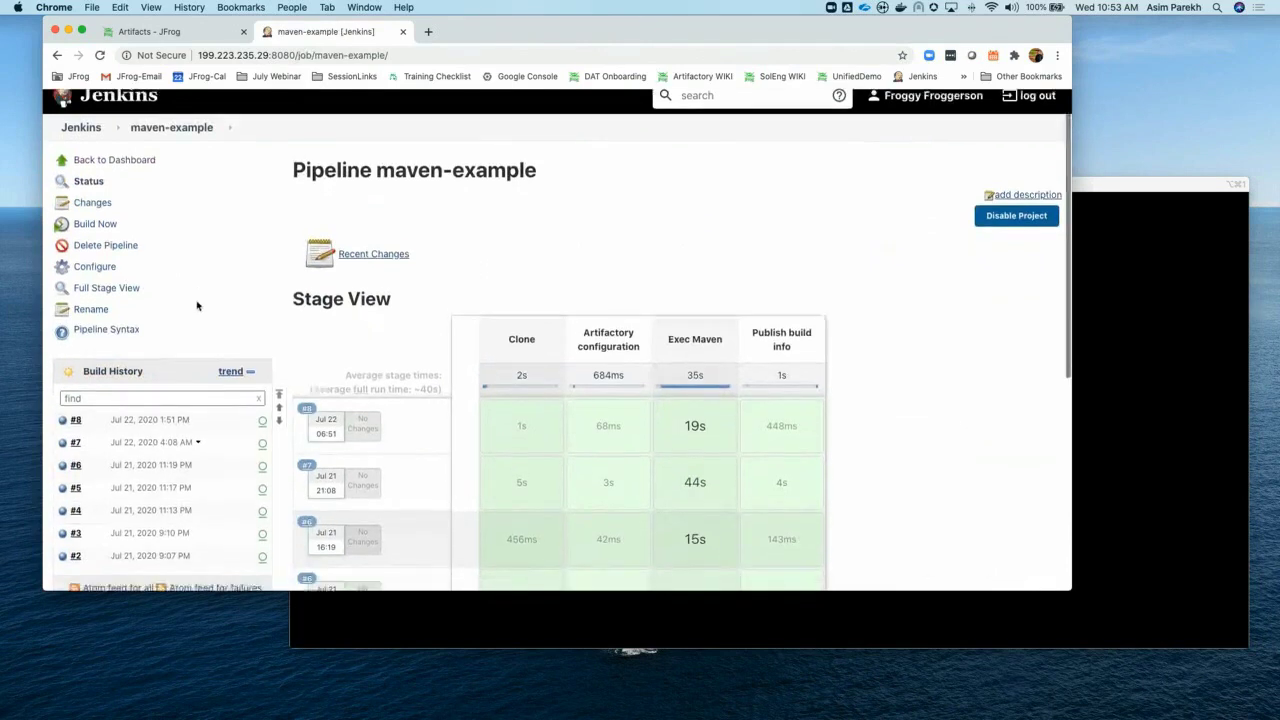
{"action": "left_click", "coordinate": [96, 267]}
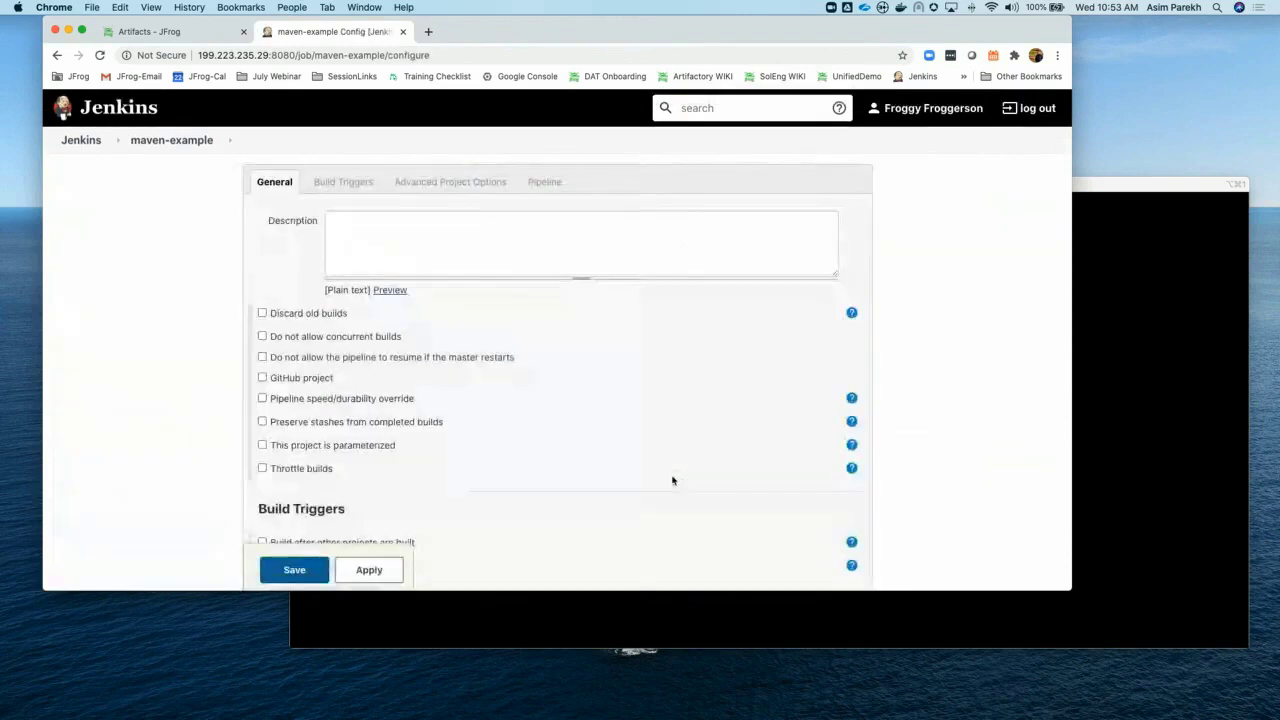
{"action": "scroll", "coordinate": [672, 481], "scroll_direction": "down", "scroll_amount": 10}
{"action": "scroll", "coordinate": [672, 481], "scroll_direction": "down", "scroll_amount": 5}
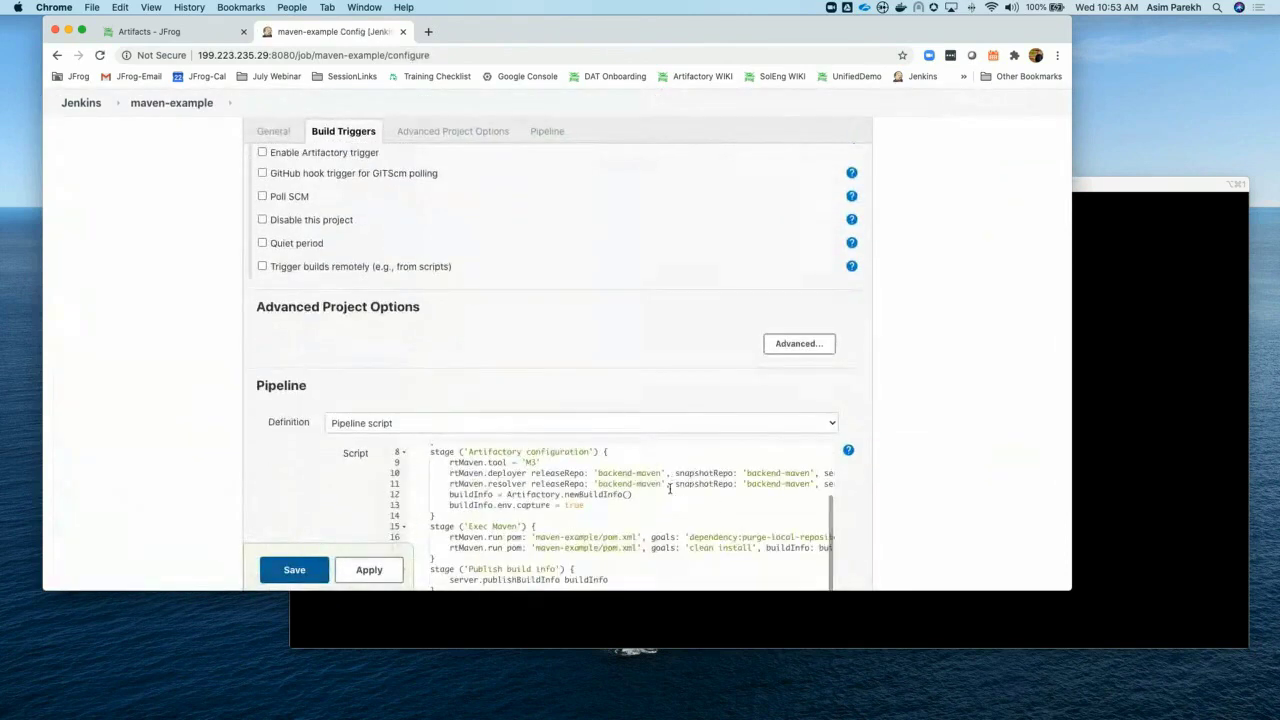
{"action": "scroll", "coordinate": [668, 494], "scroll_direction": "up", "scroll_amount": 5}
{"action": "scroll", "coordinate": [643, 521], "scroll_direction": "left", "scroll_amount": 1}
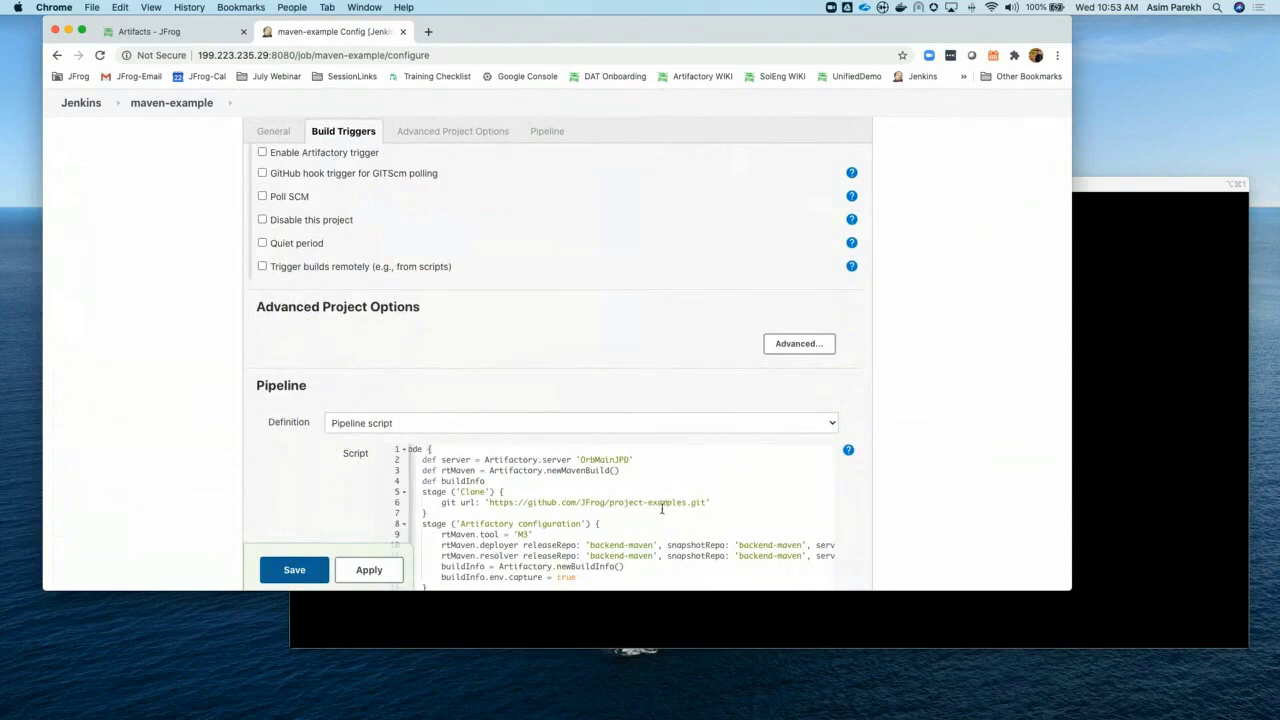
{"action": "scroll", "coordinate": [575, 507], "scroll_direction": "left", "scroll_amount": 1}
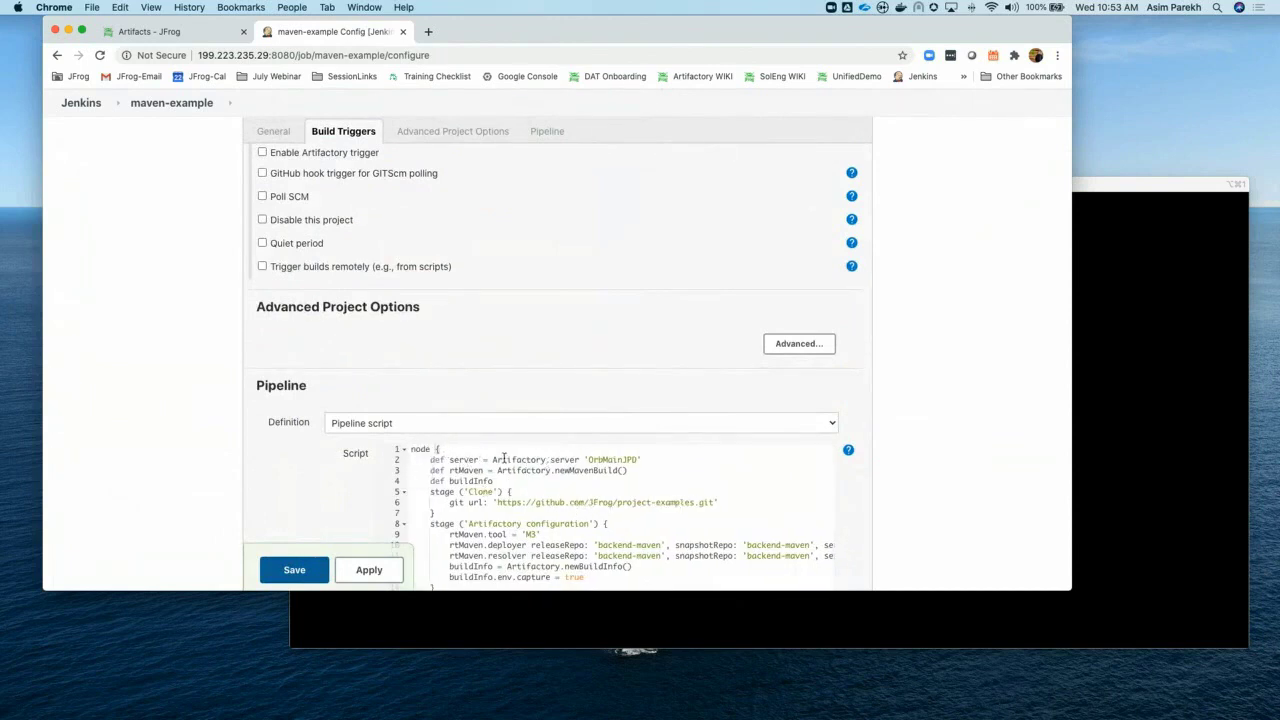
Review the script's server ID OrbMainJPD, Git repository URL, Maven tool M3 and deployer repositories.
{"action": "left_click", "coordinate": [636, 459]}
{"action": "left_click_drag", "start_coordinate": [636, 459], "coordinate": [588, 455]}
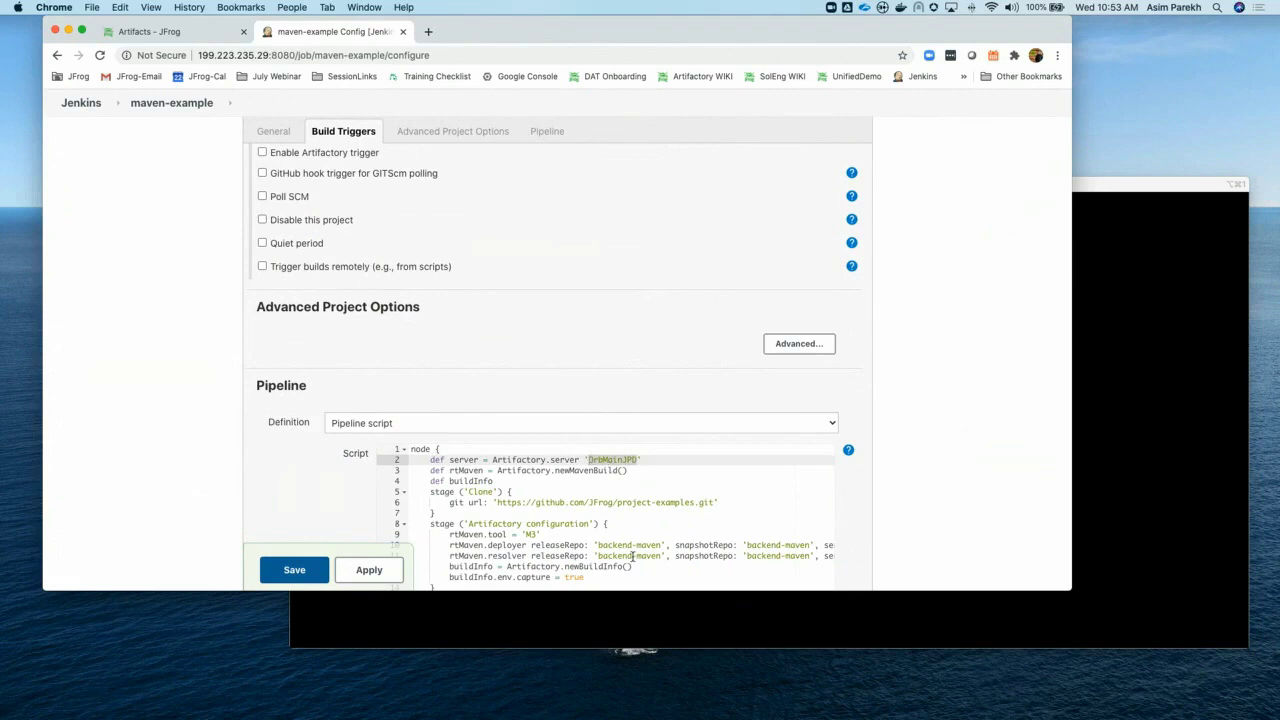
{"action": "left_click", "coordinate": [713, 514]}
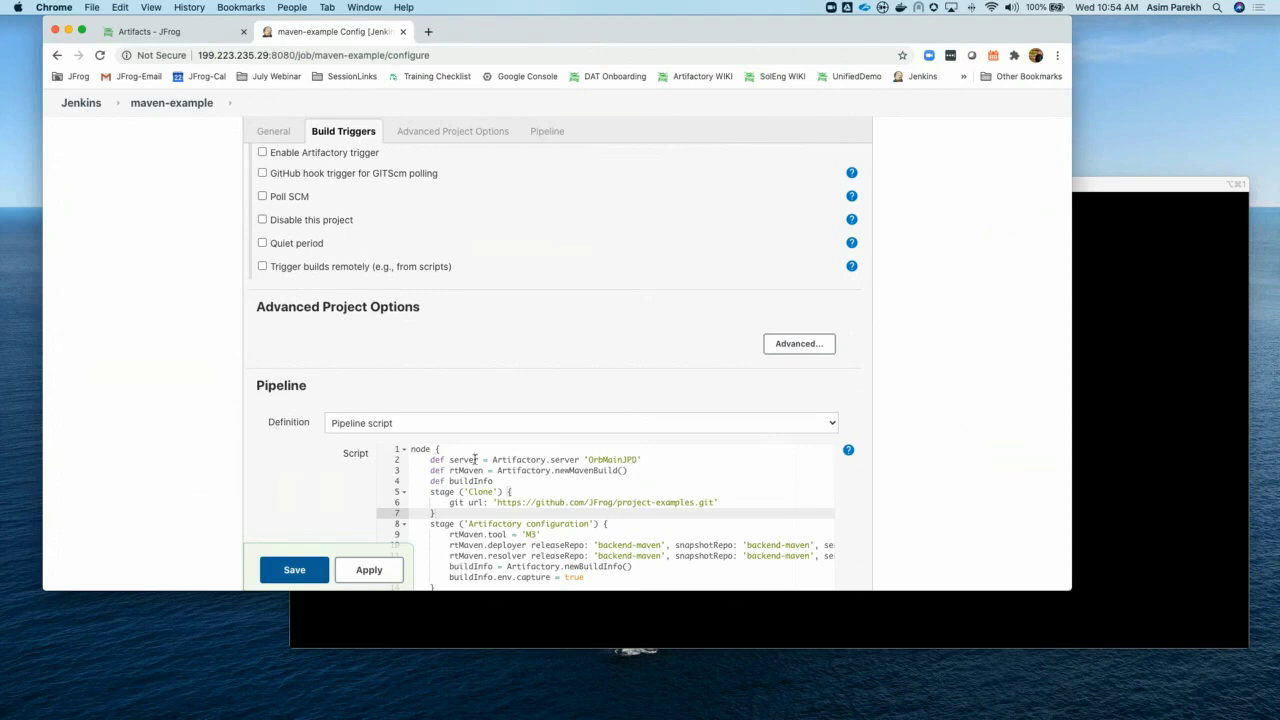
{"action": "scroll", "coordinate": [595, 501], "scroll_direction": "down", "scroll_amount": 1}
{"action": "scroll", "coordinate": [595, 501], "scroll_direction": "down", "scroll_amount": 1}
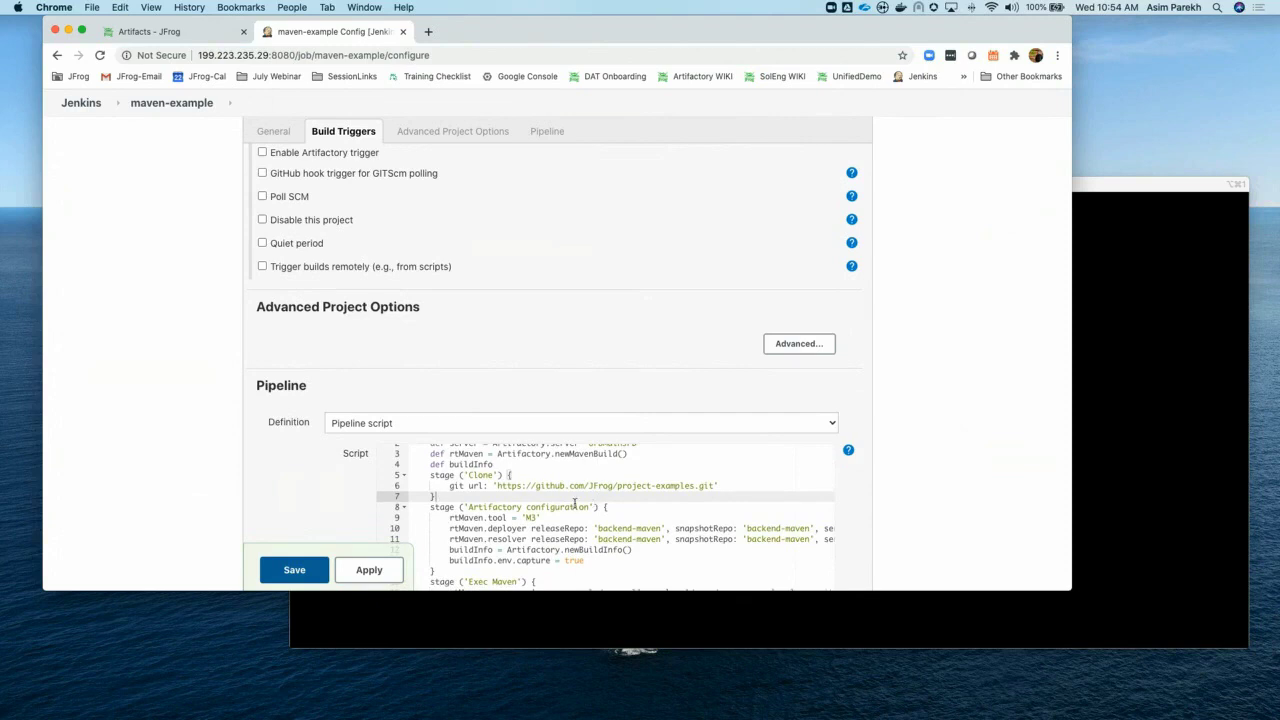
{"action": "scroll", "coordinate": [575, 503], "scroll_direction": "down", "scroll_amount": 1}
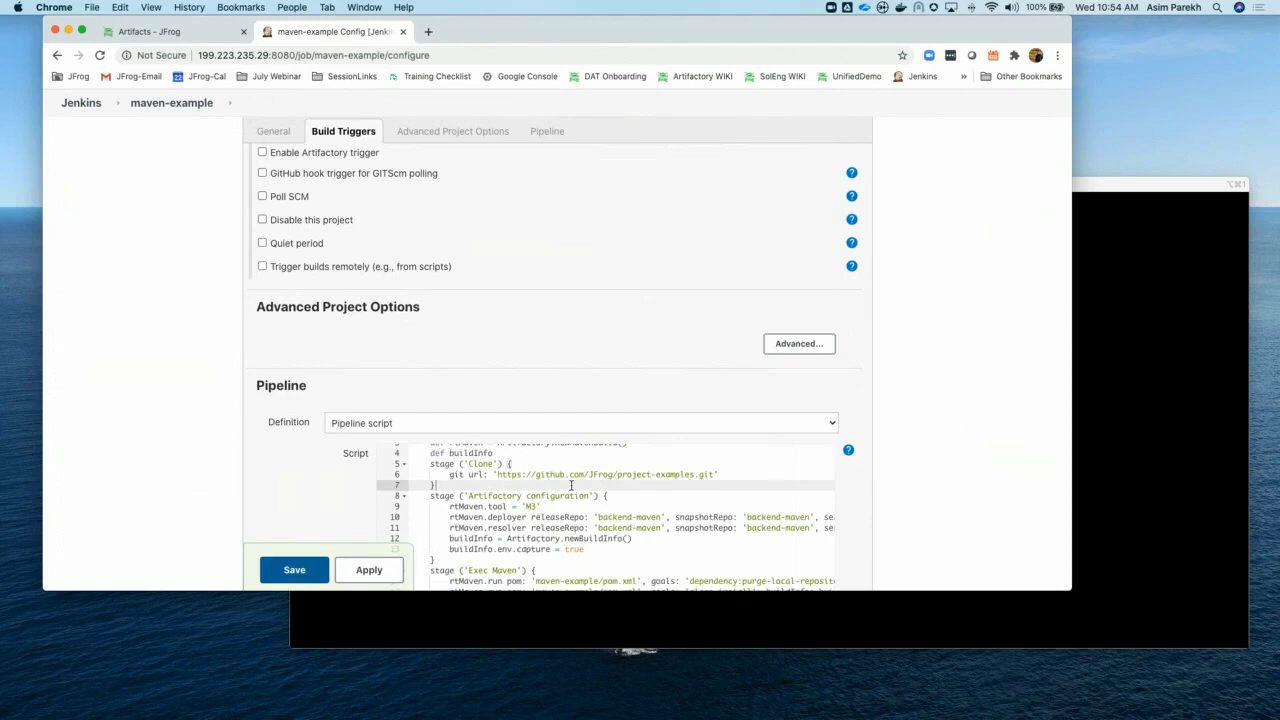
{"action": "left_click", "coordinate": [496, 475]}
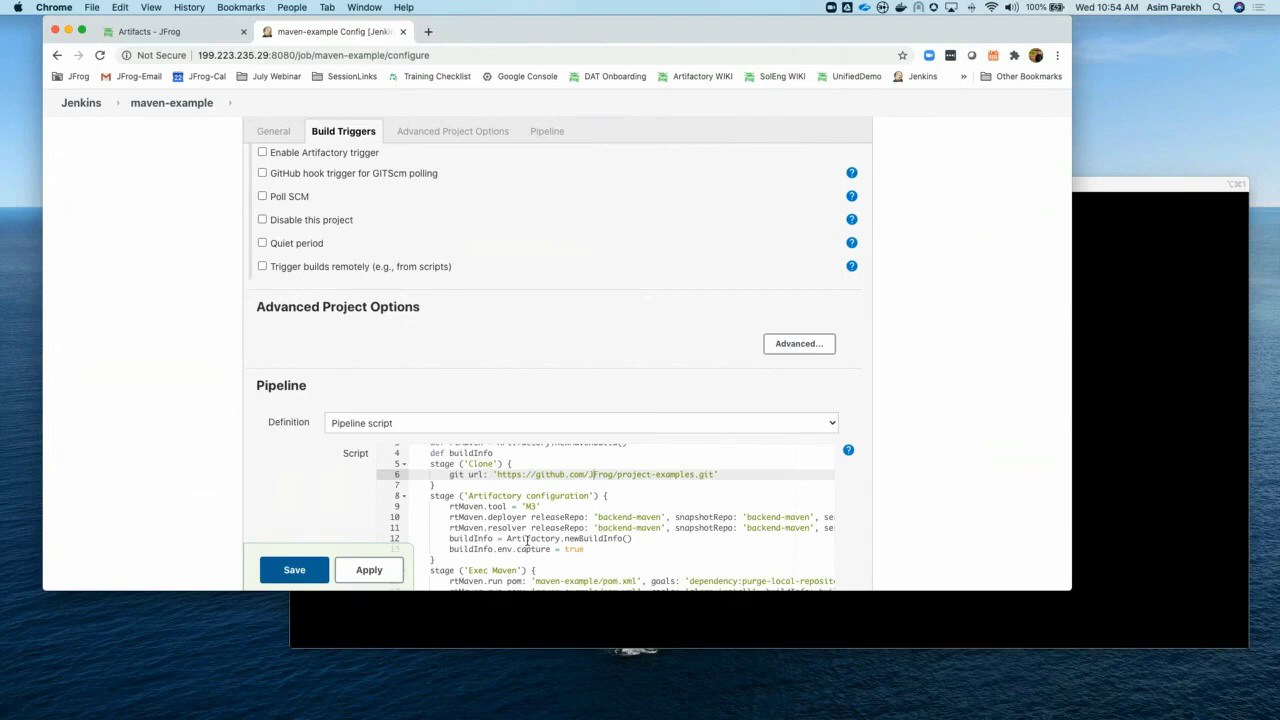
{"action": "scroll", "coordinate": [527, 541], "scroll_direction": "down", "scroll_amount": 2}
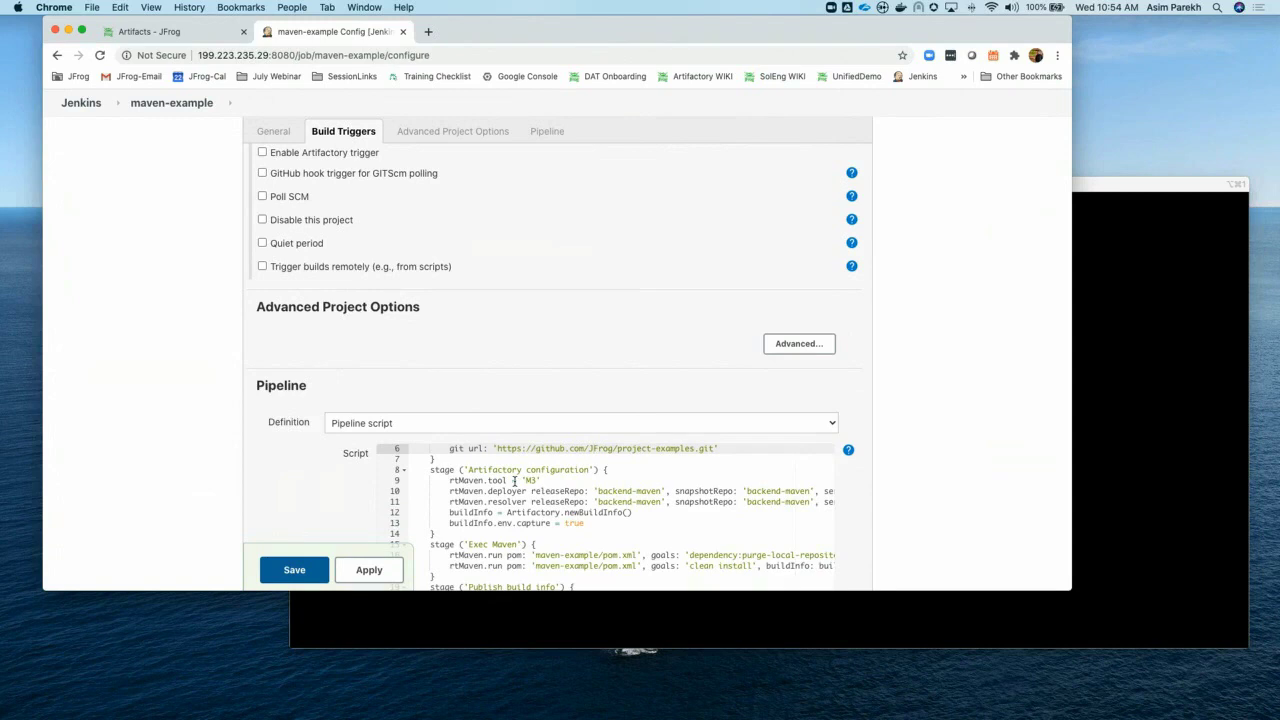
{"action": "left_click", "coordinate": [538, 480]}
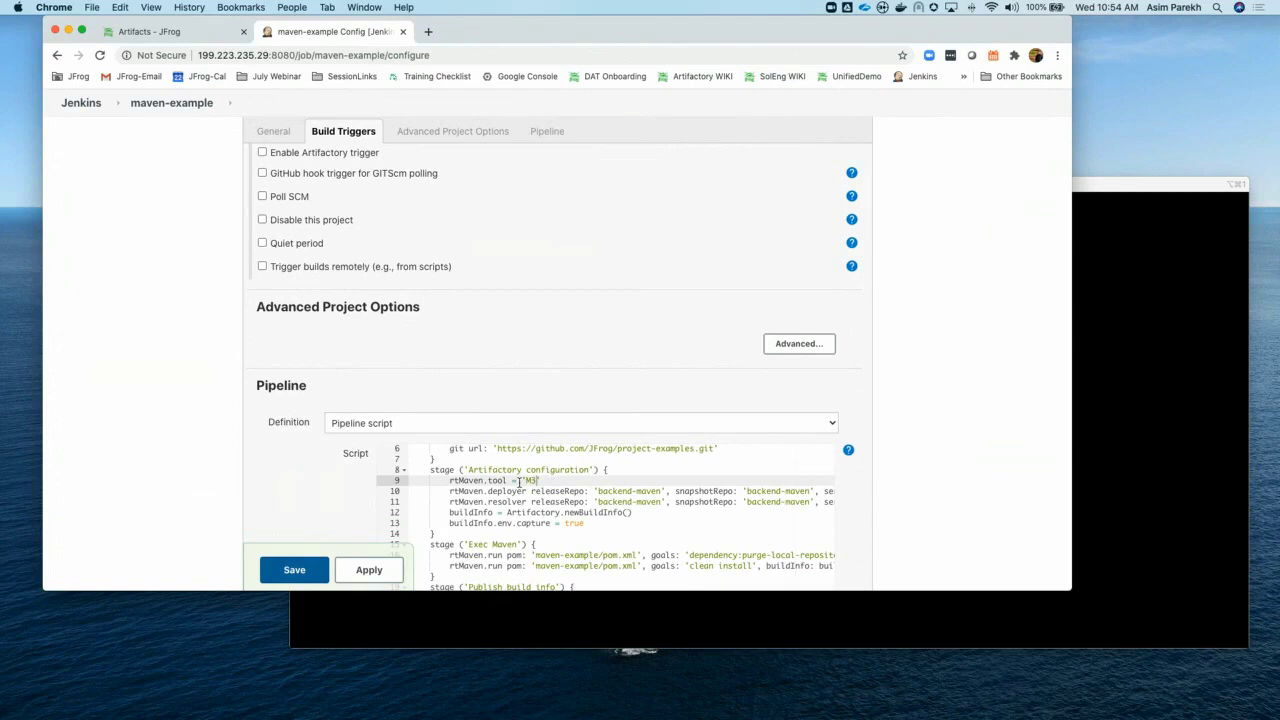
{"action": "left_click", "coordinate": [488, 491]}
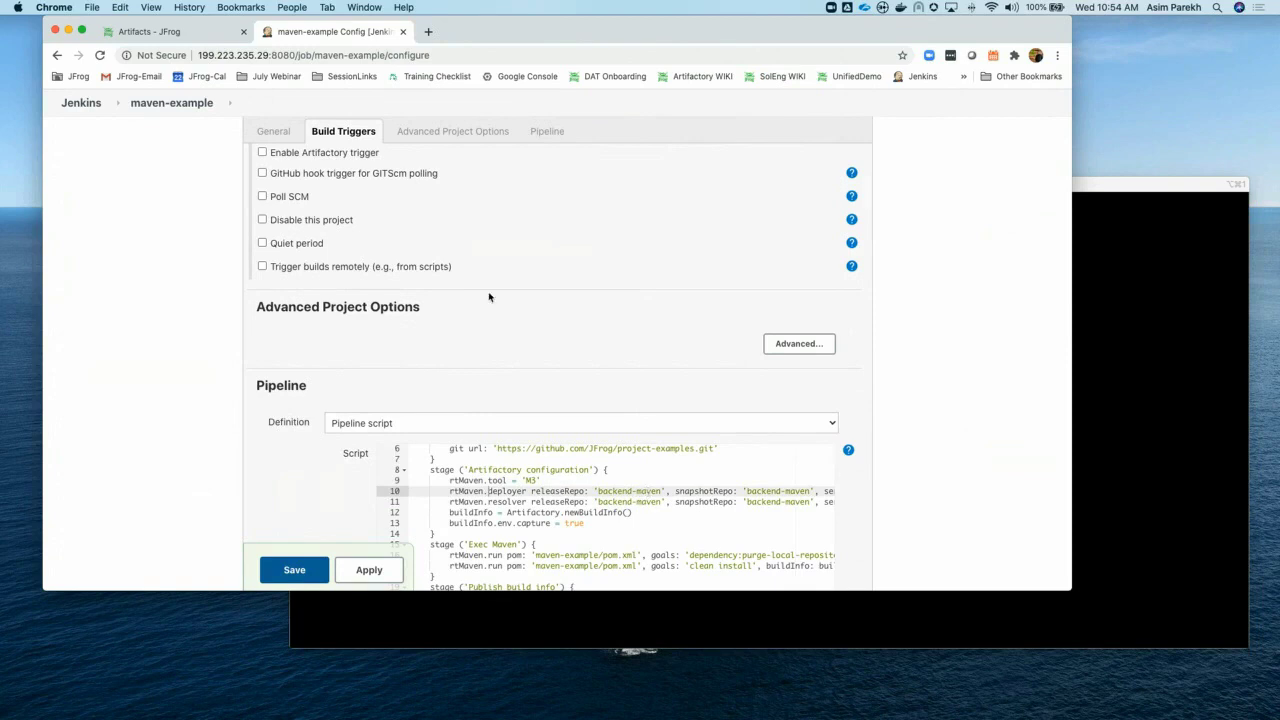
Open the Artifactory Artifacts repository browser in the JFrog tab.
{"action": "left_click", "coordinate": [170, 31]}
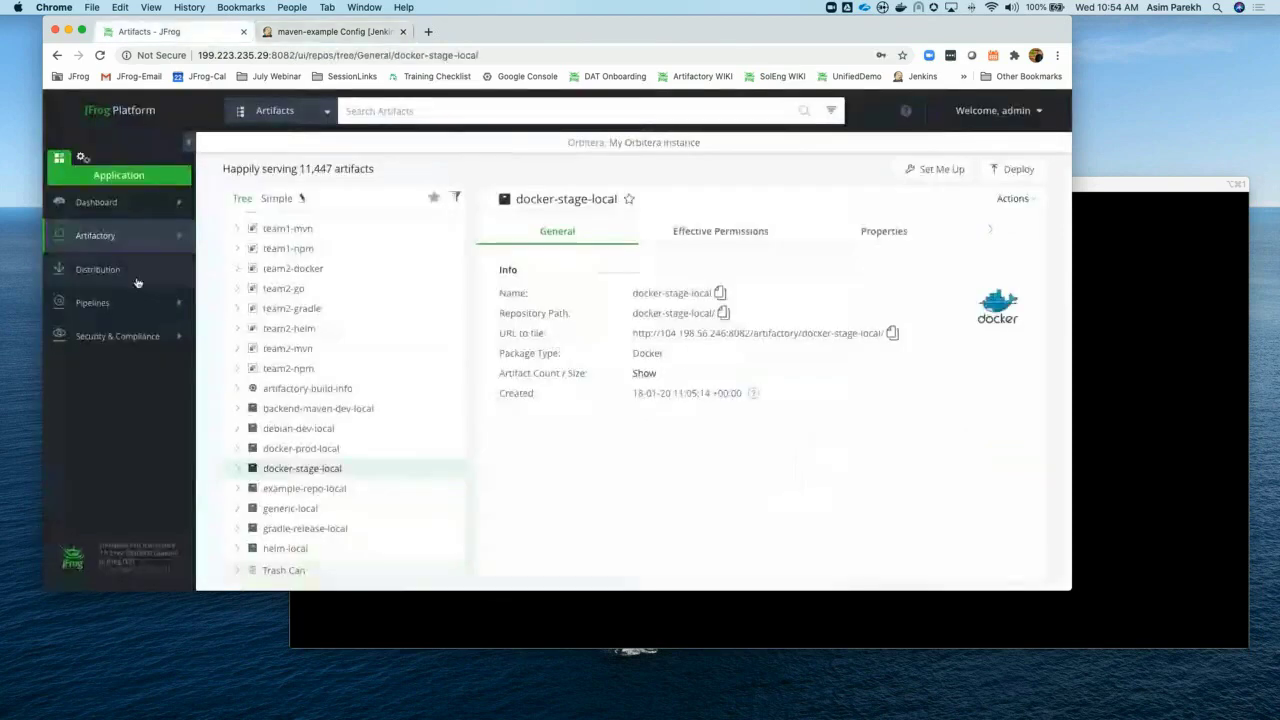
{"action": "left_click", "coordinate": [60, 235]}
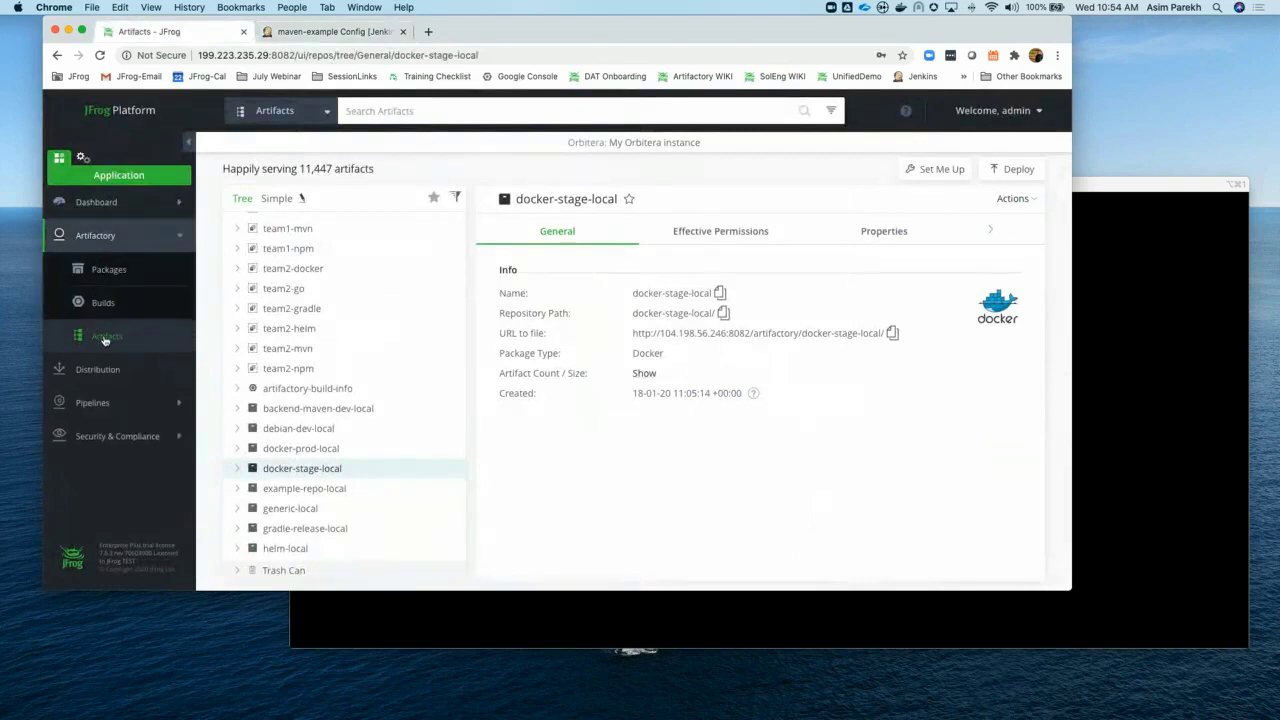
{"action": "left_click", "coordinate": [105, 337]}
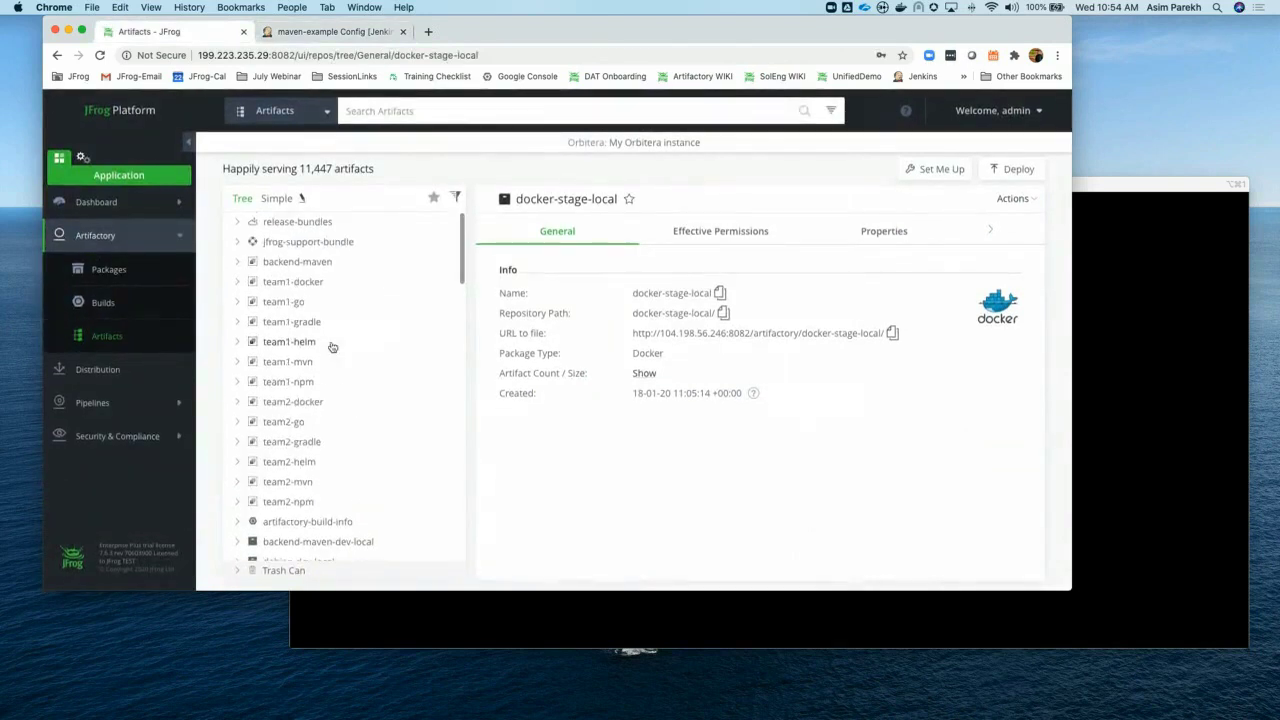
{"action": "scroll", "coordinate": [337, 423], "scroll_direction": "down", "scroll_amount": 1}
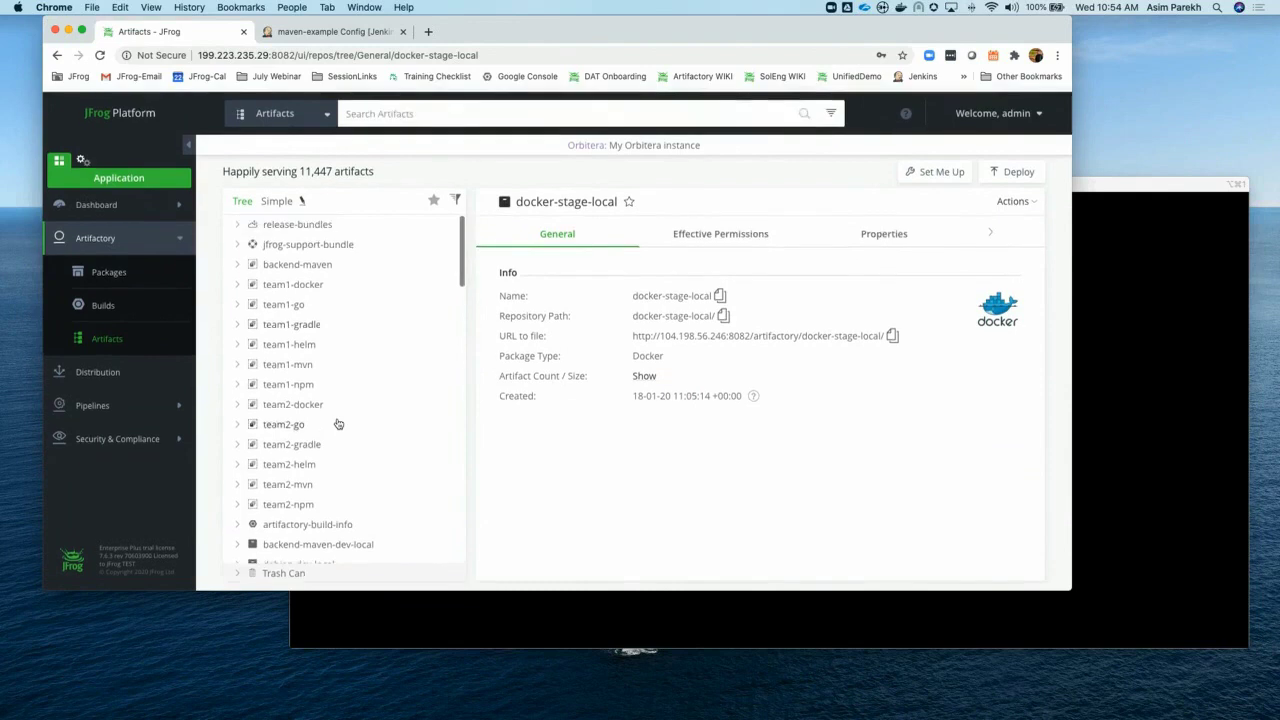
Filter the repository tree to Maven package type and view backend-maven's details.
{"action": "left_click", "coordinate": [455, 197]}
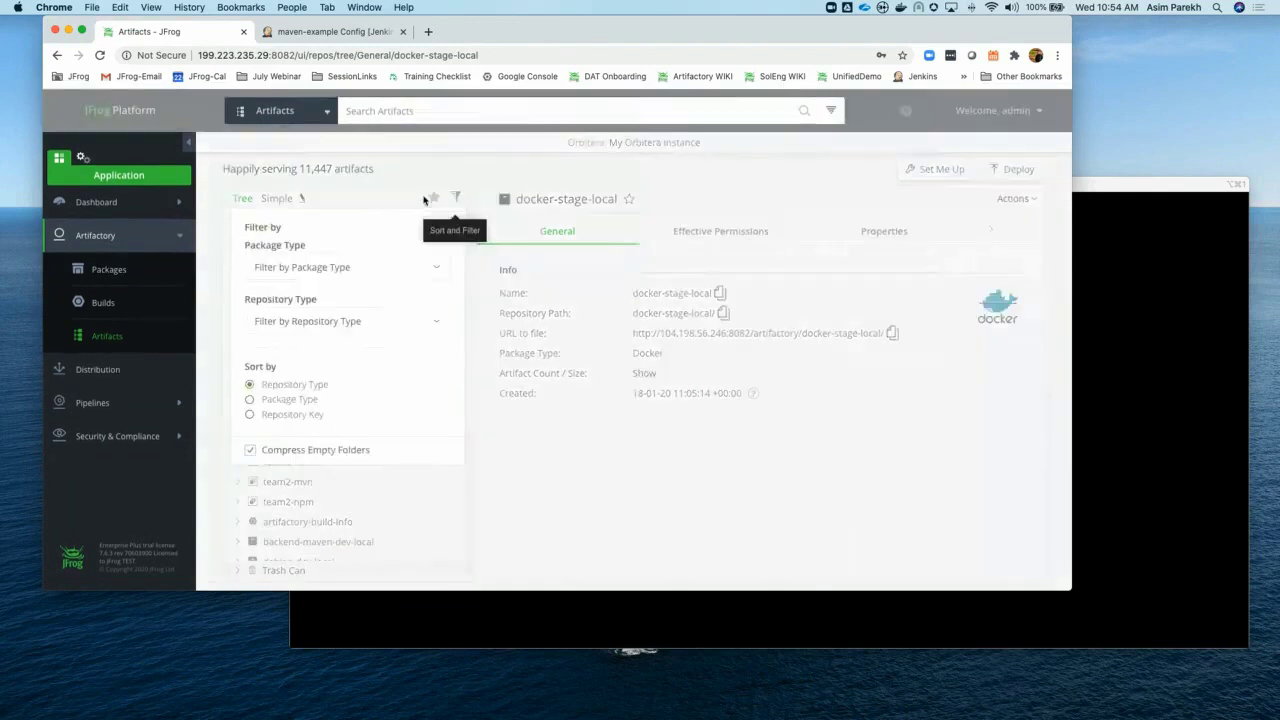
{"action": "left_click", "coordinate": [283, 268]}
{"action": "scroll", "coordinate": [297, 360], "scroll_direction": "down", "scroll_amount": 2}
{"action": "scroll", "coordinate": [297, 362], "scroll_direction": "down", "scroll_amount": 4}
{"action": "scroll", "coordinate": [297, 362], "scroll_direction": "up", "scroll_amount": 2}
{"action": "scroll", "coordinate": [297, 362], "scroll_direction": "down", "scroll_amount": 6}
{"action": "left_click", "coordinate": [259, 337]}
{"action": "left_click", "coordinate": [415, 535]}
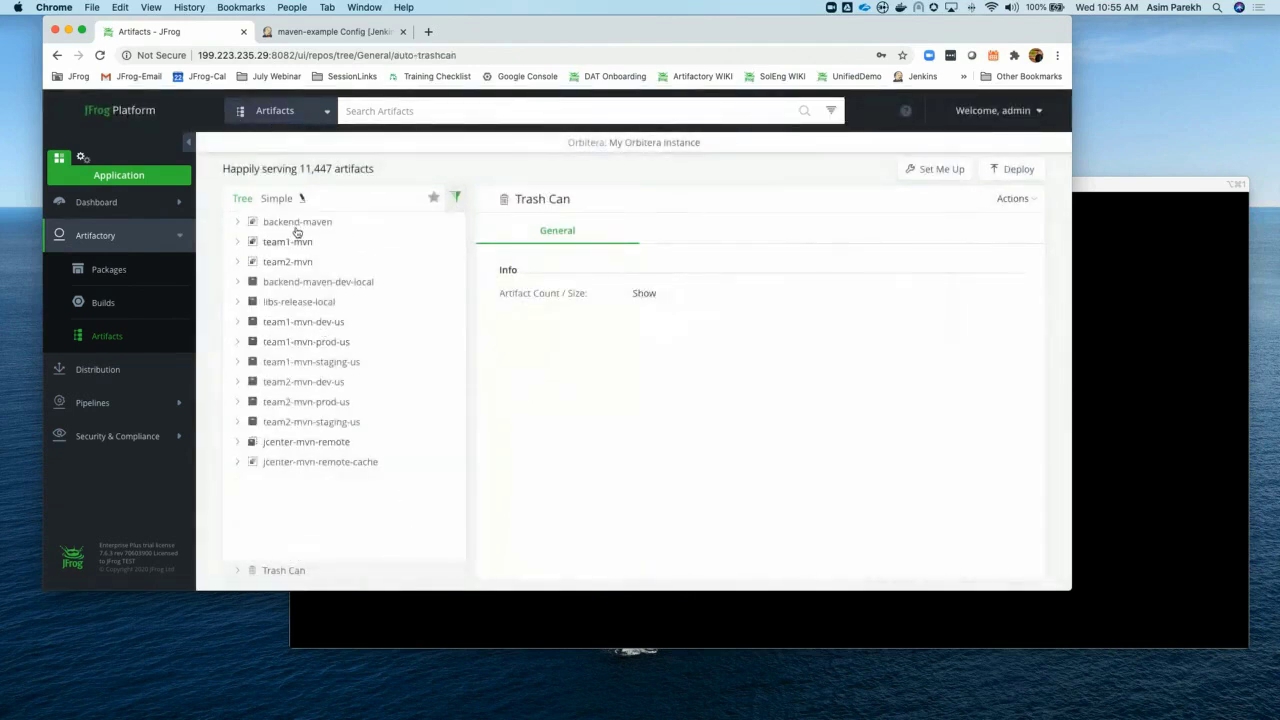
{"action": "left_click", "coordinate": [296, 226]}
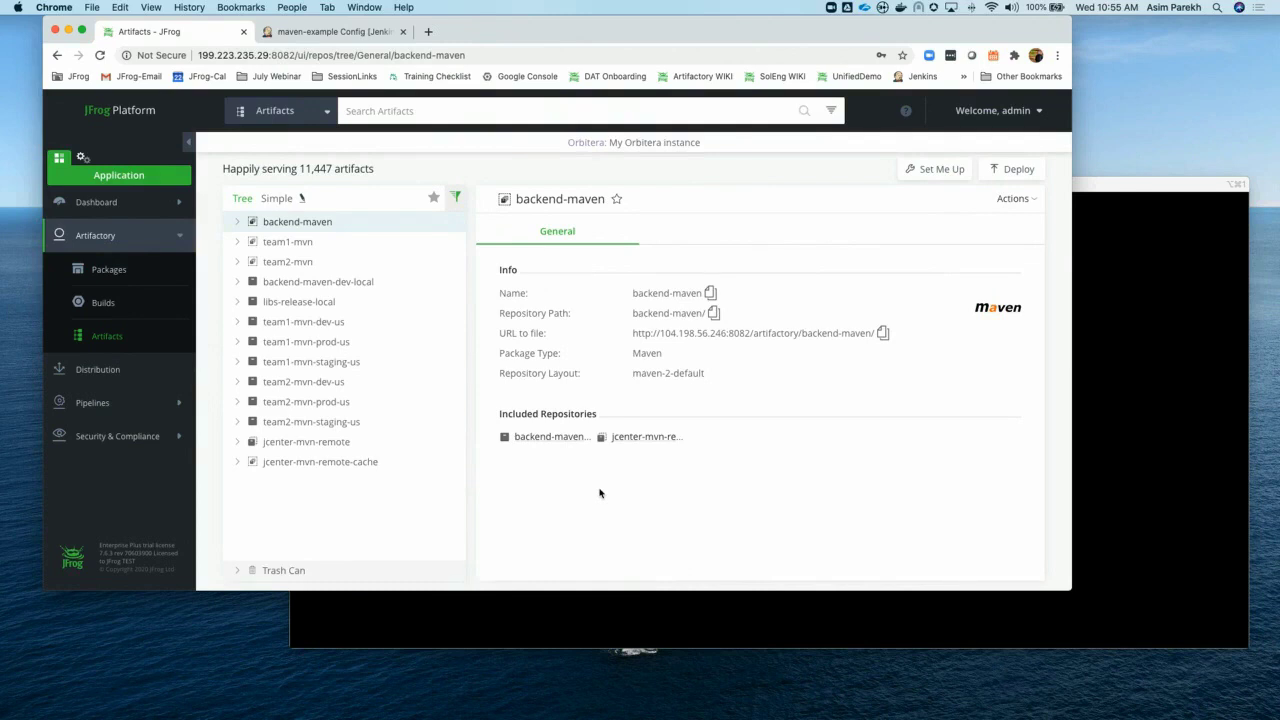
Review the script's env capture, Maven clean install run and publishBuildInfo lines.
{"action": "left_click", "coordinate": [320, 32]}
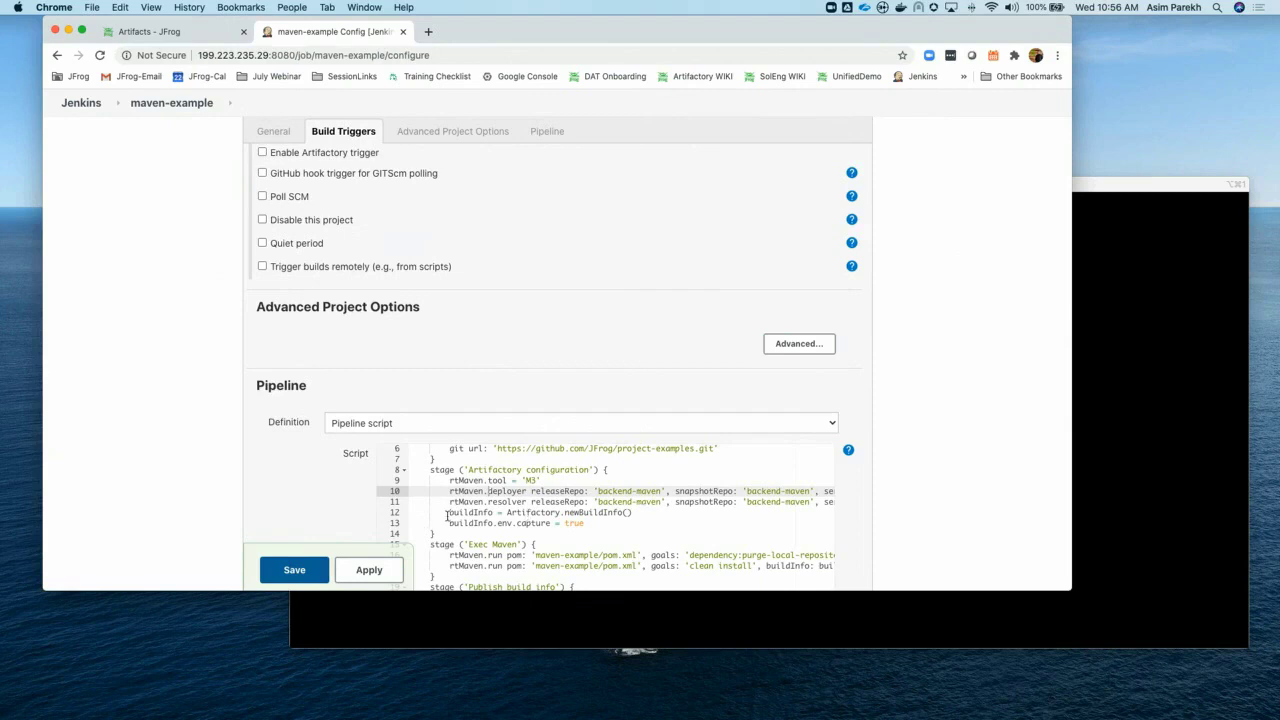
{"action": "key", "text": "Down"}
{"action": "key", "text": "Down"}
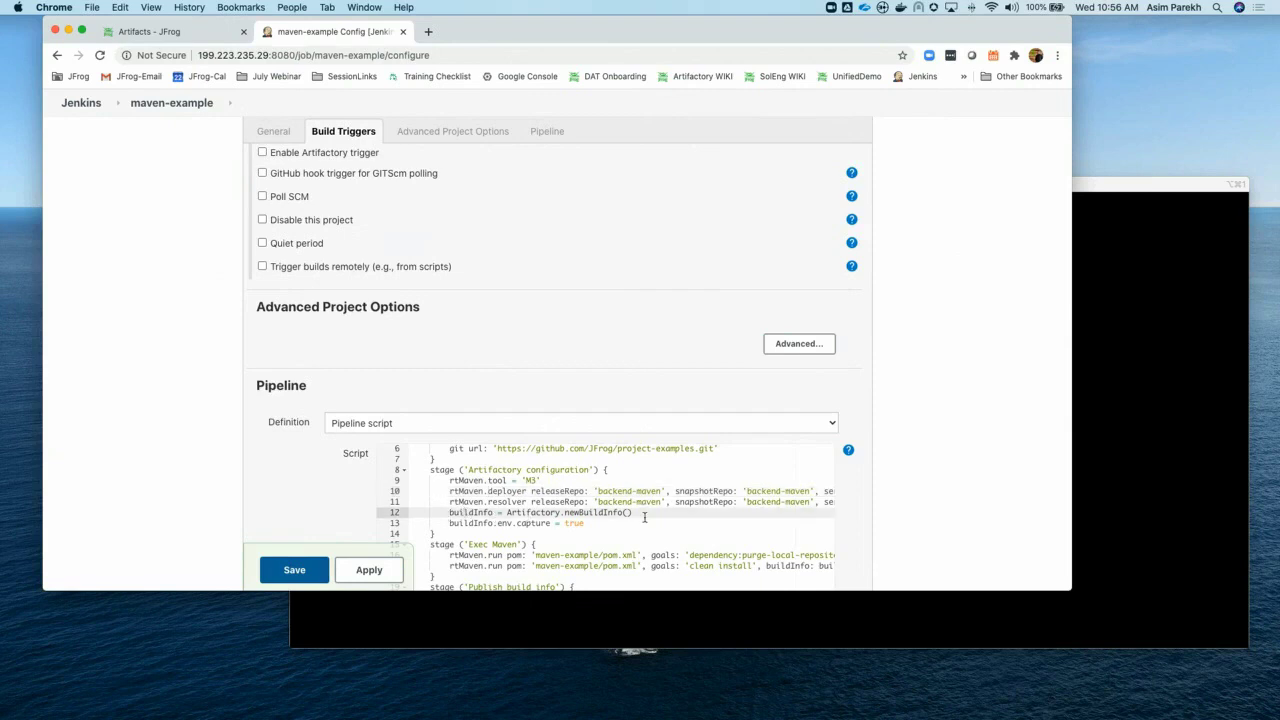
{"action": "scroll", "coordinate": [645, 517], "scroll_direction": "down", "scroll_amount": 1}
{"action": "left_click", "coordinate": [588, 505]}
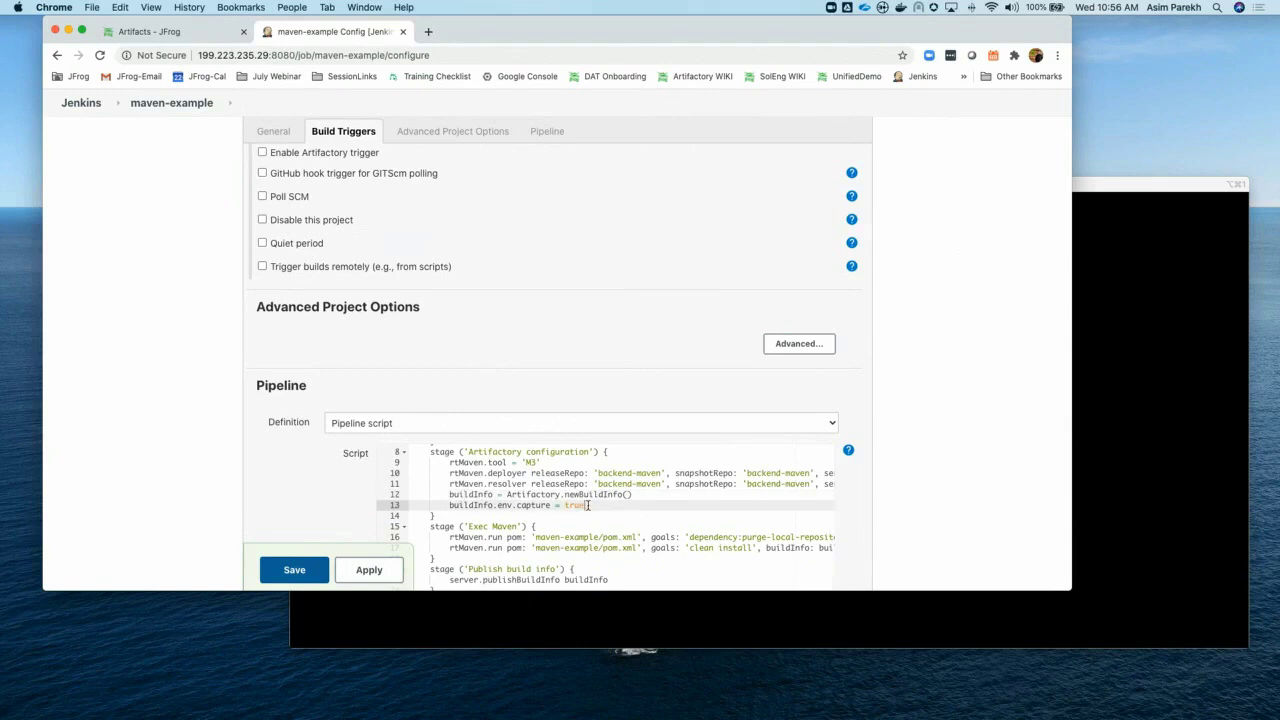
{"action": "left_click", "coordinate": [463, 537]}
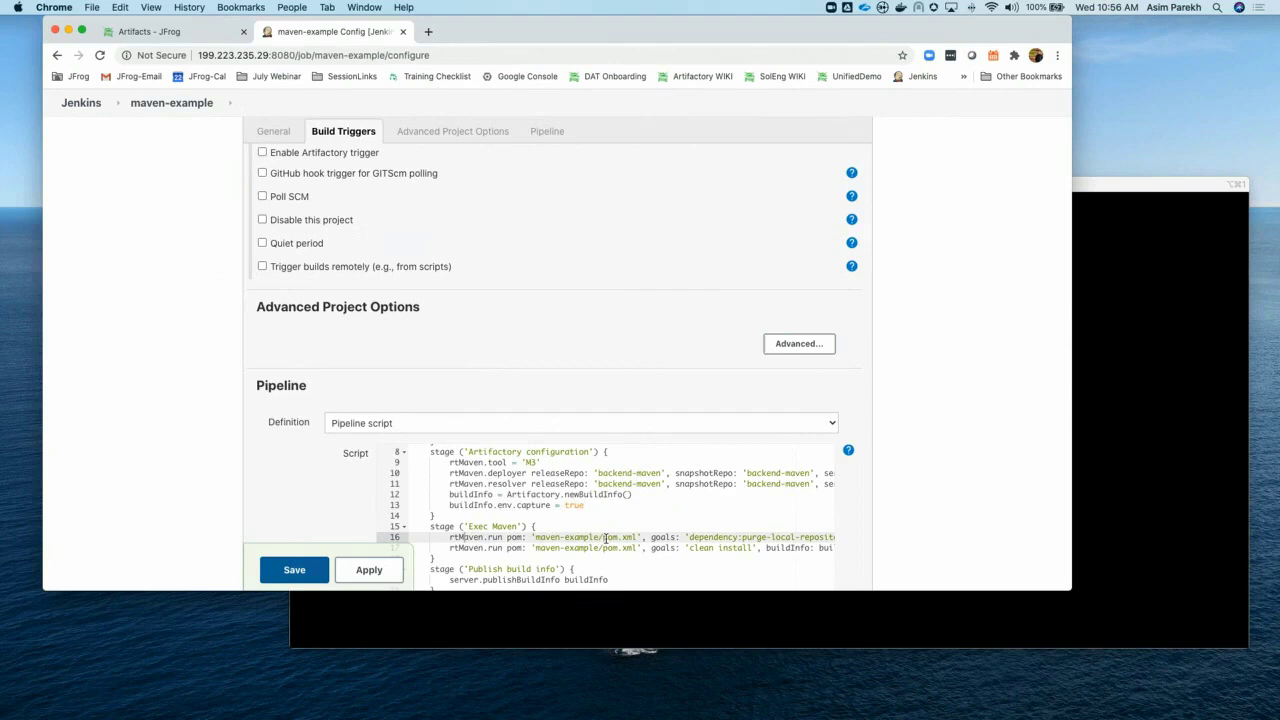
{"action": "key", "text": "Down"}
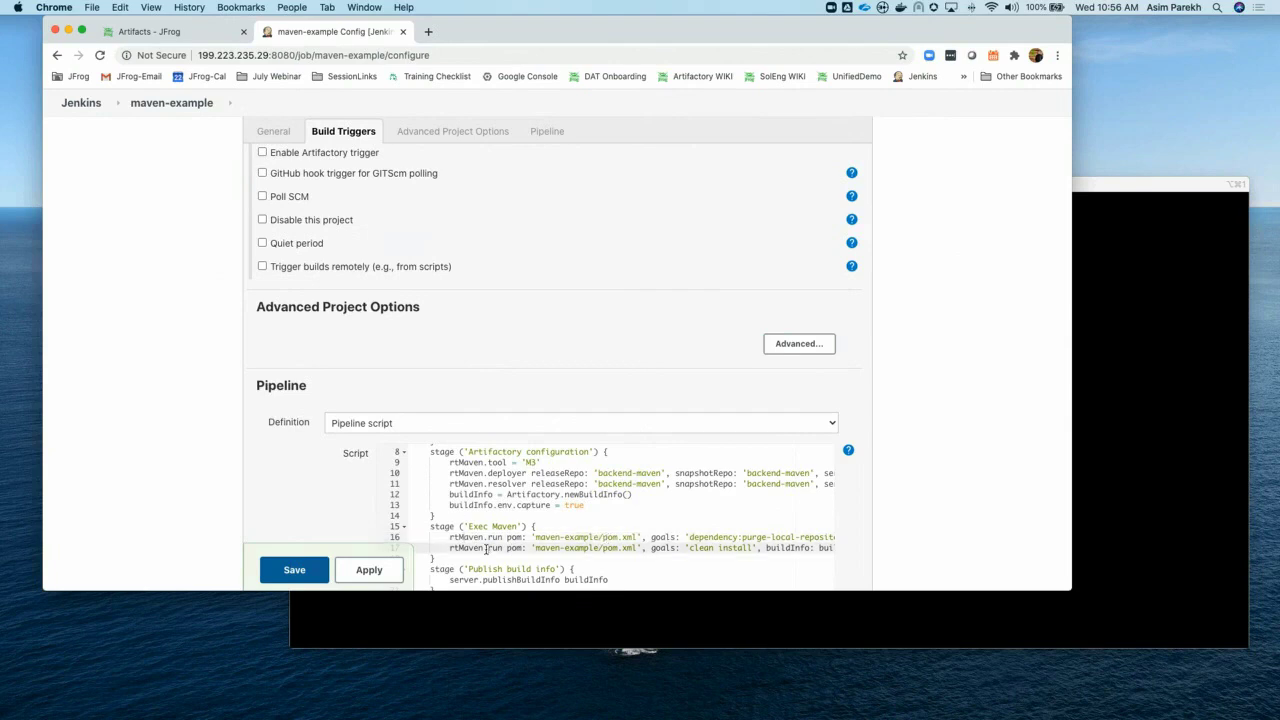
{"action": "scroll", "coordinate": [634, 573], "scroll_direction": "down", "scroll_amount": 1}
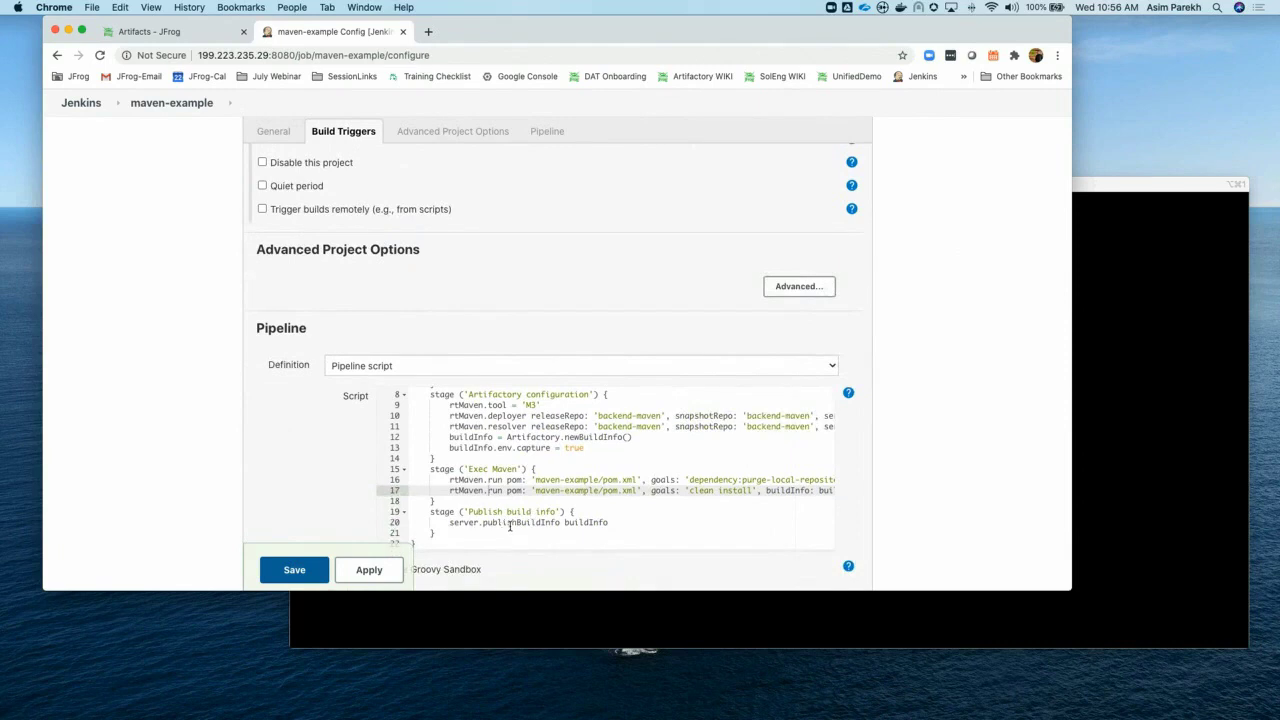
{"action": "left_click", "coordinate": [629, 526]}
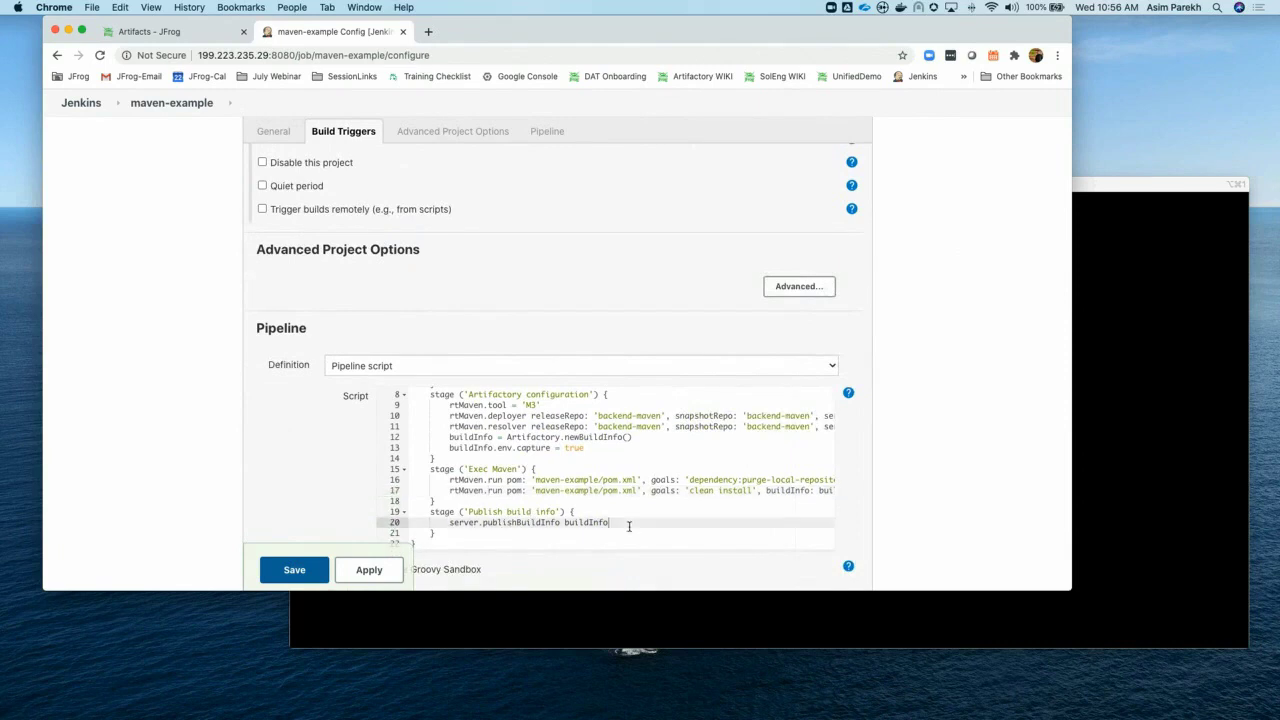
{"action": "scroll", "coordinate": [629, 527], "scroll_direction": "up", "scroll_amount": 2}
{"action": "scroll", "coordinate": [629, 480], "scroll_direction": "up", "scroll_amount": 2}
{"action": "scroll", "coordinate": [486, 263], "scroll_direction": "up", "scroll_amount": 10}
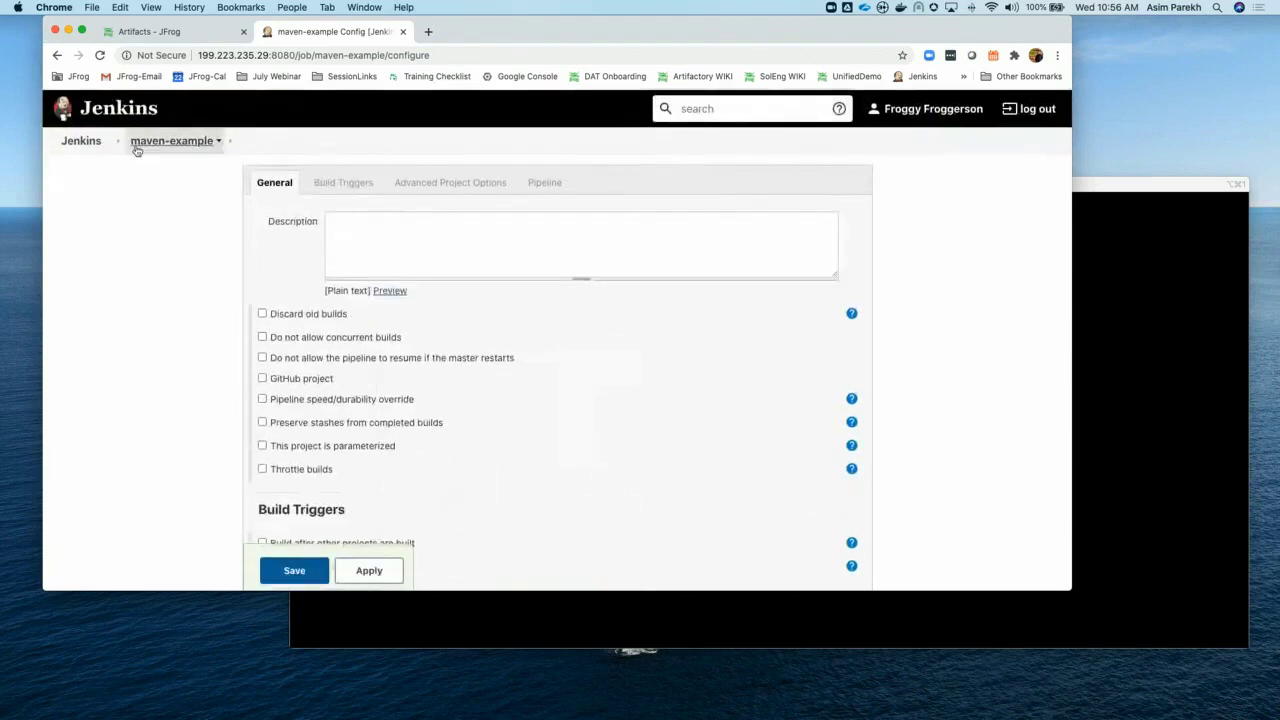
Trigger Build Now for maven-example and view build #9's console output.
{"action": "left_click", "coordinate": [155, 145]}
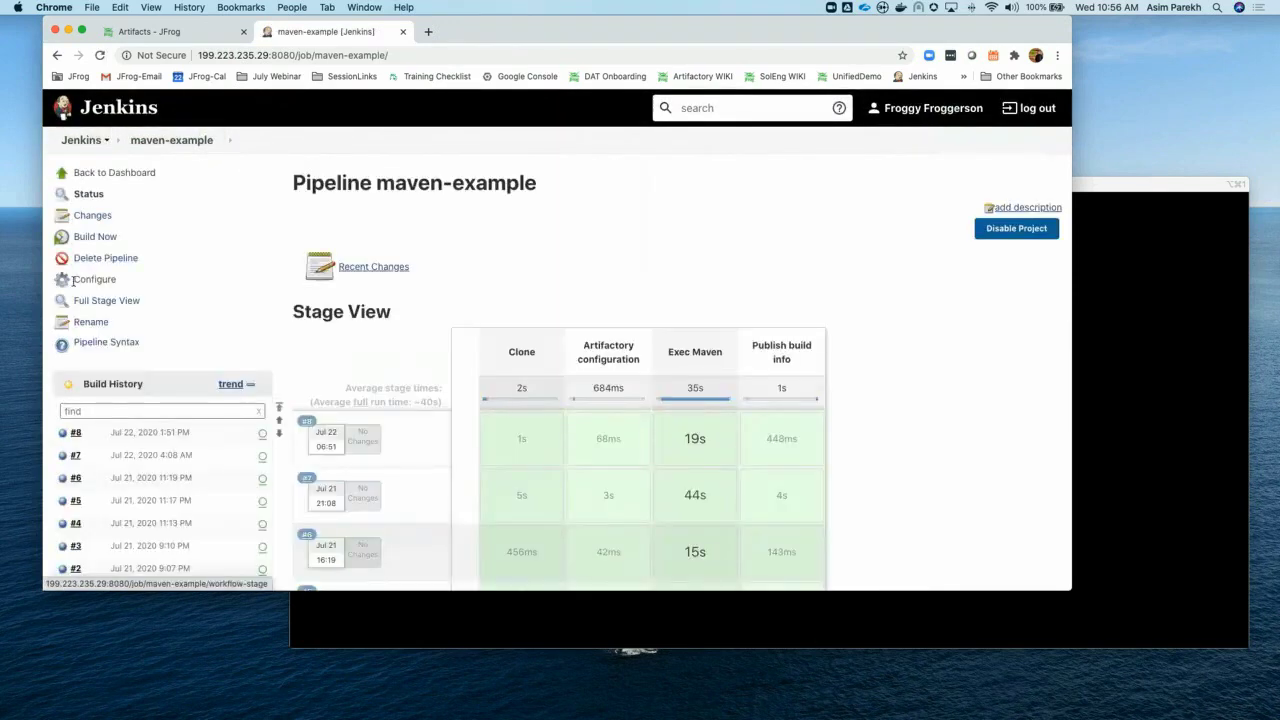
{"action": "left_click", "coordinate": [96, 238]}
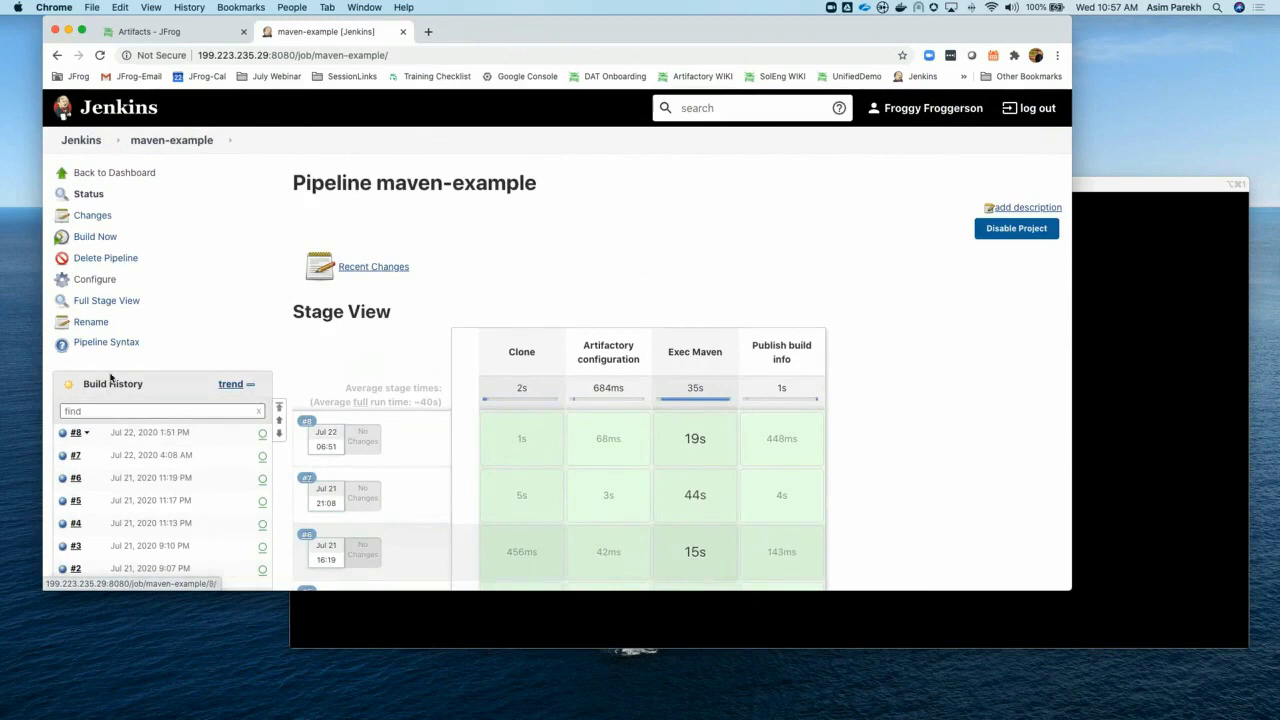
{"action": "left_click", "coordinate": [94, 238]}
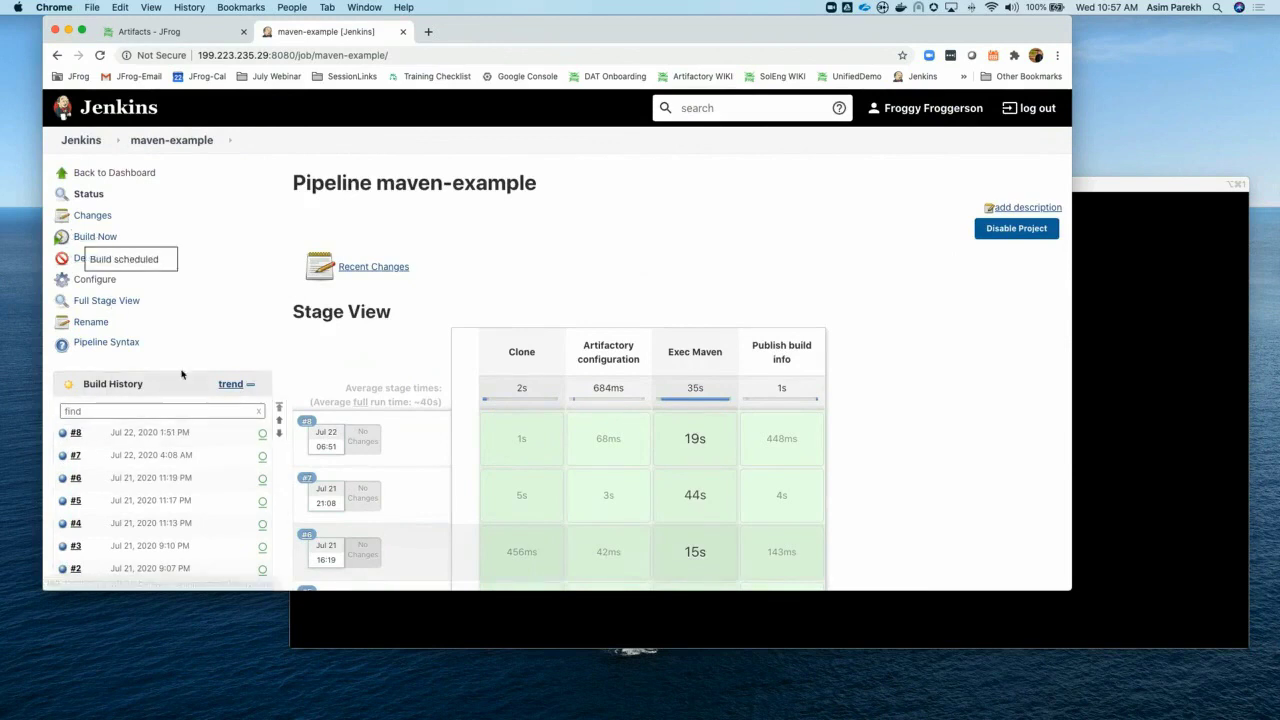
{"action": "left_click", "coordinate": [87, 433]}
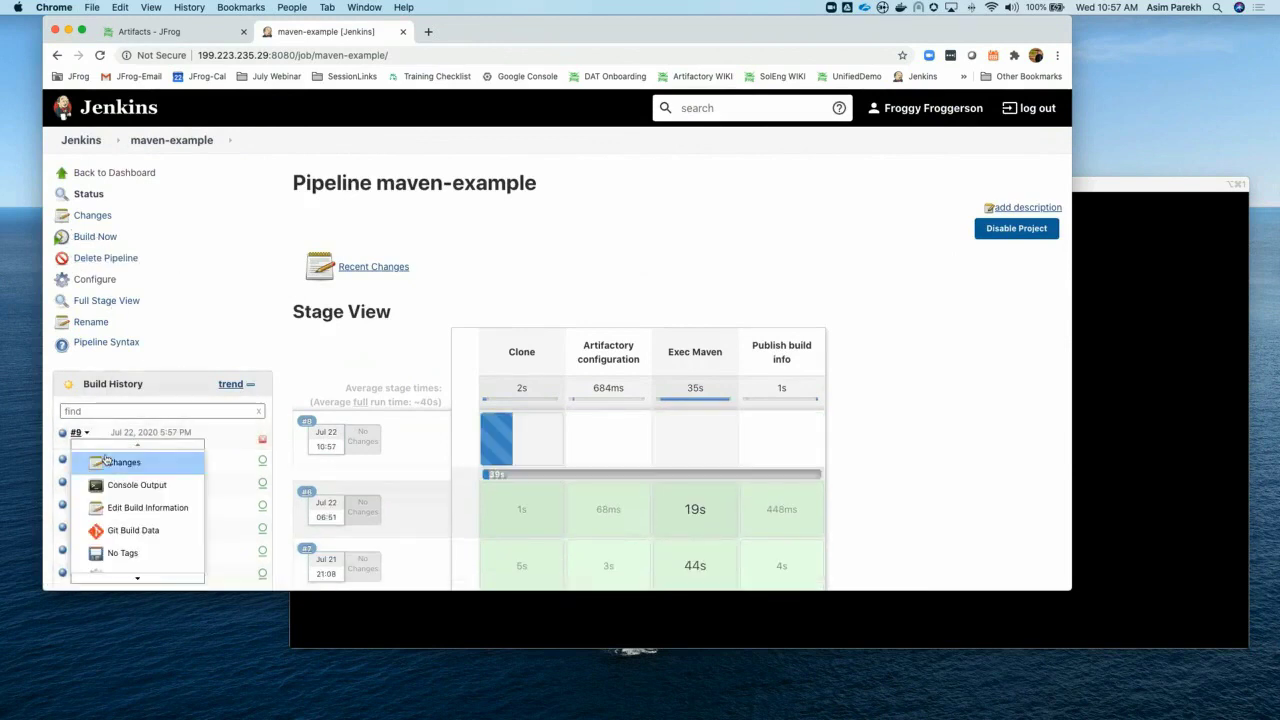
{"action": "left_click", "coordinate": [137, 485]}
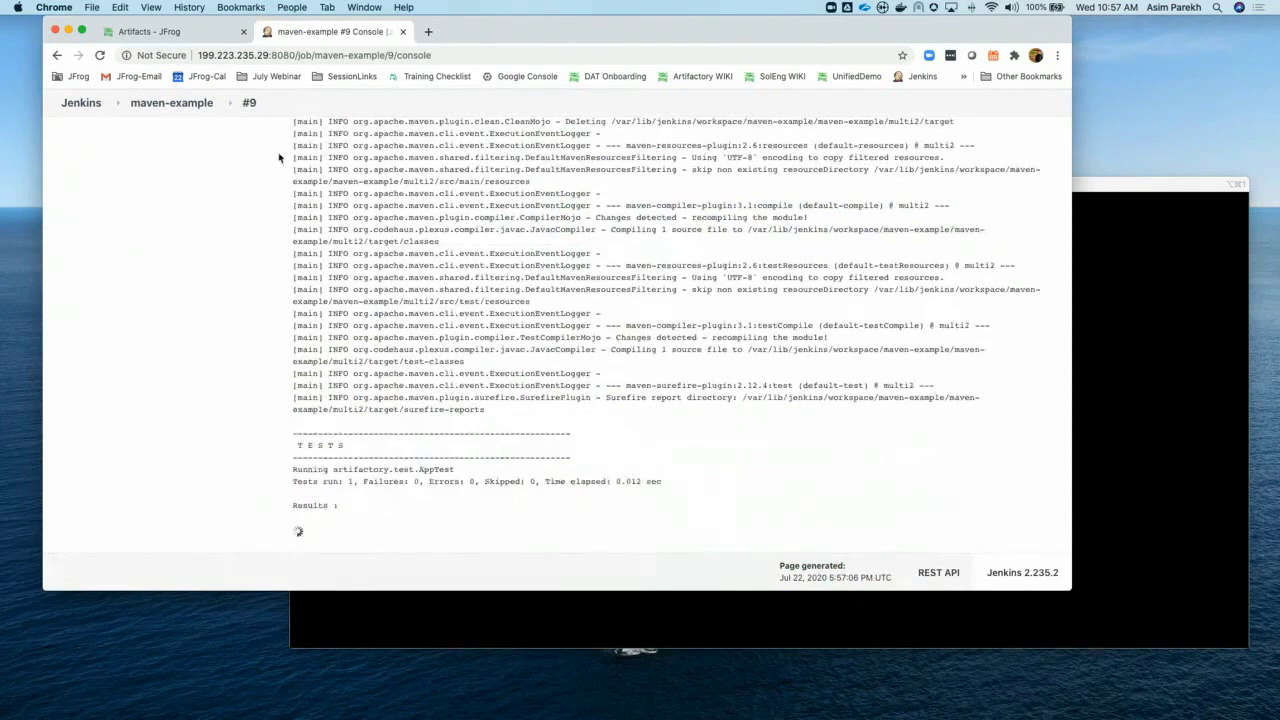
Open JFrog's Artifactory Builds list and confirm maven-example build 9 is recorded.
{"action": "left_click", "coordinate": [197, 37]}
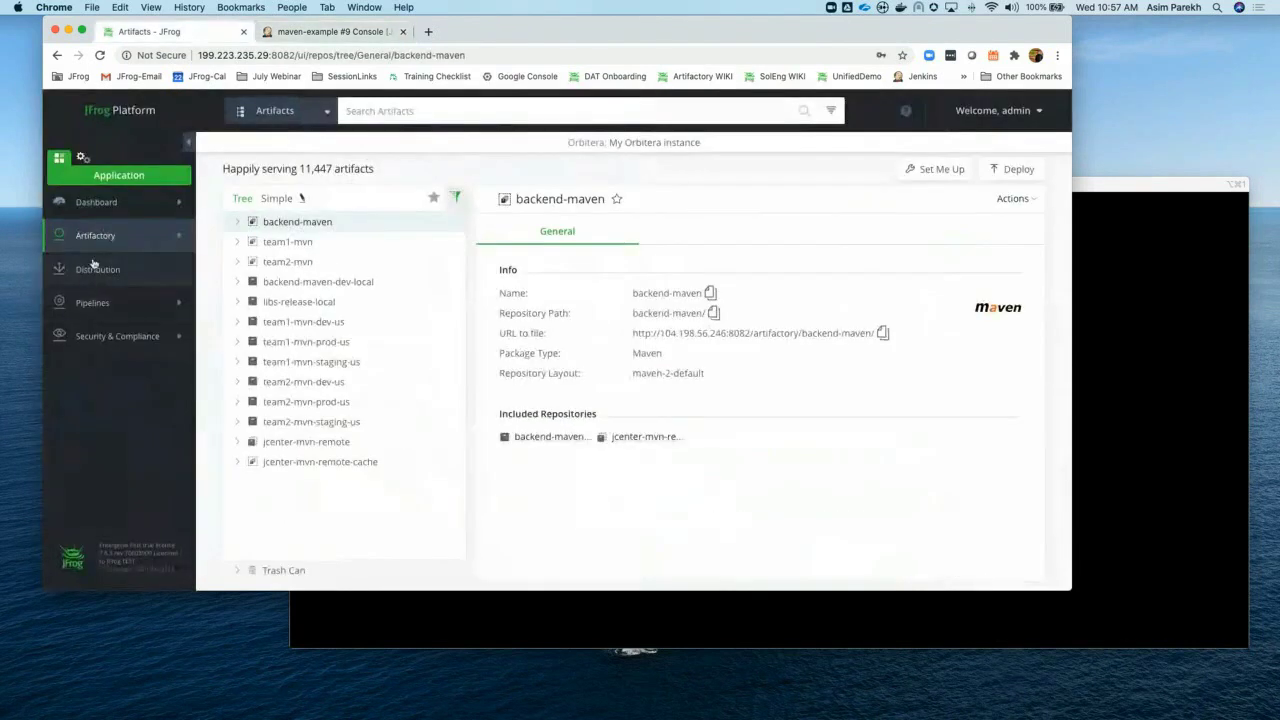
{"action": "left_click", "coordinate": [104, 299]}
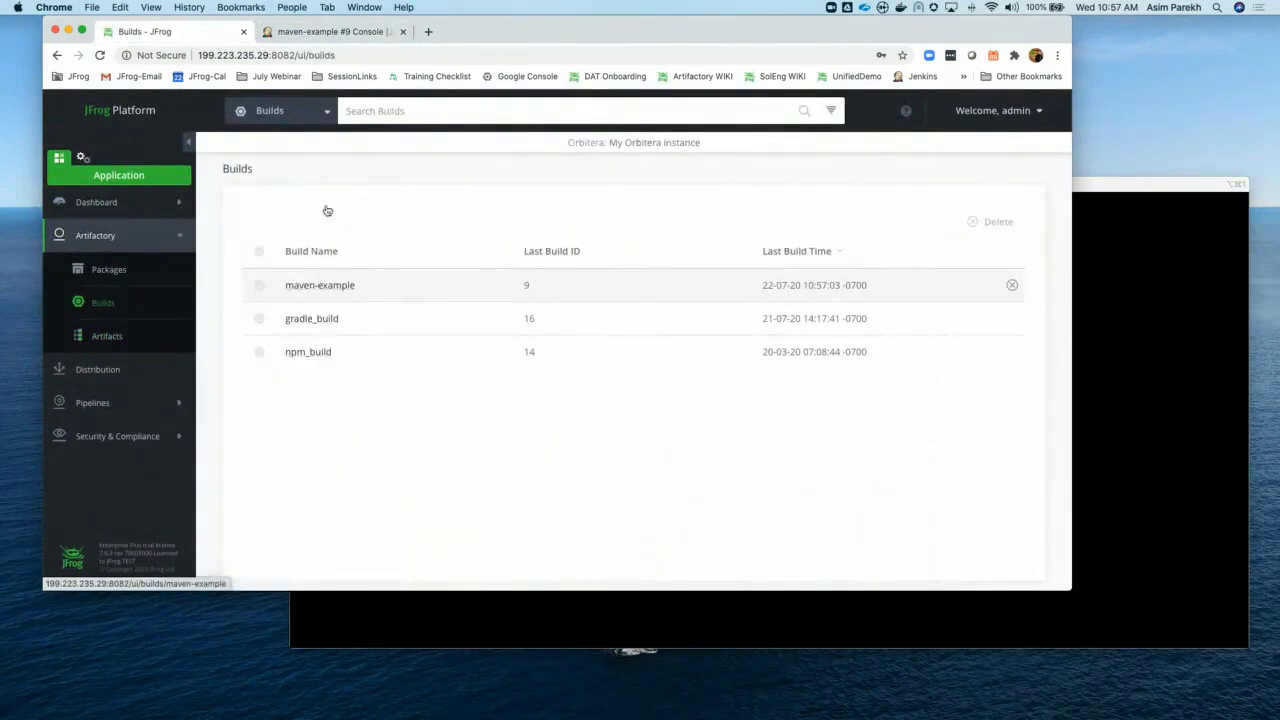
{"action": "left_click", "coordinate": [330, 31]}
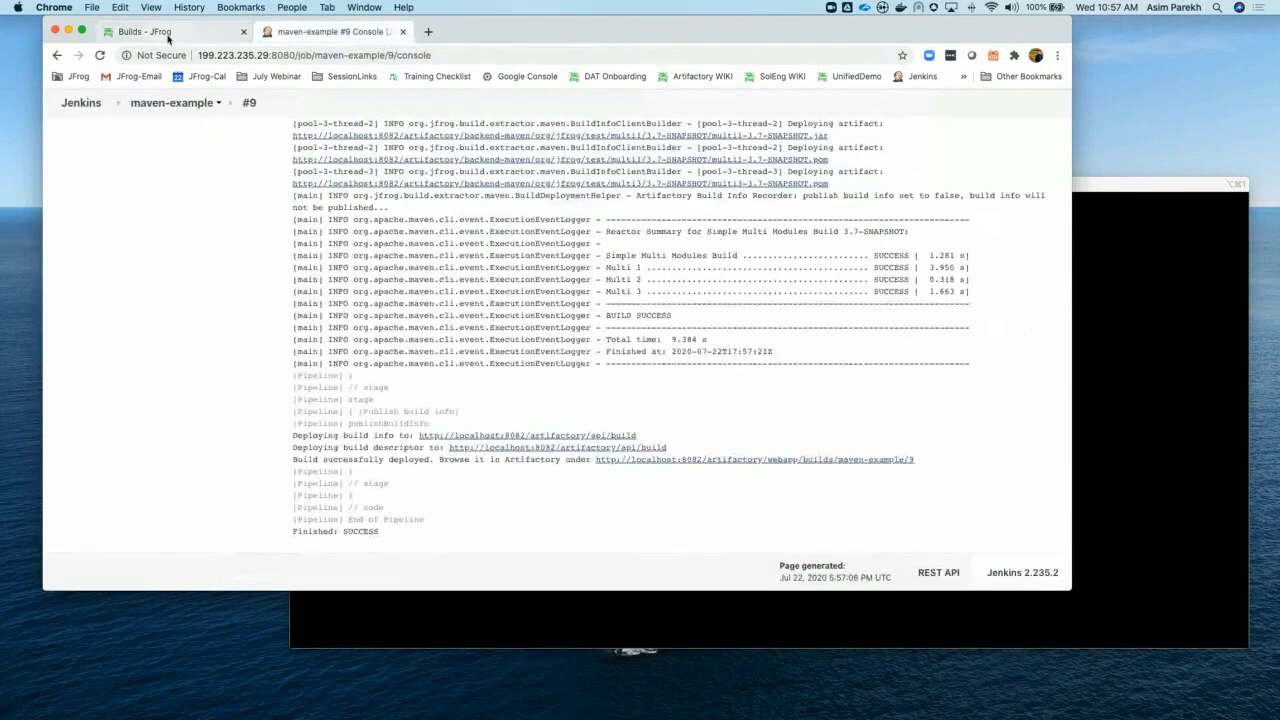
{"action": "left_click", "coordinate": [145, 31]}
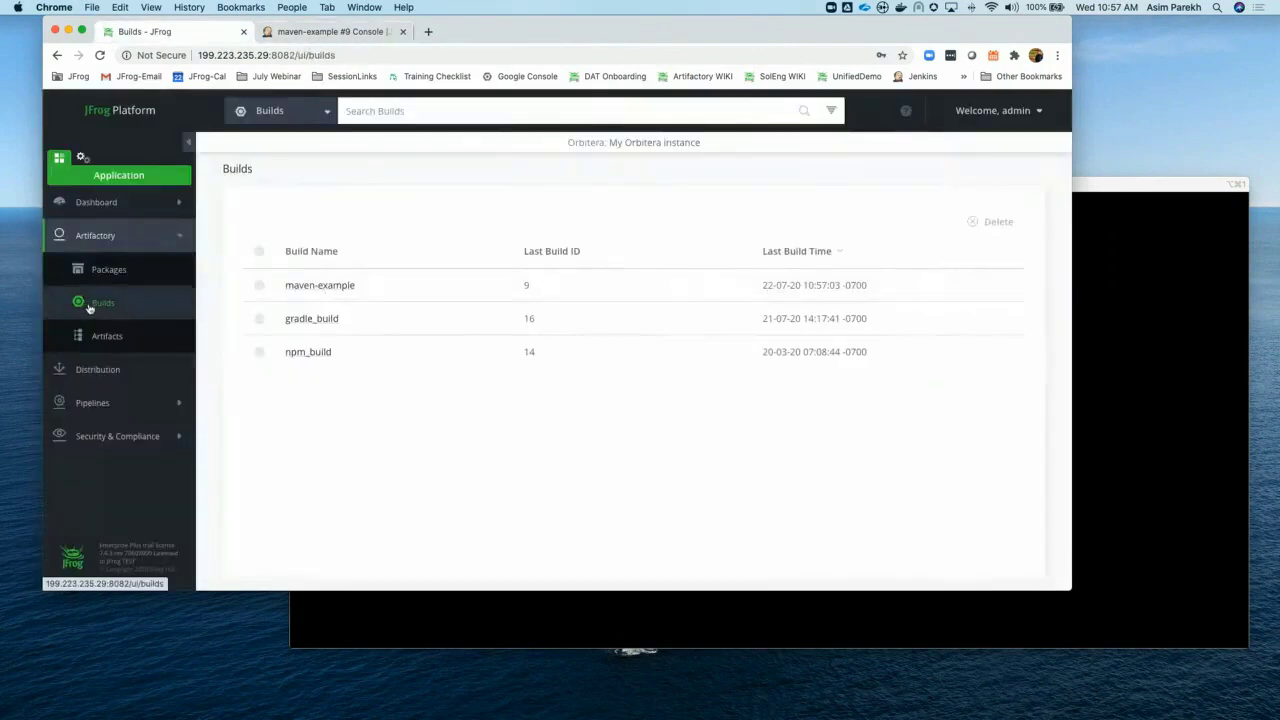
{"action": "left_click", "coordinate": [112, 275]}
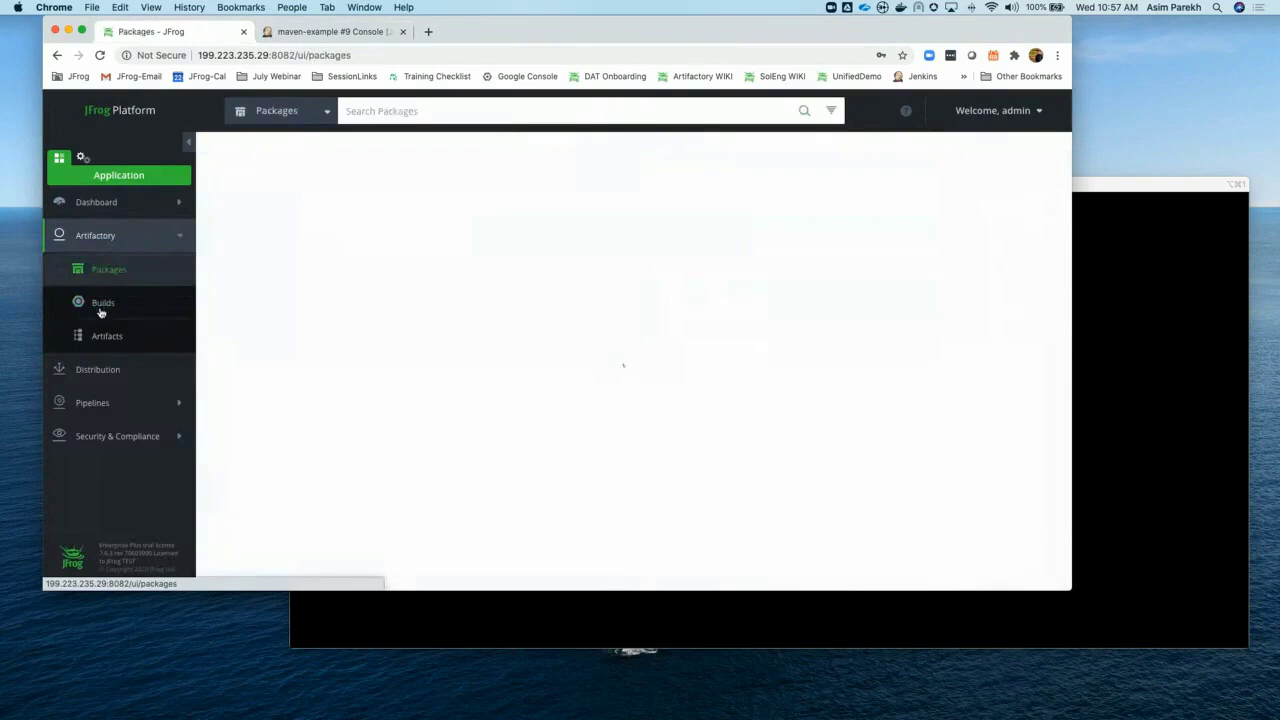
{"action": "left_click", "coordinate": [101, 304]}
Open maven-example build 9, inspect multi1's artifacts and dependencies, then its Environment variables.
{"action": "left_click", "coordinate": [320, 287]}
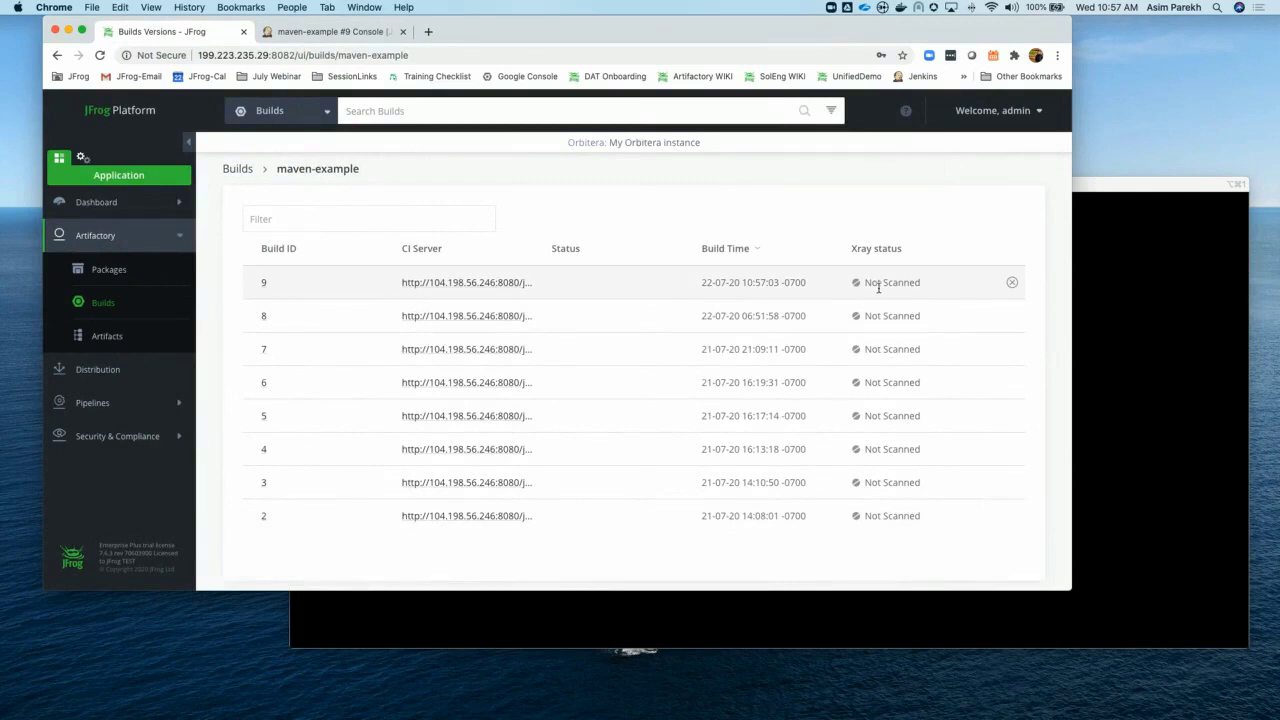
{"action": "left_click", "coordinate": [265, 285]}
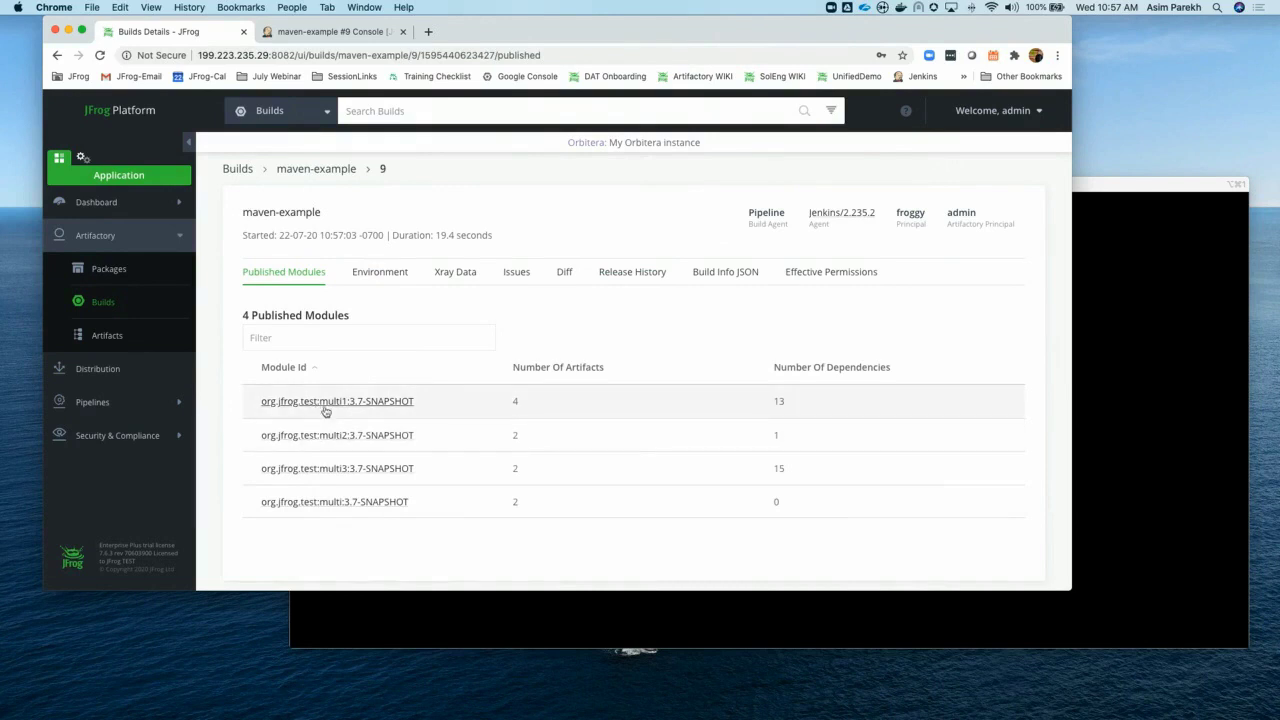
{"action": "left_click", "coordinate": [326, 405]}
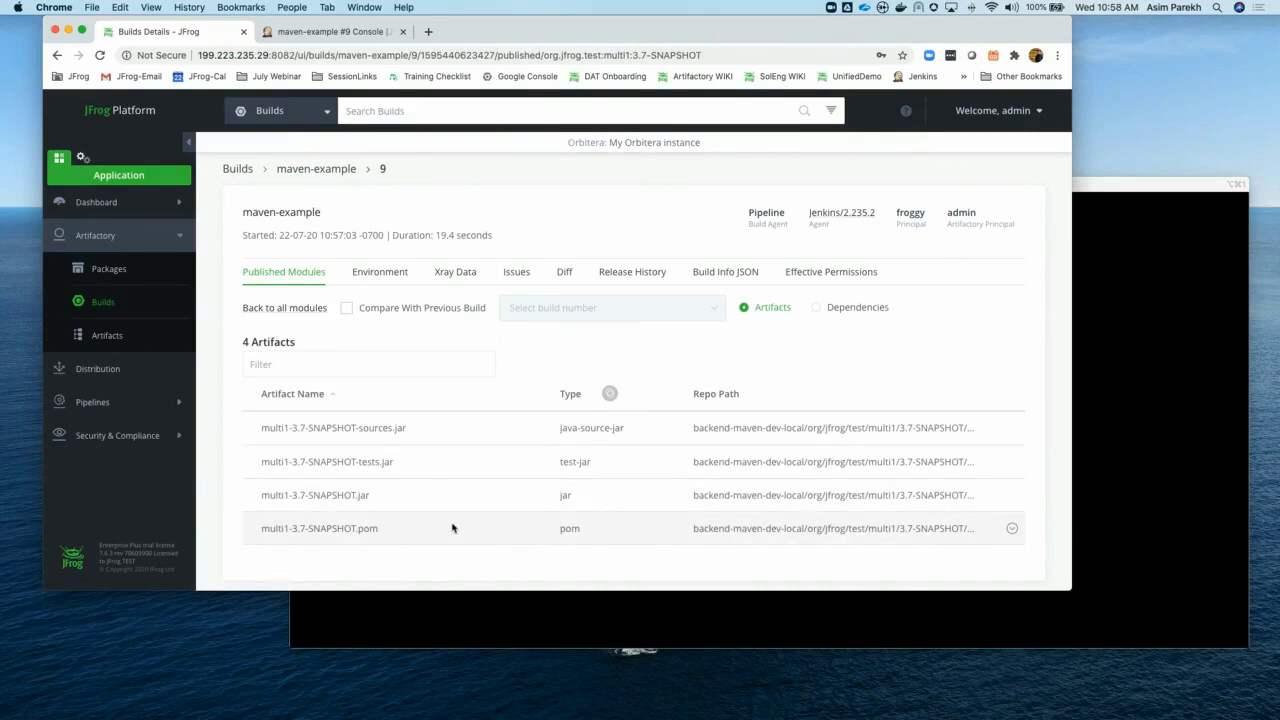
{"action": "left_click", "coordinate": [816, 308]}
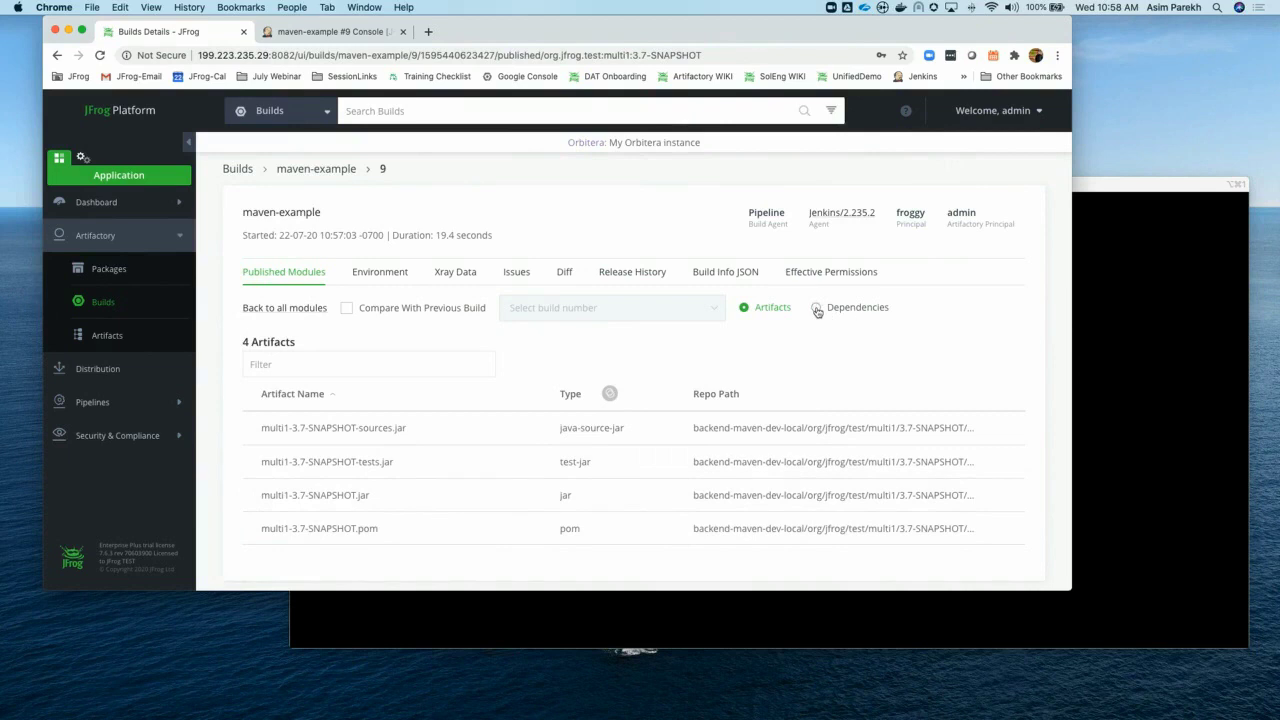
{"action": "left_click", "coordinate": [372, 273]}
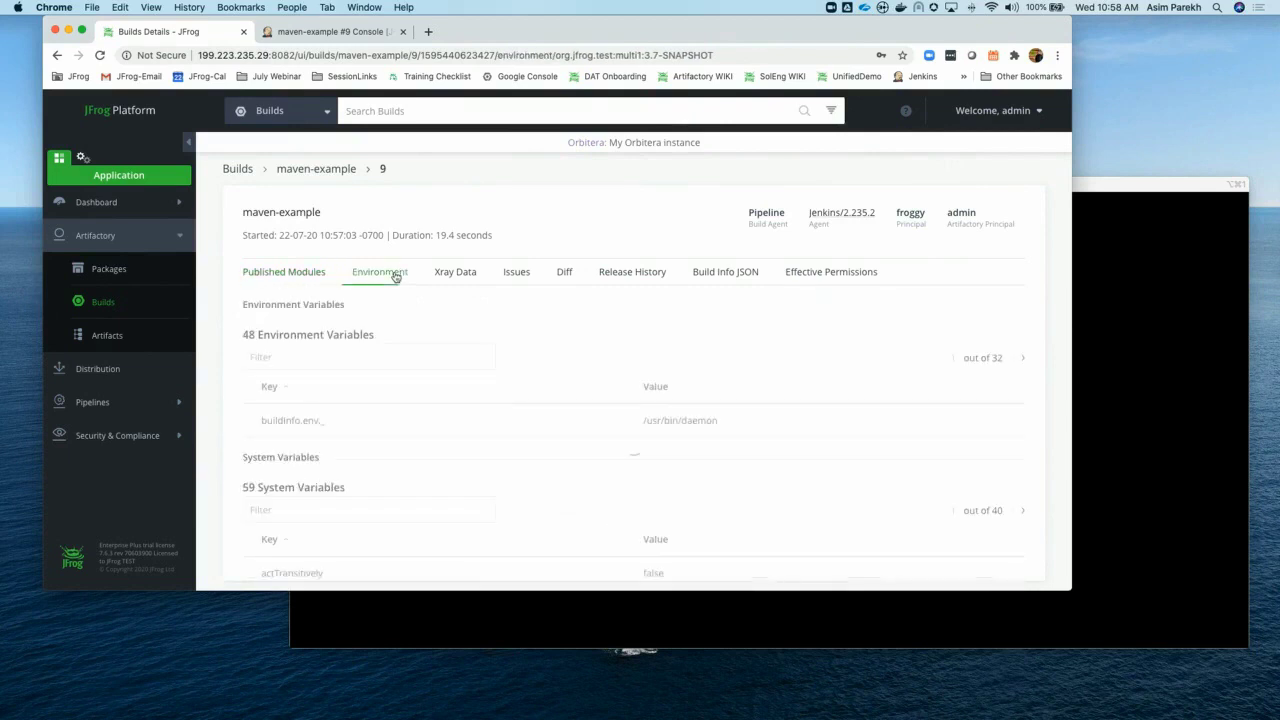
Check maven-example build 9's Xray data and issues, then bring up its Diff view.
{"action": "scroll", "coordinate": [494, 467], "scroll_direction": "down", "scroll_amount": 2}
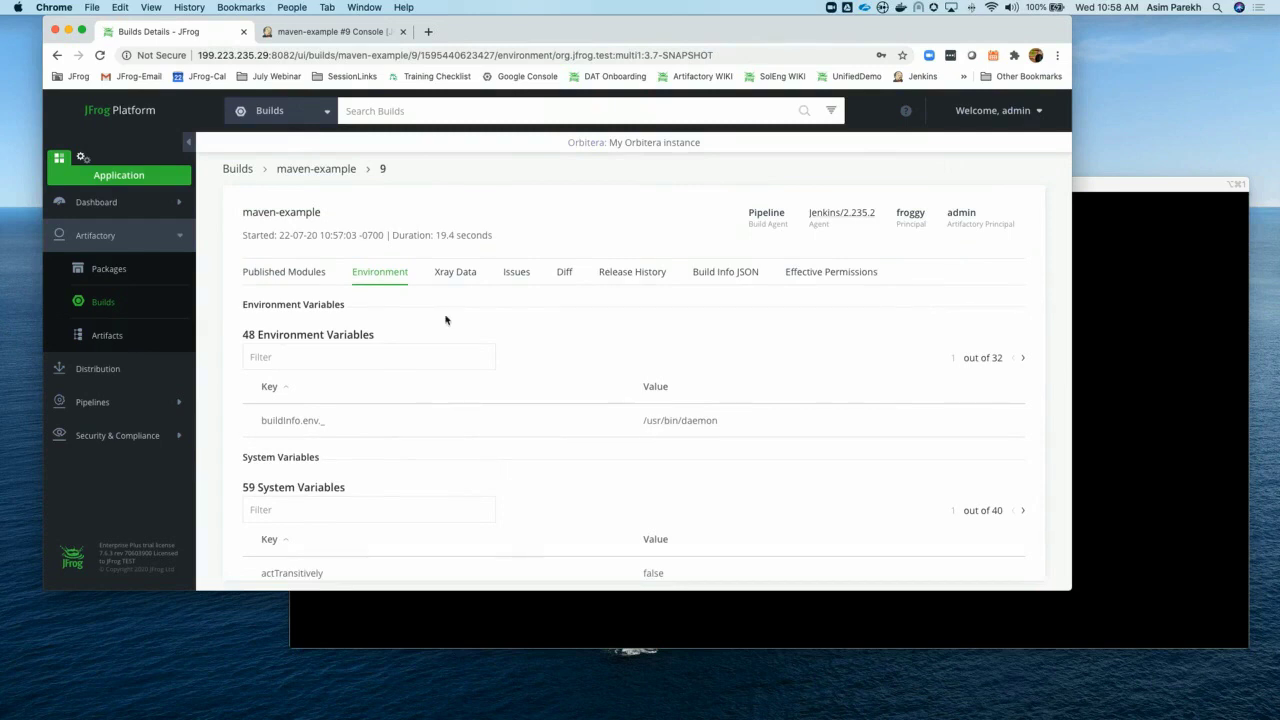
{"action": "left_click_drag", "start_coordinate": [446, 321], "coordinate": [455, 282]}
{"action": "left_click", "coordinate": [442, 276]}
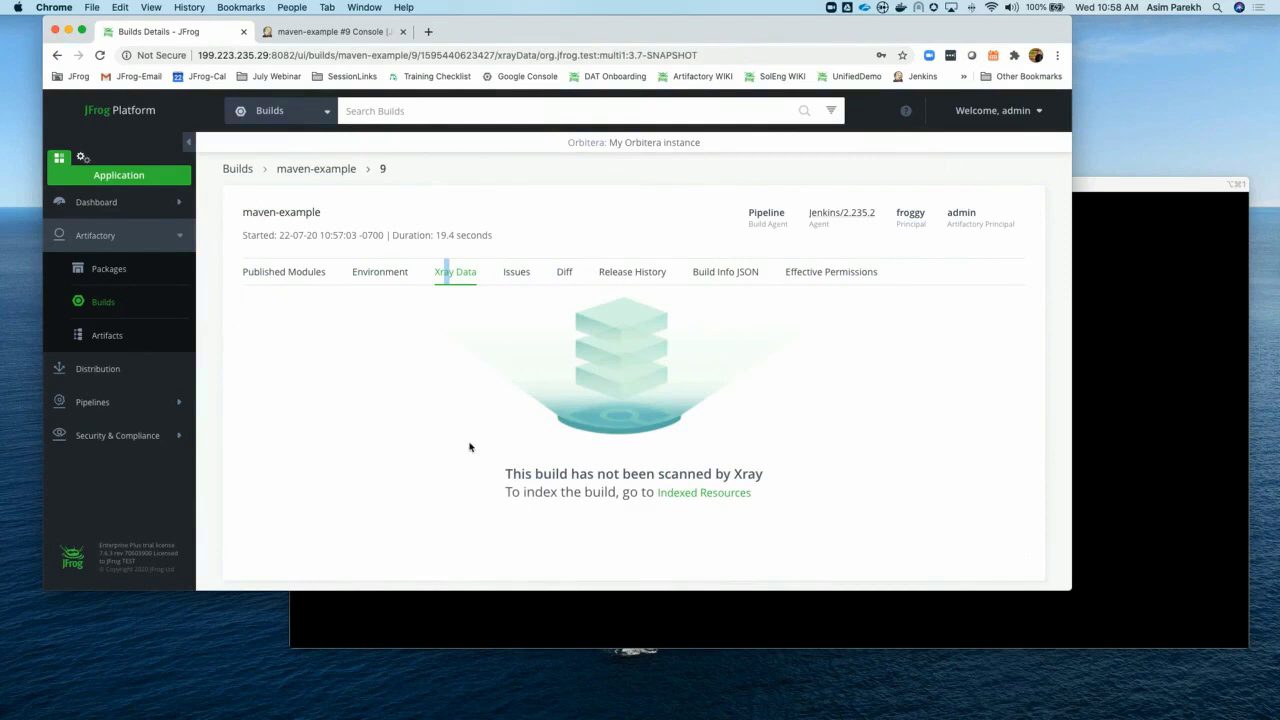
{"action": "left_click", "coordinate": [516, 274]}
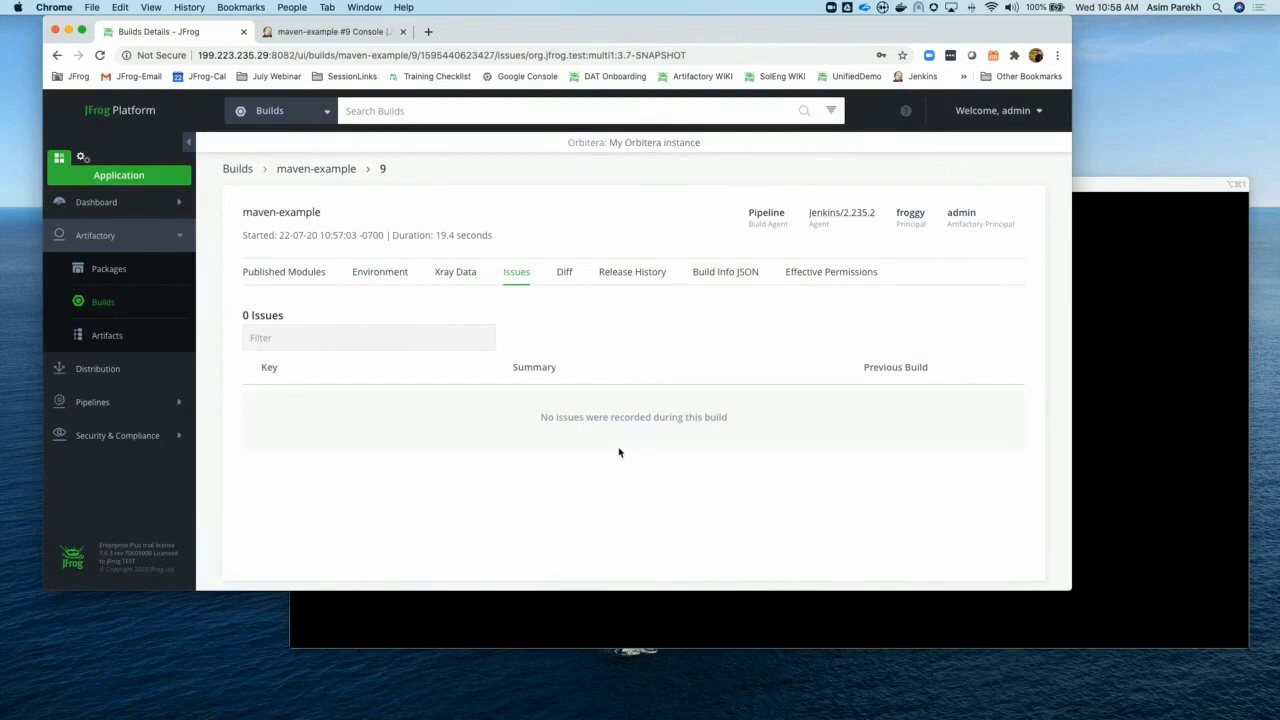
{"action": "left_click", "coordinate": [569, 285]}
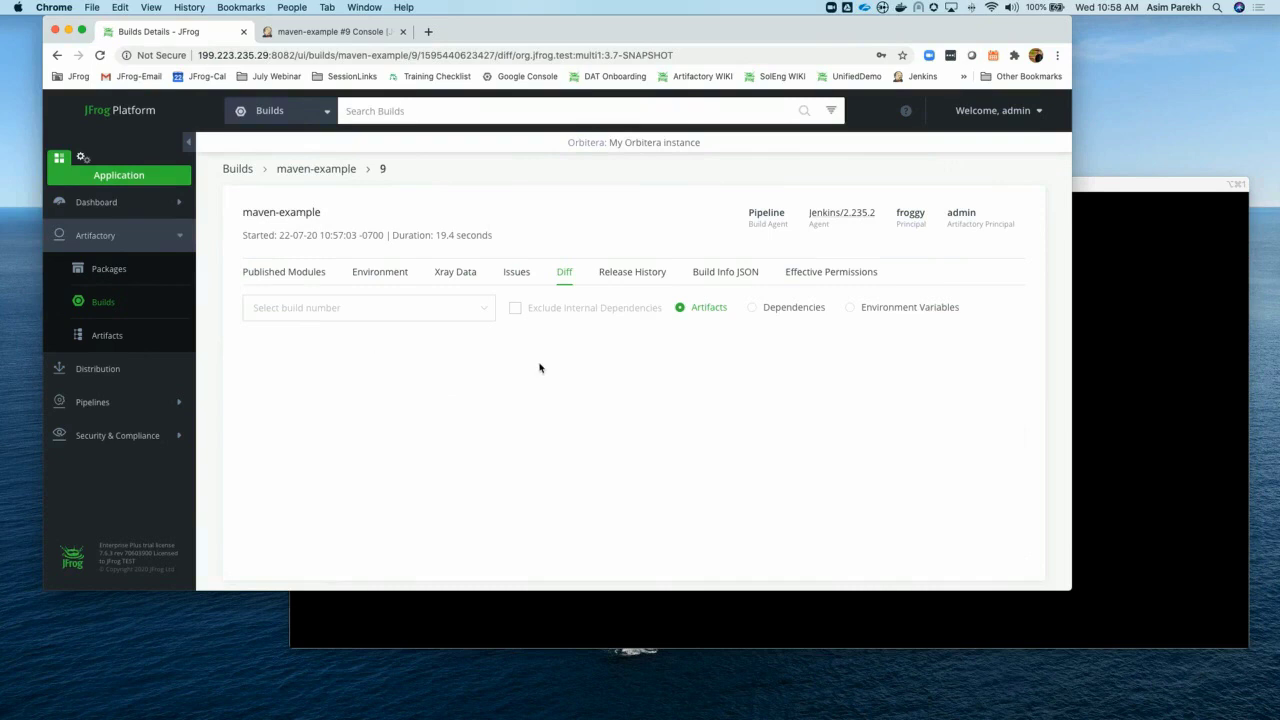
Diff build 9 against '8 - maven-example' for artifacts, dependencies and environment variables, then view its empty release history.
{"action": "left_click", "coordinate": [486, 309]}
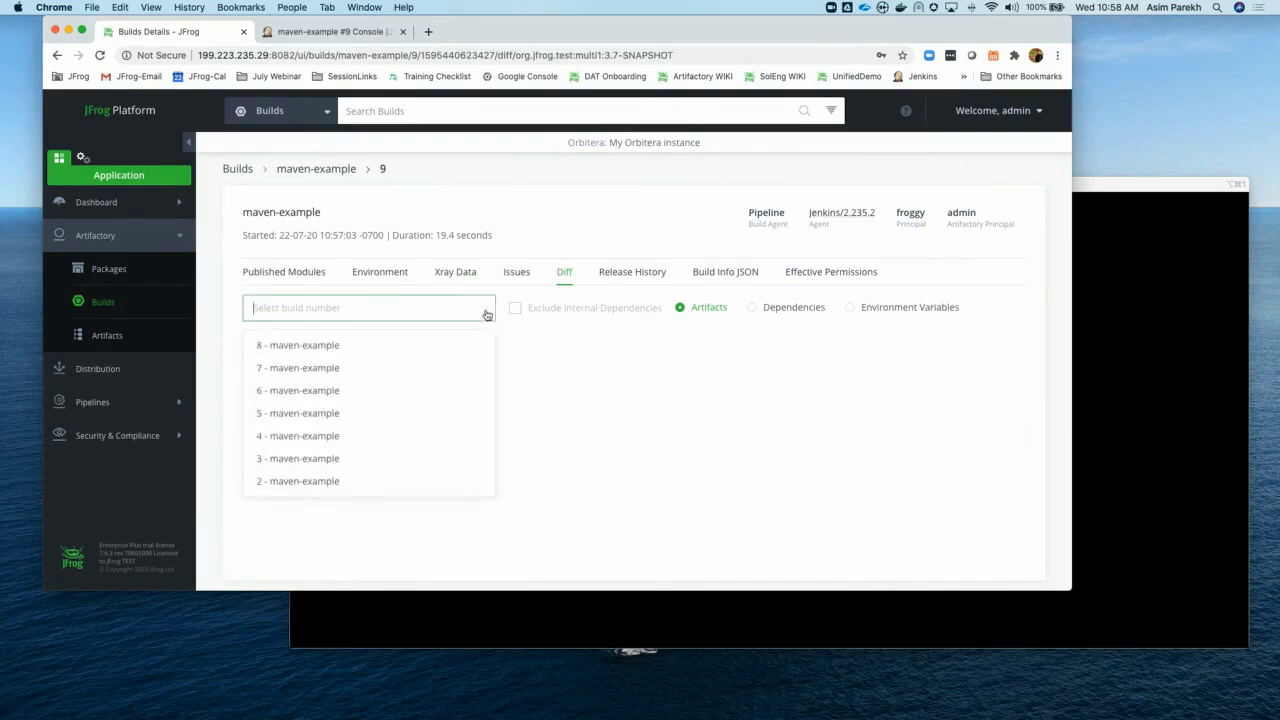
{"action": "left_click", "coordinate": [375, 344]}
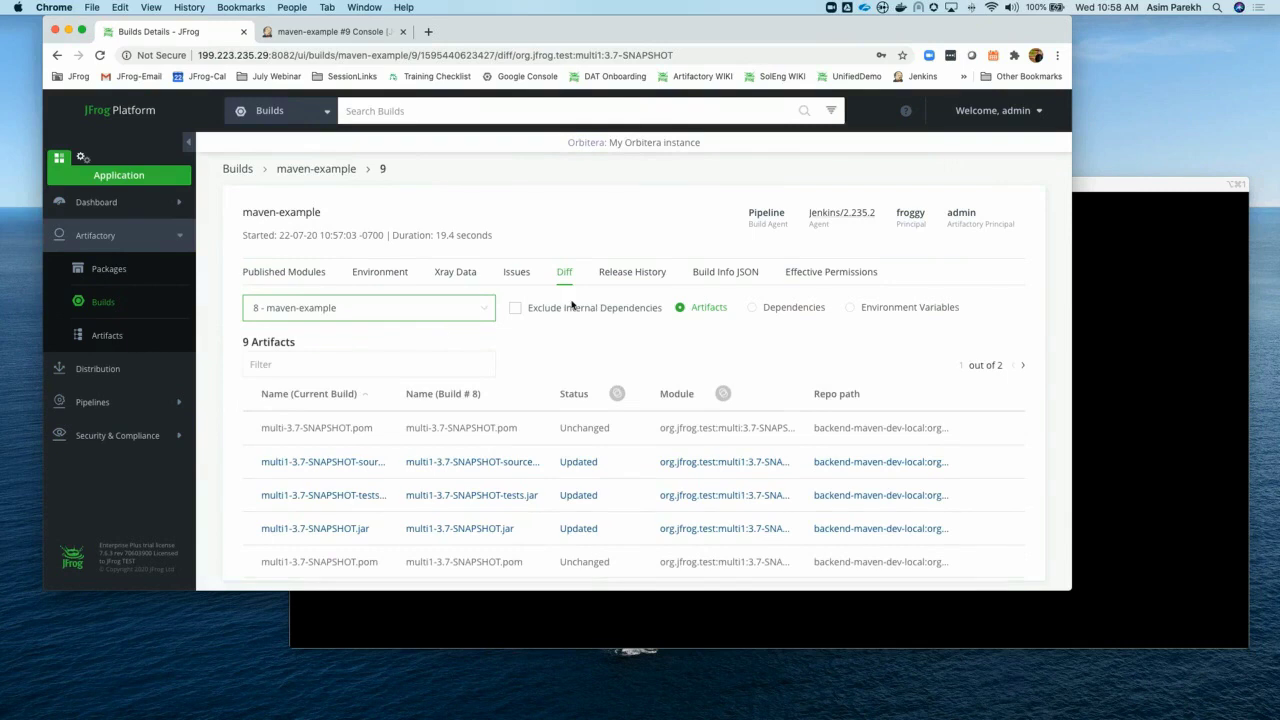
{"action": "scroll", "coordinate": [618, 543], "scroll_direction": "down", "scroll_amount": 1}
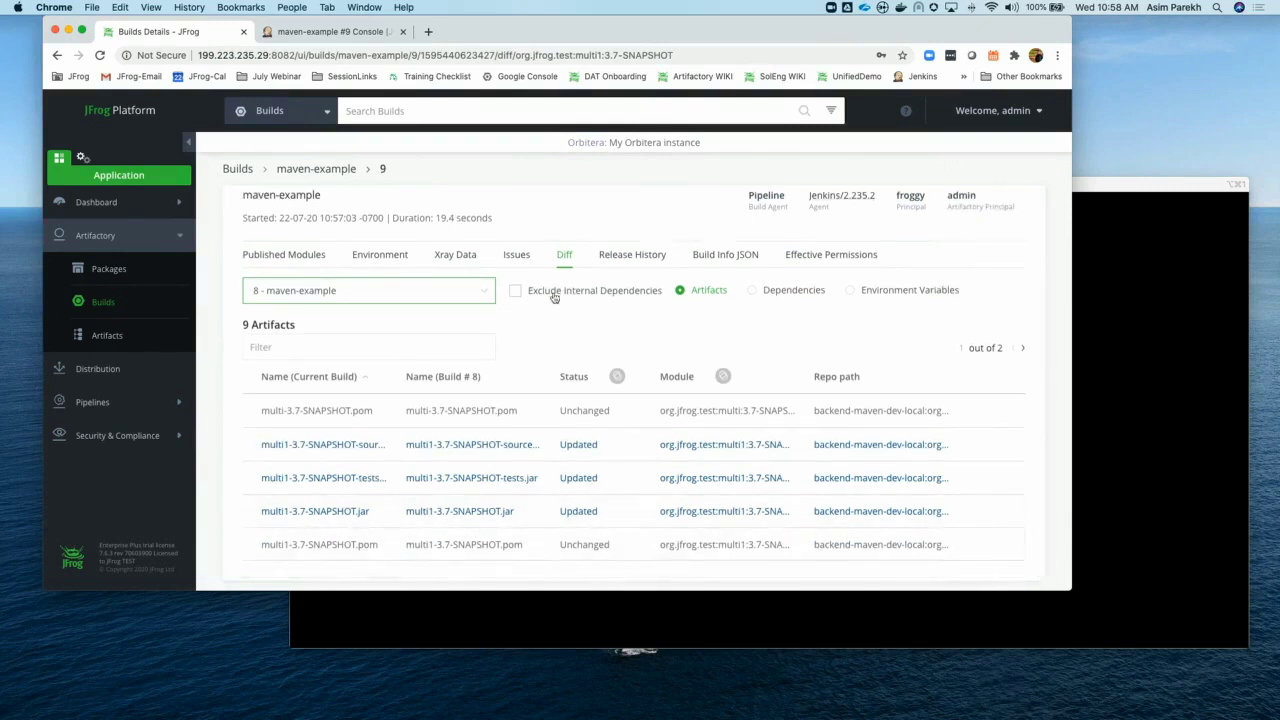
{"action": "left_click", "coordinate": [755, 292]}
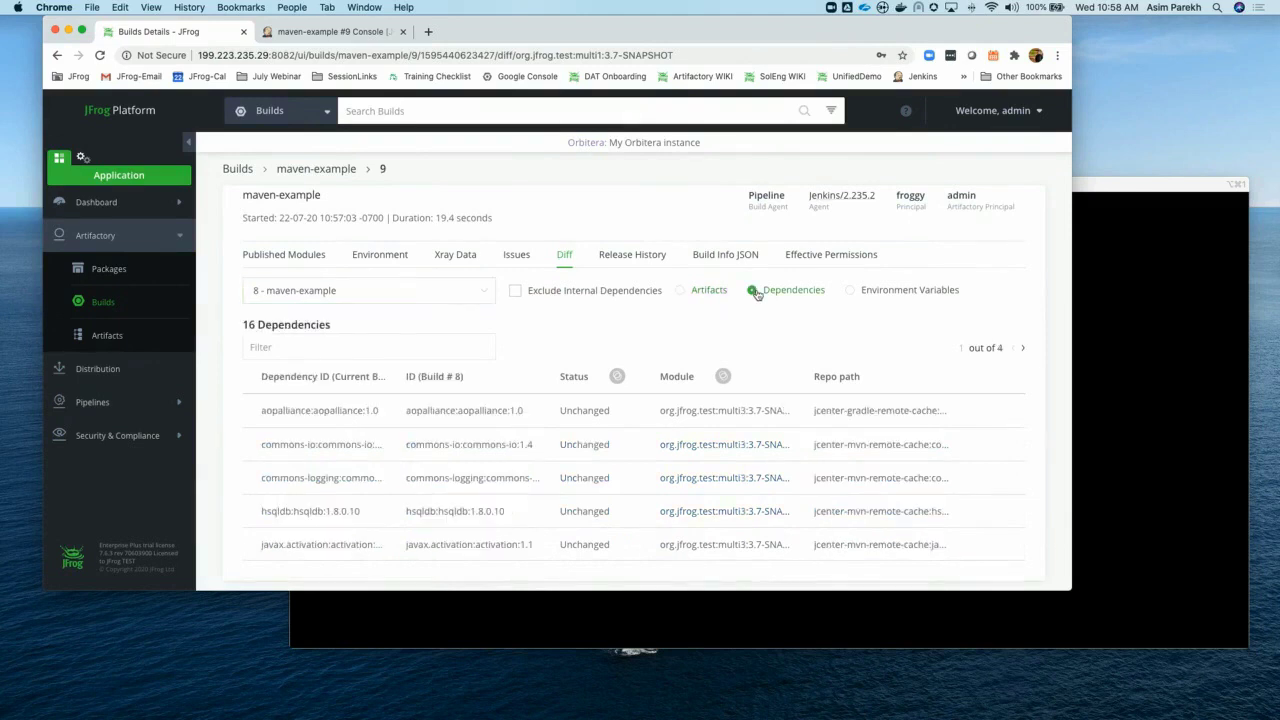
{"action": "left_click", "coordinate": [852, 292]}
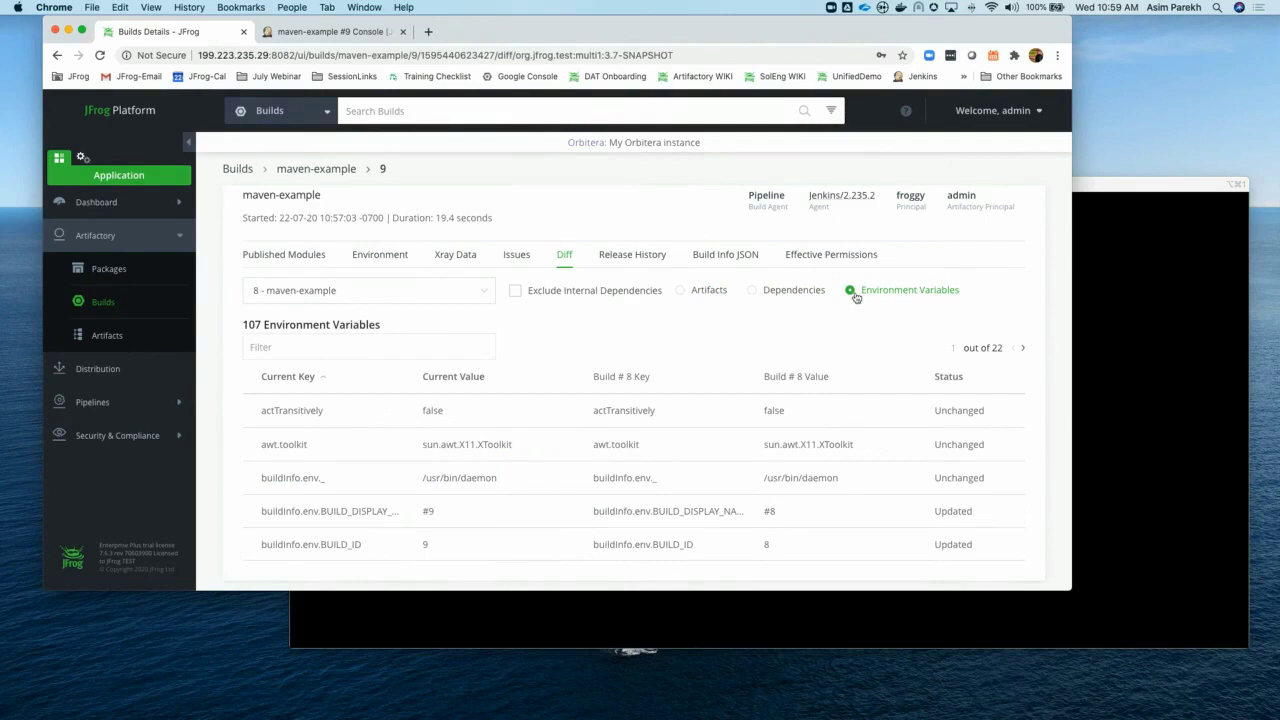
{"action": "left_click", "coordinate": [632, 256]}
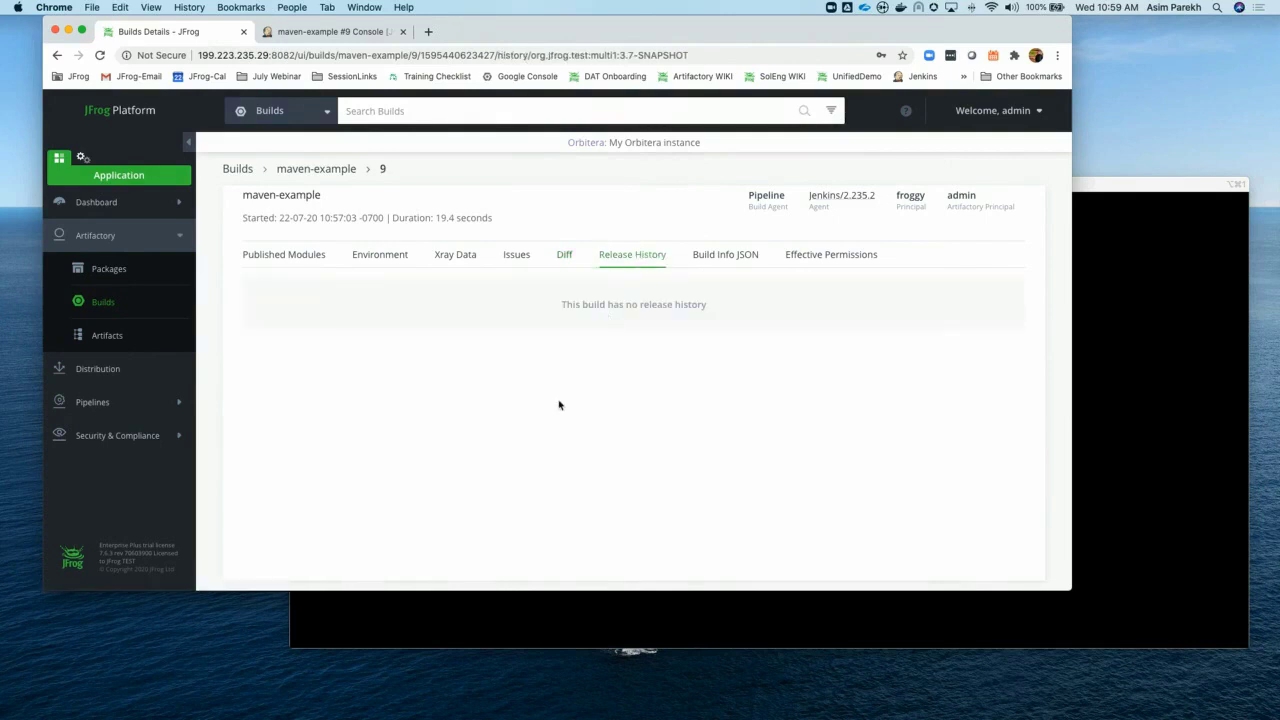
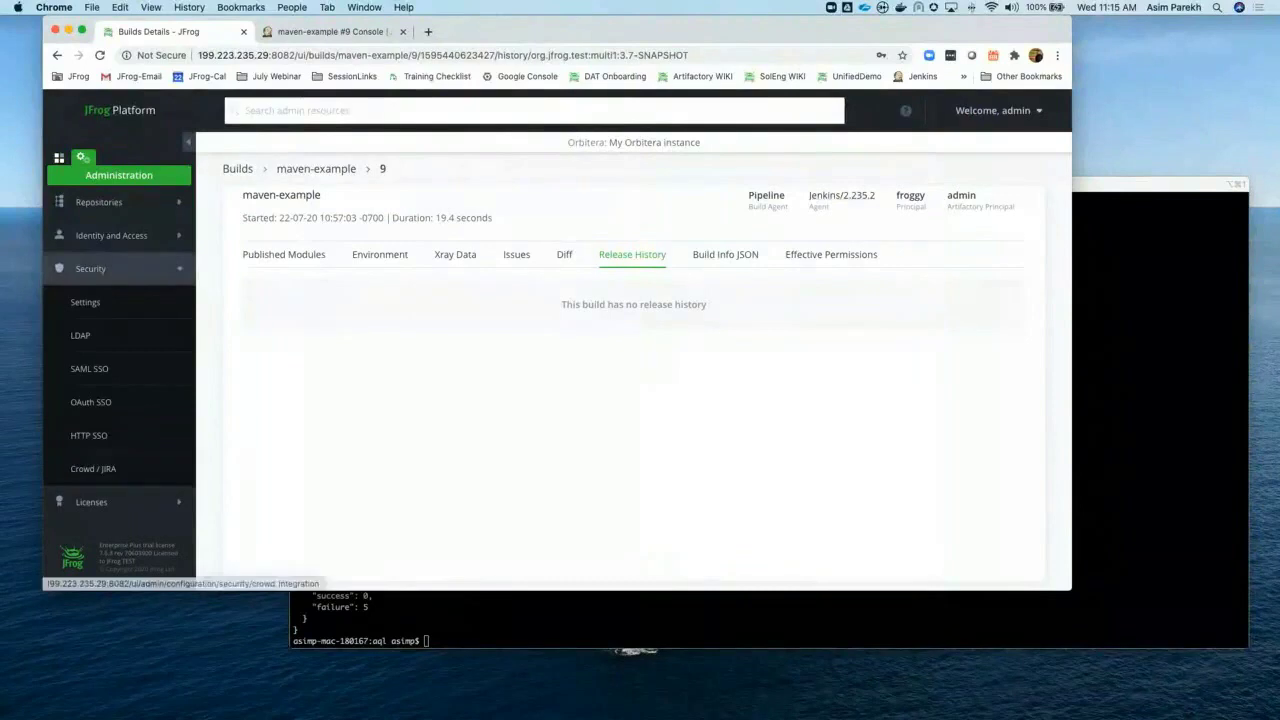
{"action": "key", "text": "ctrl+Up"}
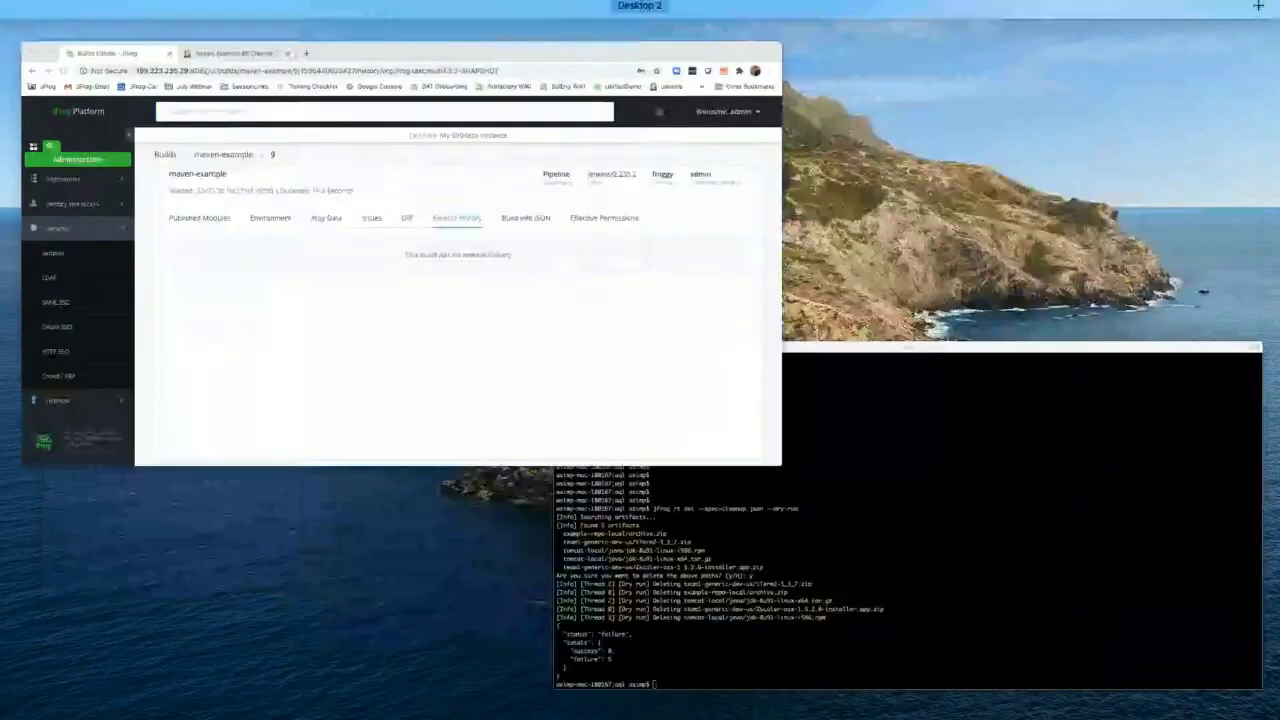
{"action": "key", "text": "ctrl+Up"}
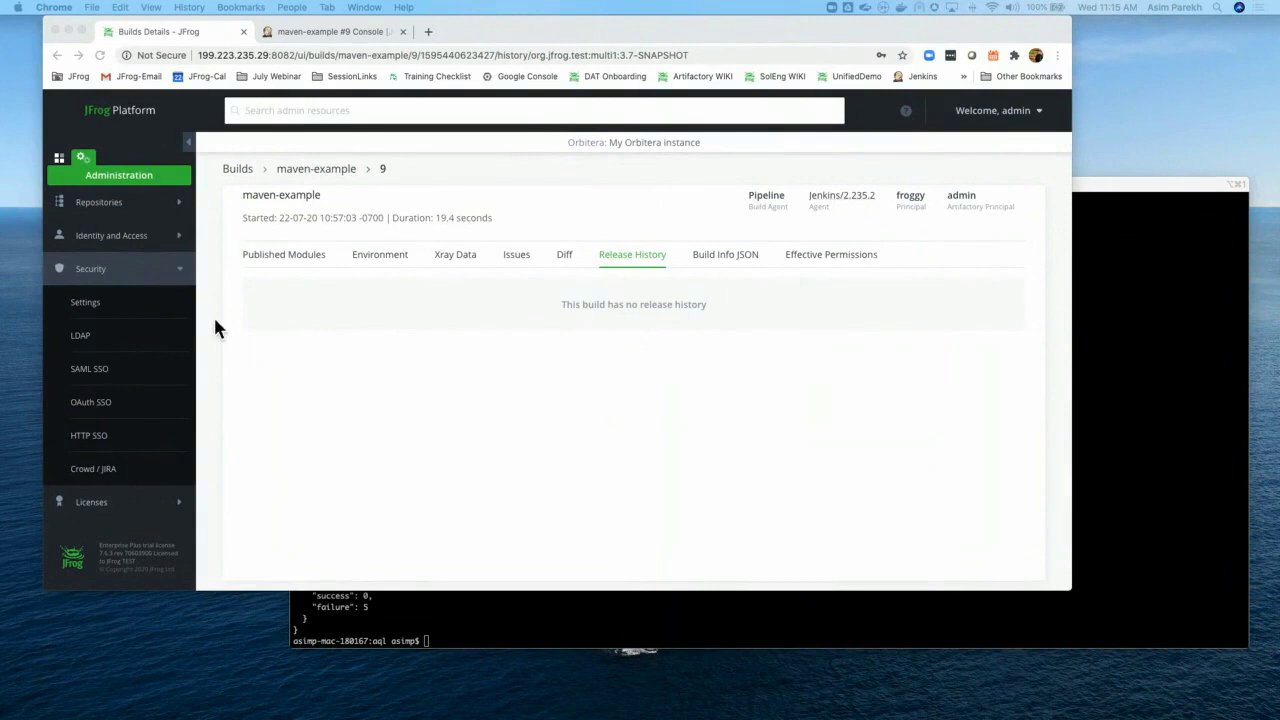
Review the Users and Groups lists under Identity and Access, ending back on Users.
{"action": "left_click", "coordinate": [108, 249]}
{"action": "left_click", "coordinate": [116, 238]}
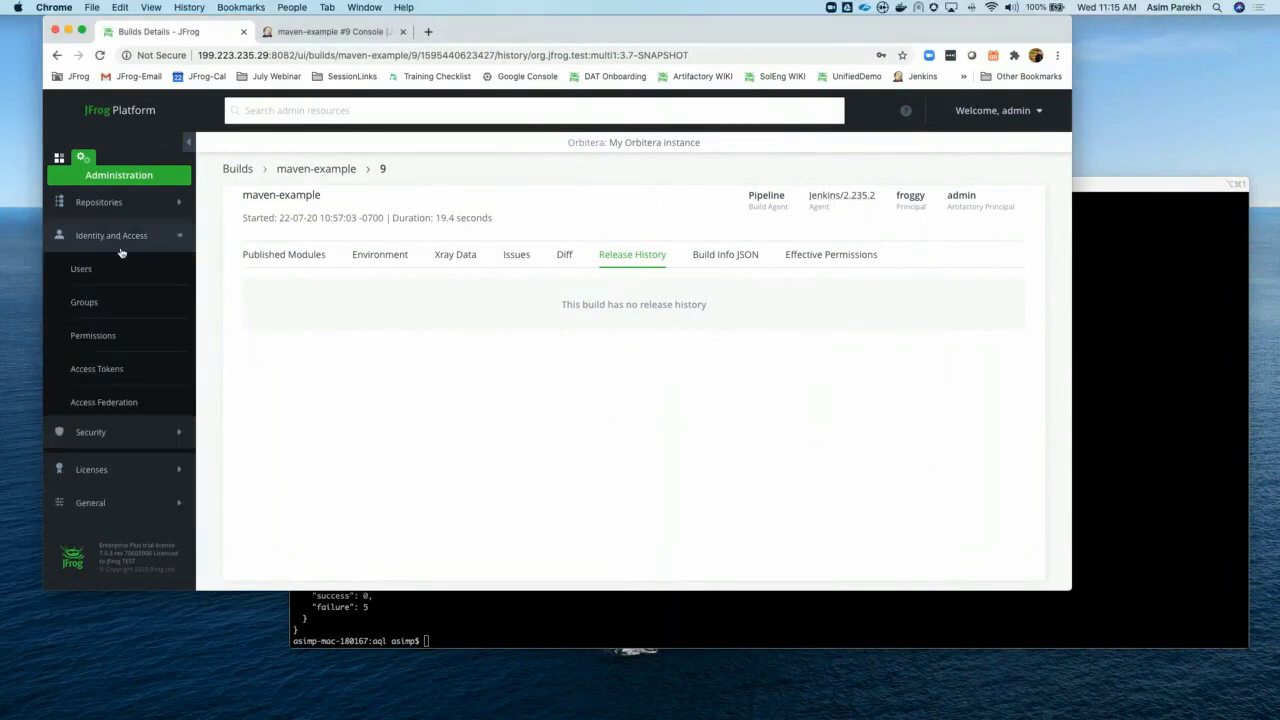
{"action": "left_click", "coordinate": [81, 270]}
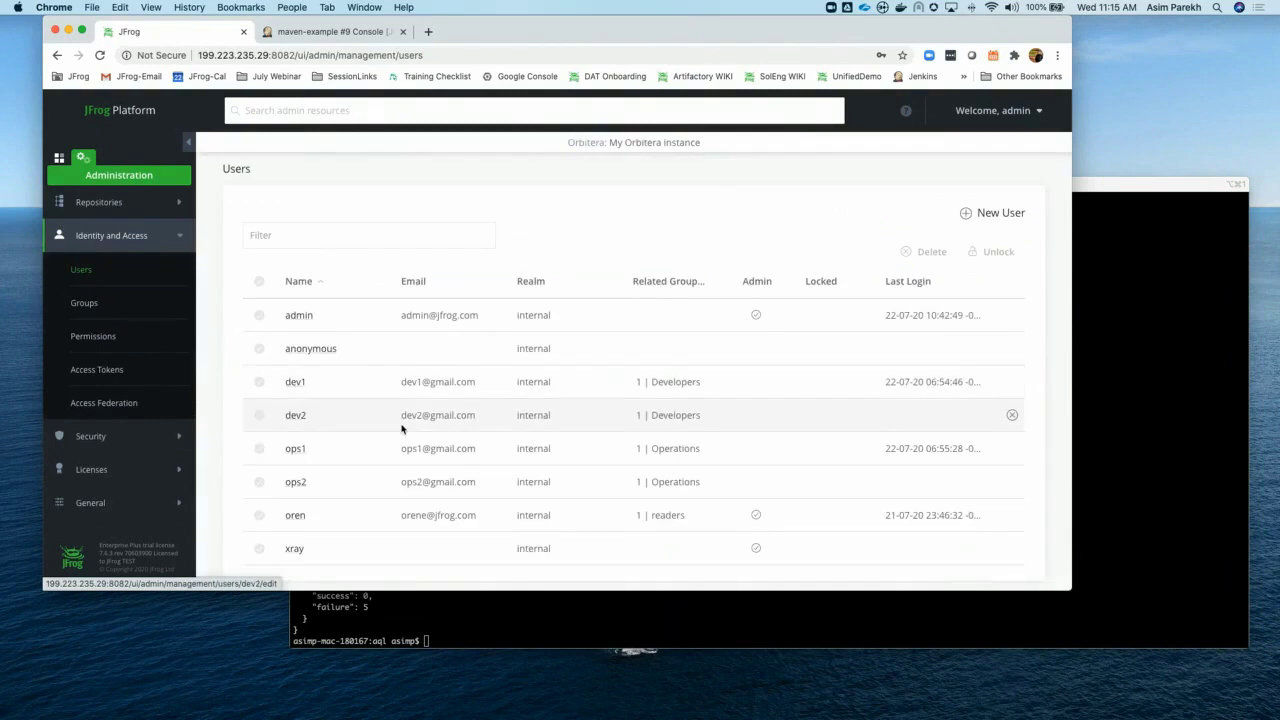
{"action": "scroll", "coordinate": [428, 448], "scroll_direction": "down", "scroll_amount": 1}
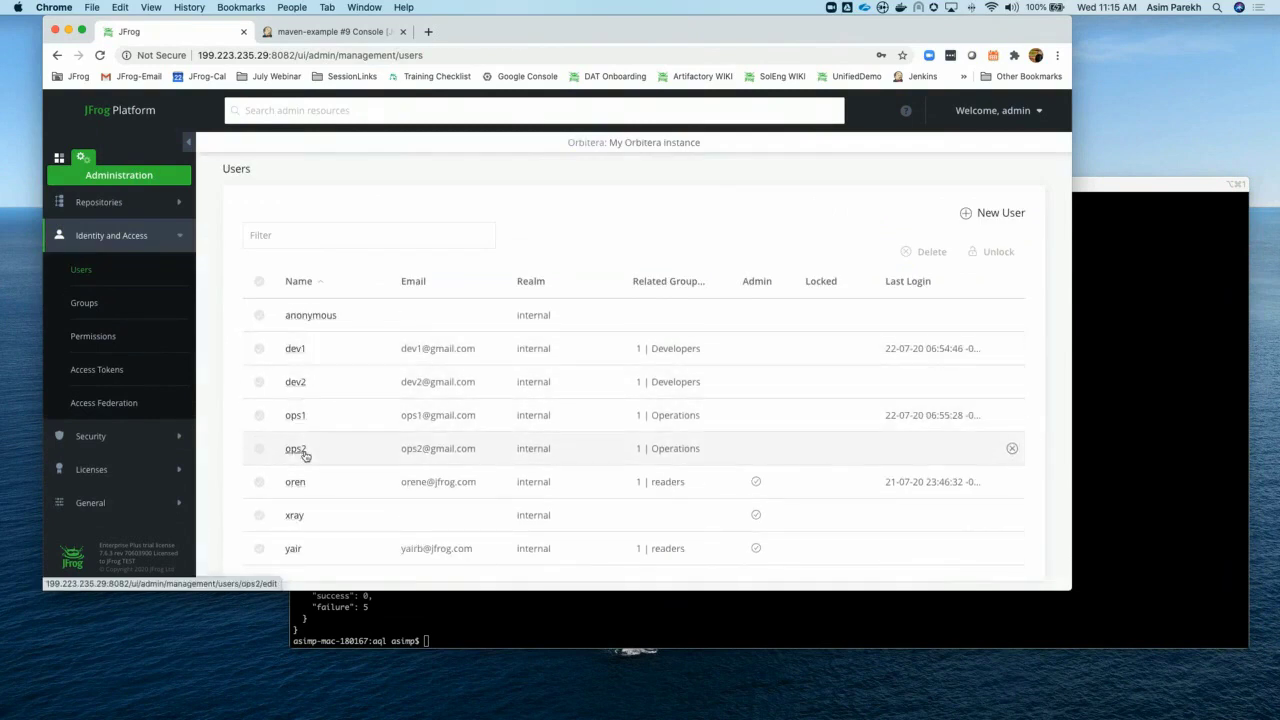
{"action": "left_click", "coordinate": [84, 302]}
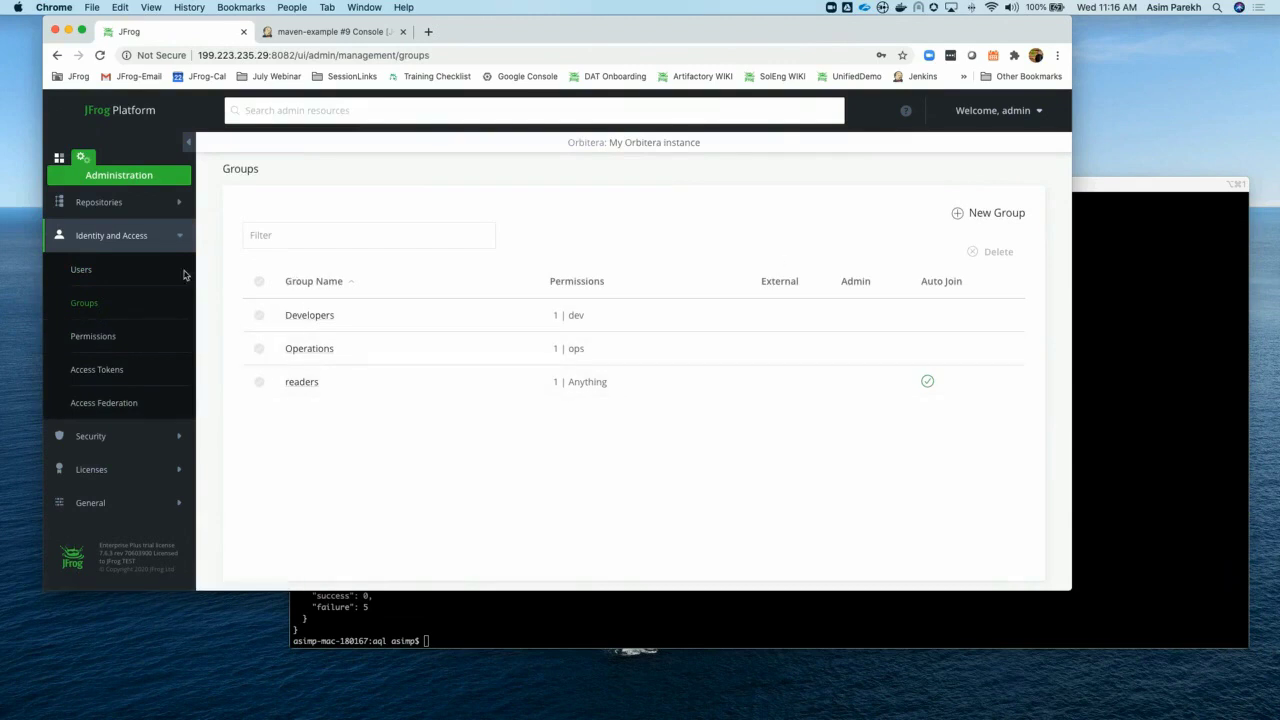
{"action": "left_click", "coordinate": [86, 272]}
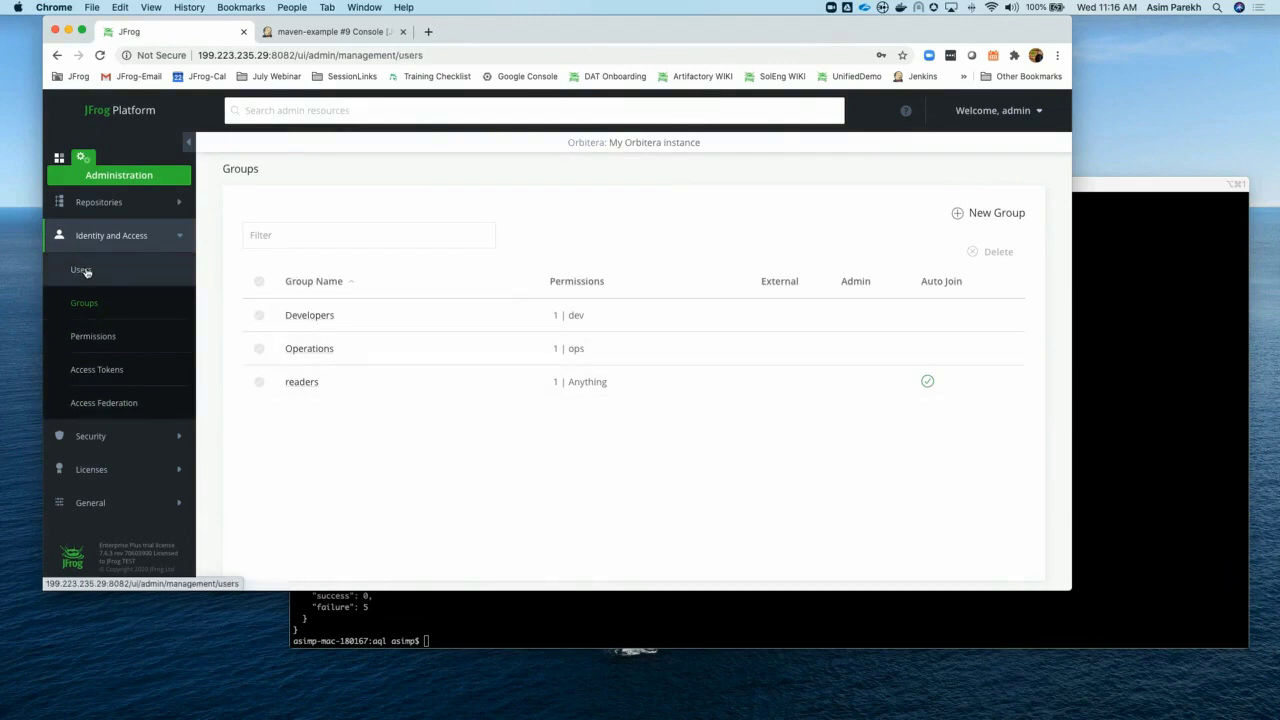
Start a new user named dev3 and enter its e-mail address and account password.
{"action": "left_click", "coordinate": [968, 218]}
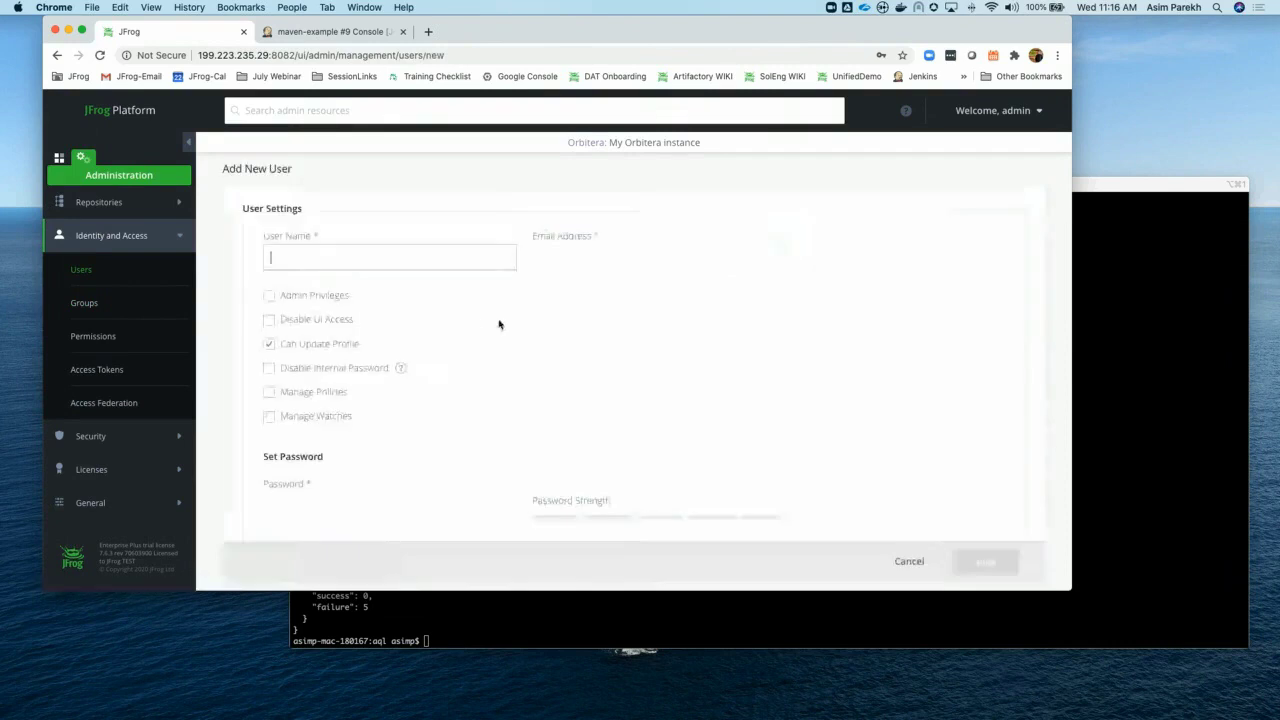
{"action": "left_click", "coordinate": [340, 257]}
{"action": "type", "text": "dev3"}
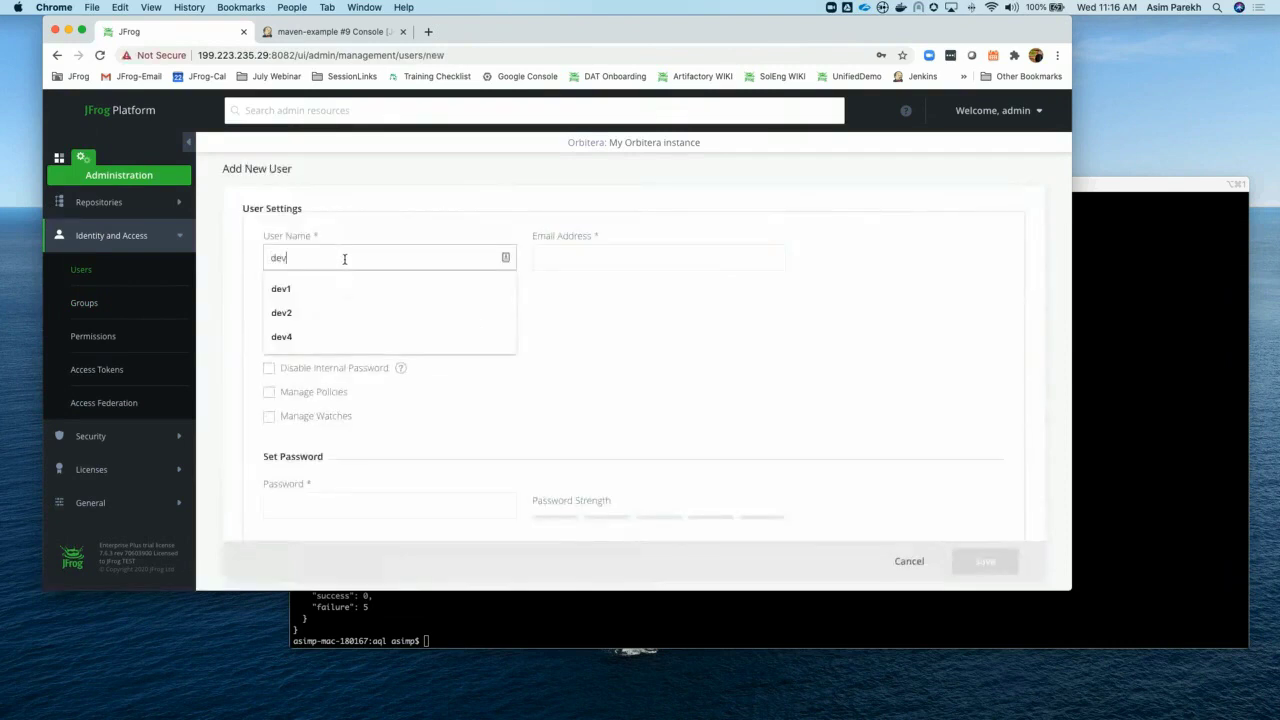
{"action": "left_click", "coordinate": [567, 259]}
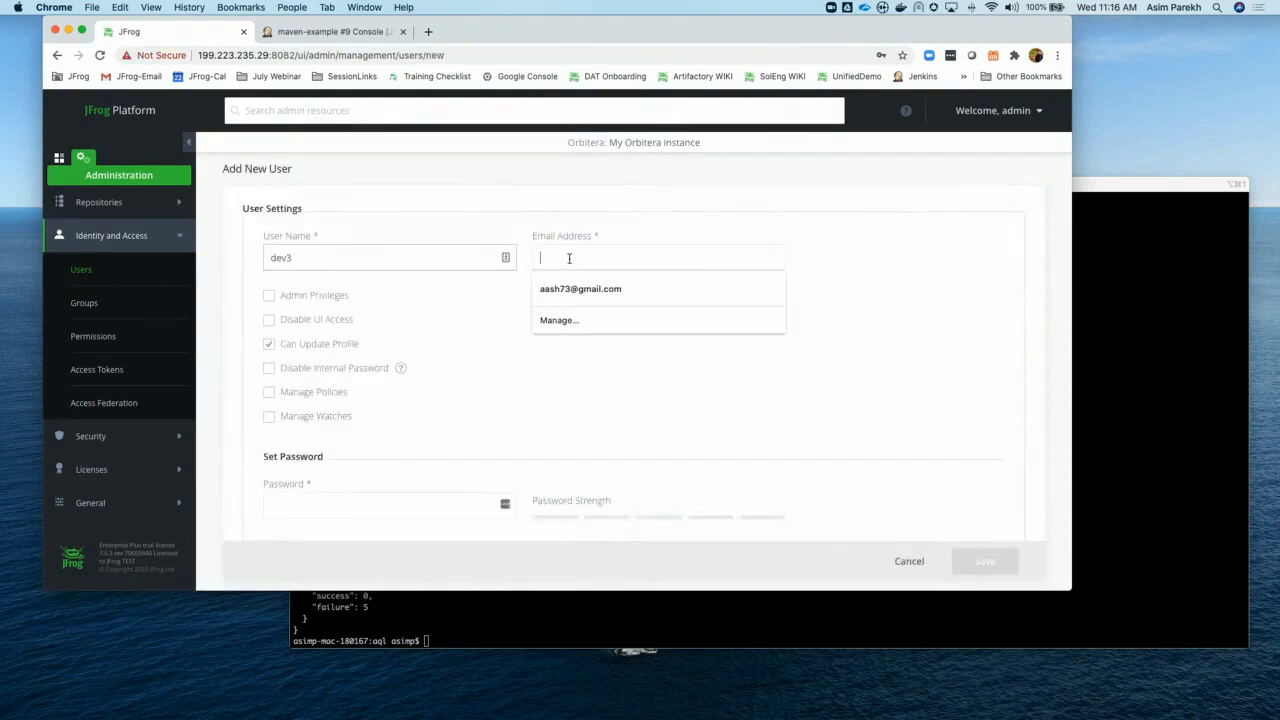
{"action": "type", "text": "dev3@"}
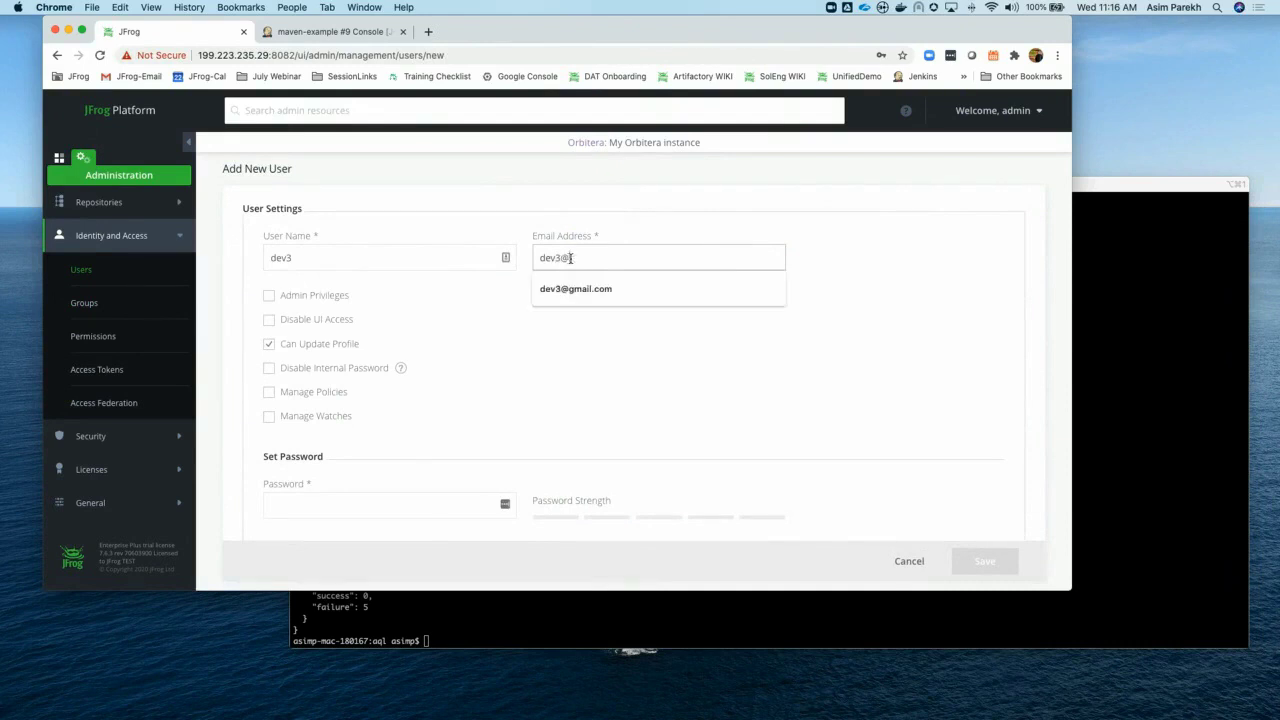
{"action": "left_click", "coordinate": [558, 287]}
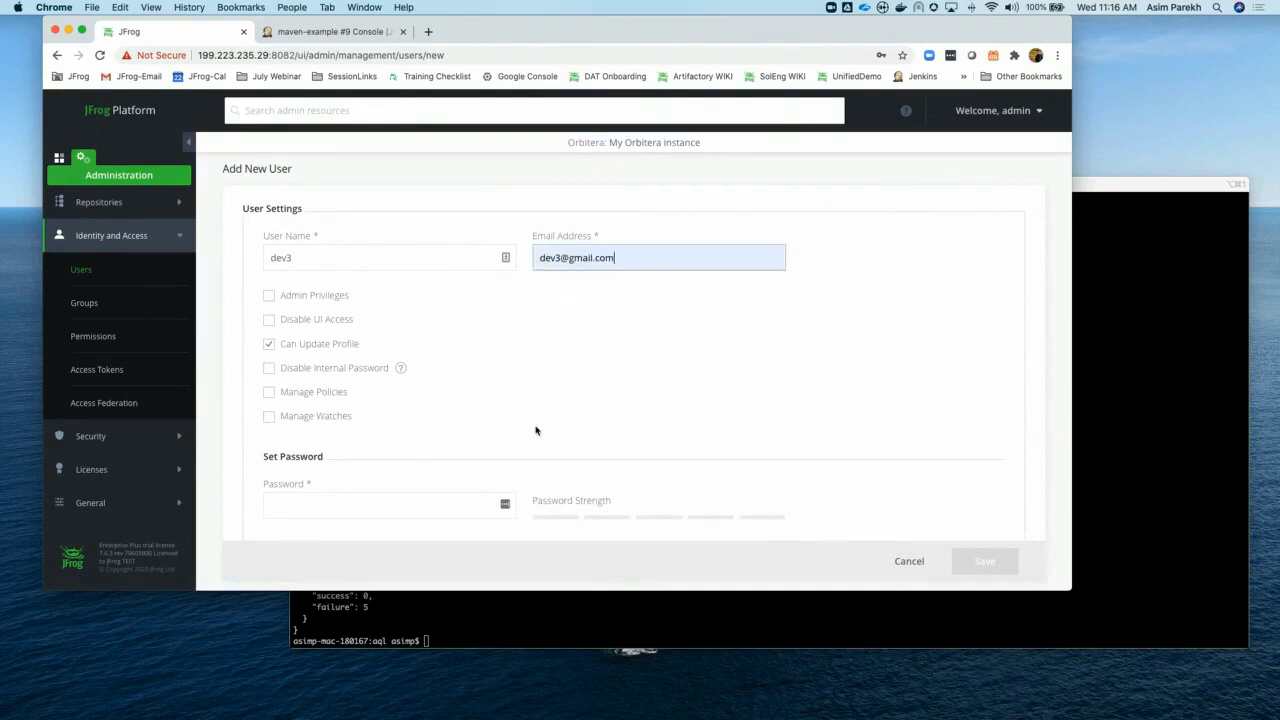
{"action": "scroll", "coordinate": [420, 425], "scroll_direction": "down", "scroll_amount": 2}
{"action": "left_click", "coordinate": [380, 411]}
{"action": "type", "text": "jfrog"}
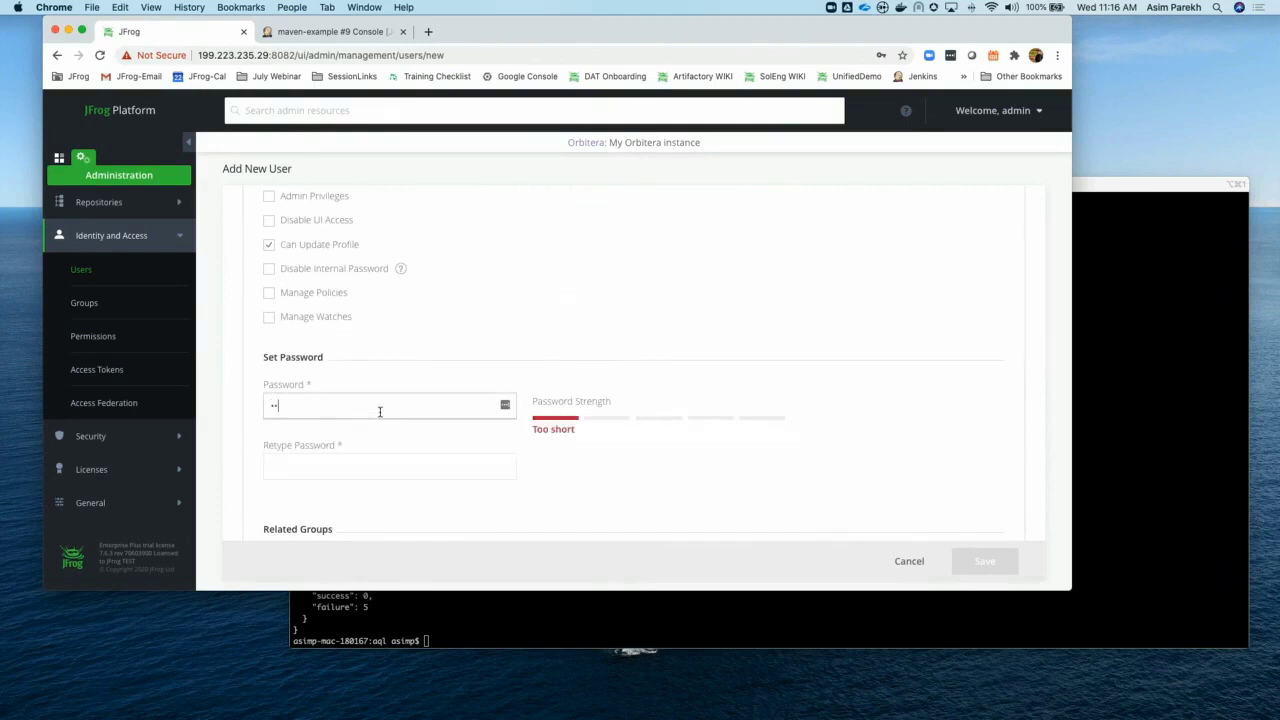
{"action": "key", "text": "BackSpace"}
{"action": "key", "text": "BackSpace"}
{"action": "key", "text": "BackSpace"}
{"action": "key", "text": "BackSpace"}
{"action": "key", "text": "BackSpace"}
{"action": "key", "text": "Tab"}
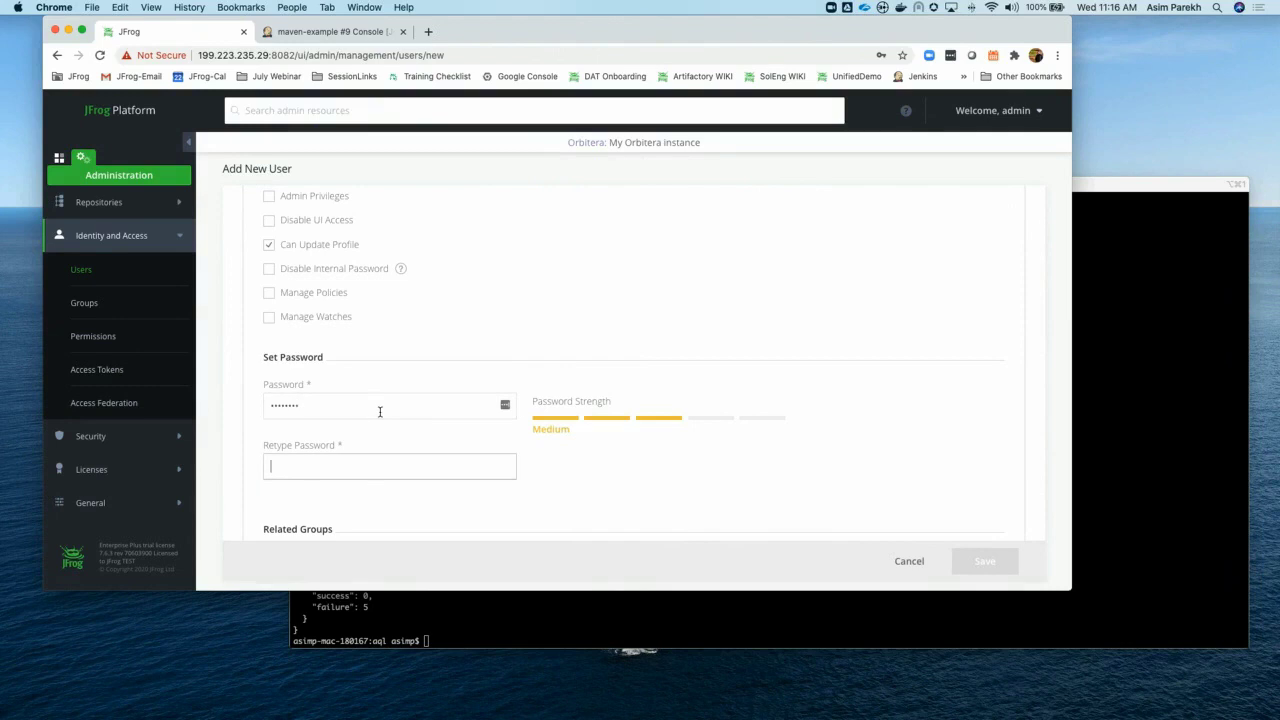
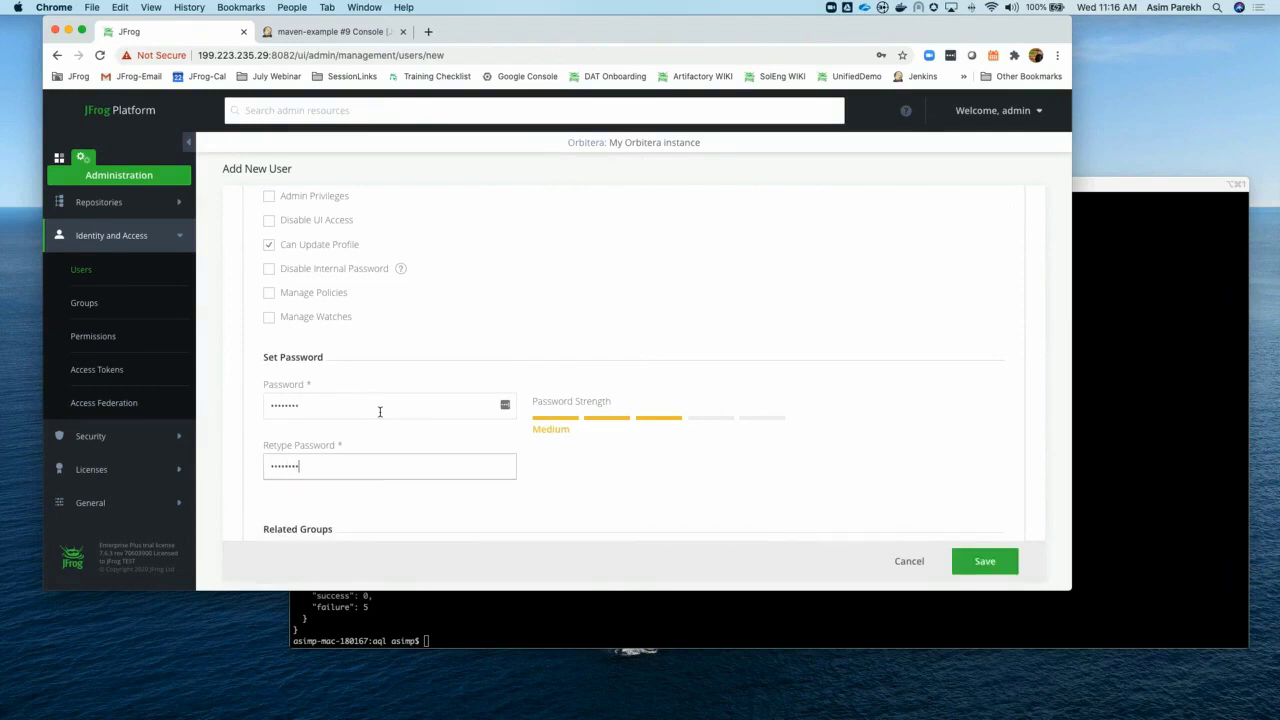
Replace the readers group with Developers and save user dev3.
{"action": "scroll", "coordinate": [505, 446], "scroll_direction": "down", "scroll_amount": 5}
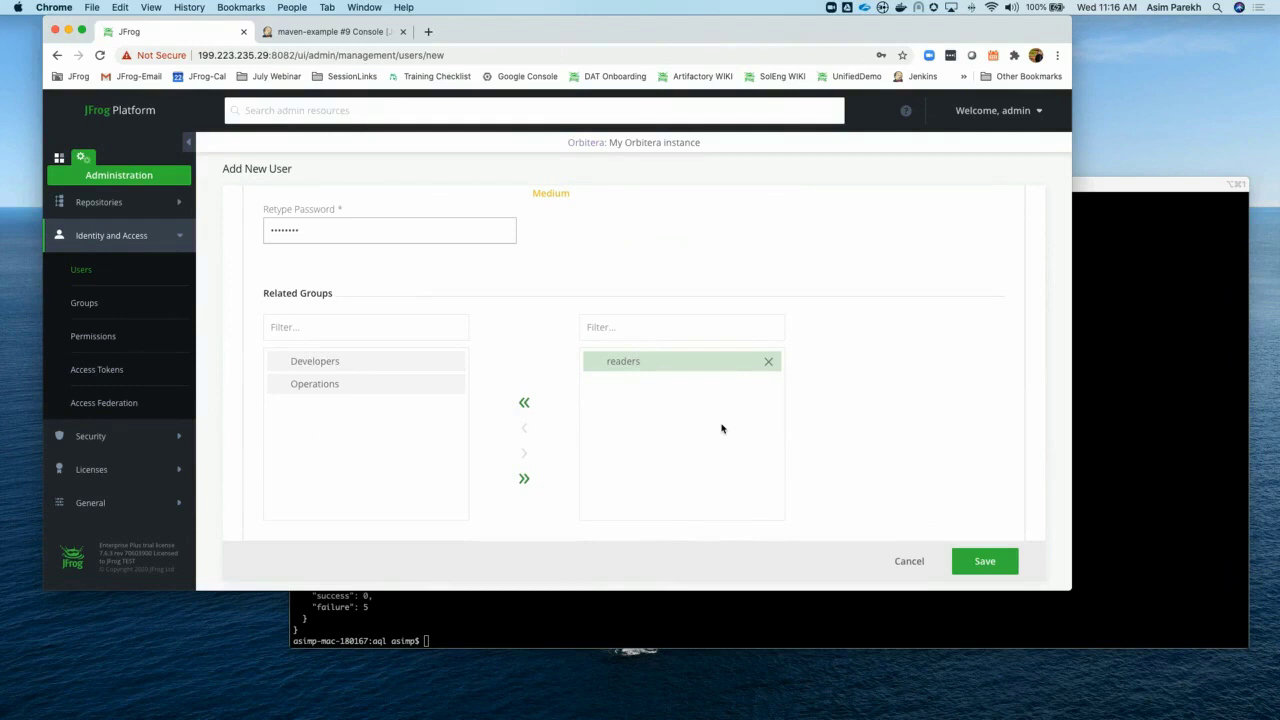
{"action": "left_click", "coordinate": [768, 363]}
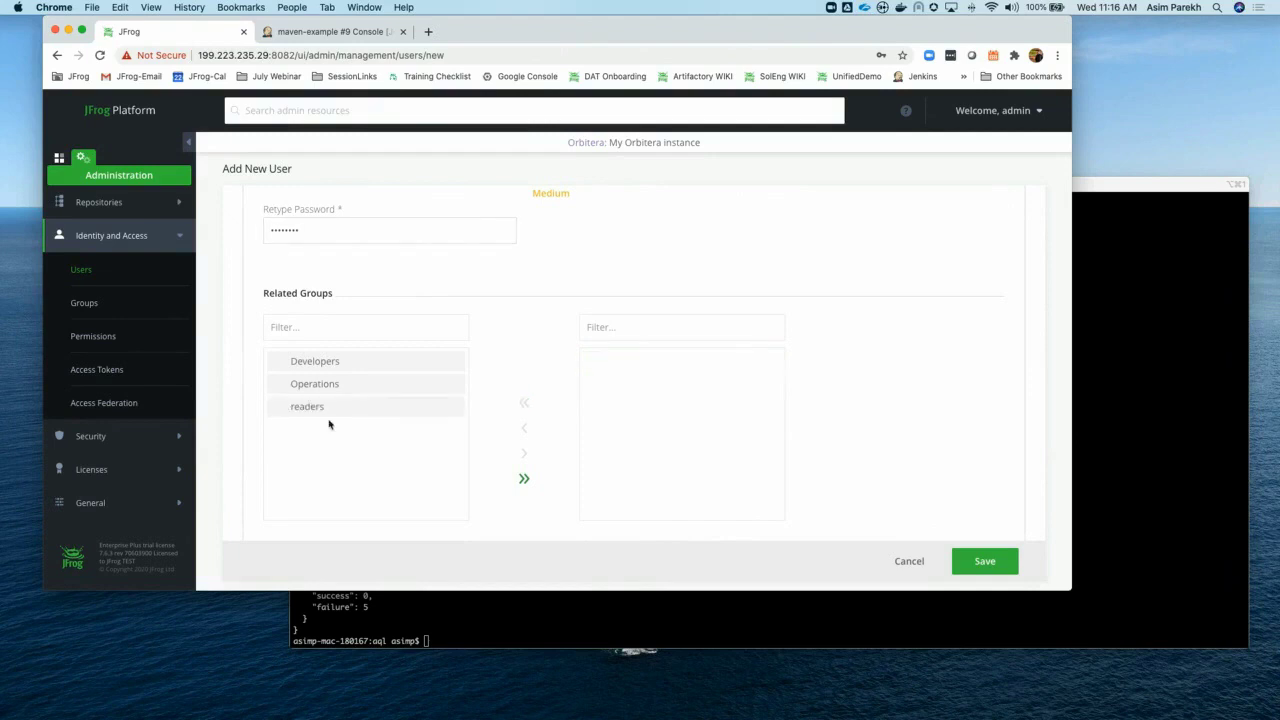
{"action": "left_click", "coordinate": [328, 364]}
{"action": "left_click", "coordinate": [524, 454]}
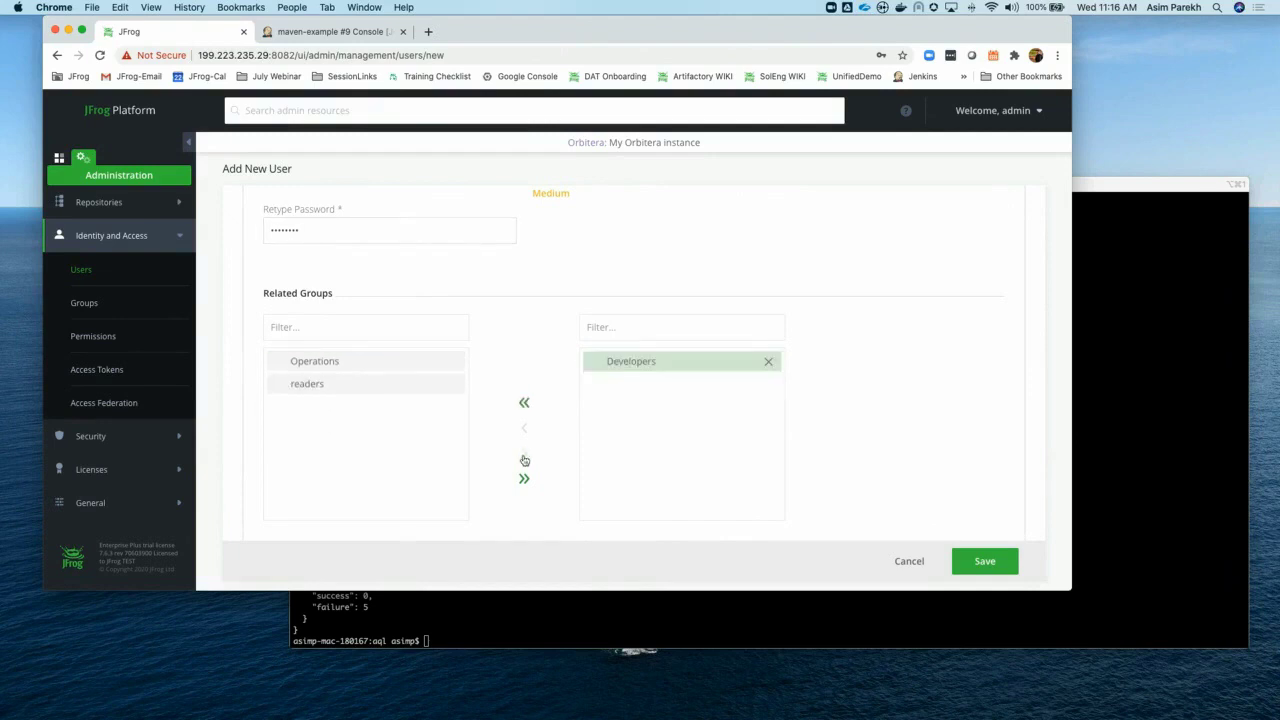
{"action": "scroll", "coordinate": [731, 462], "scroll_direction": "up", "scroll_amount": 3}
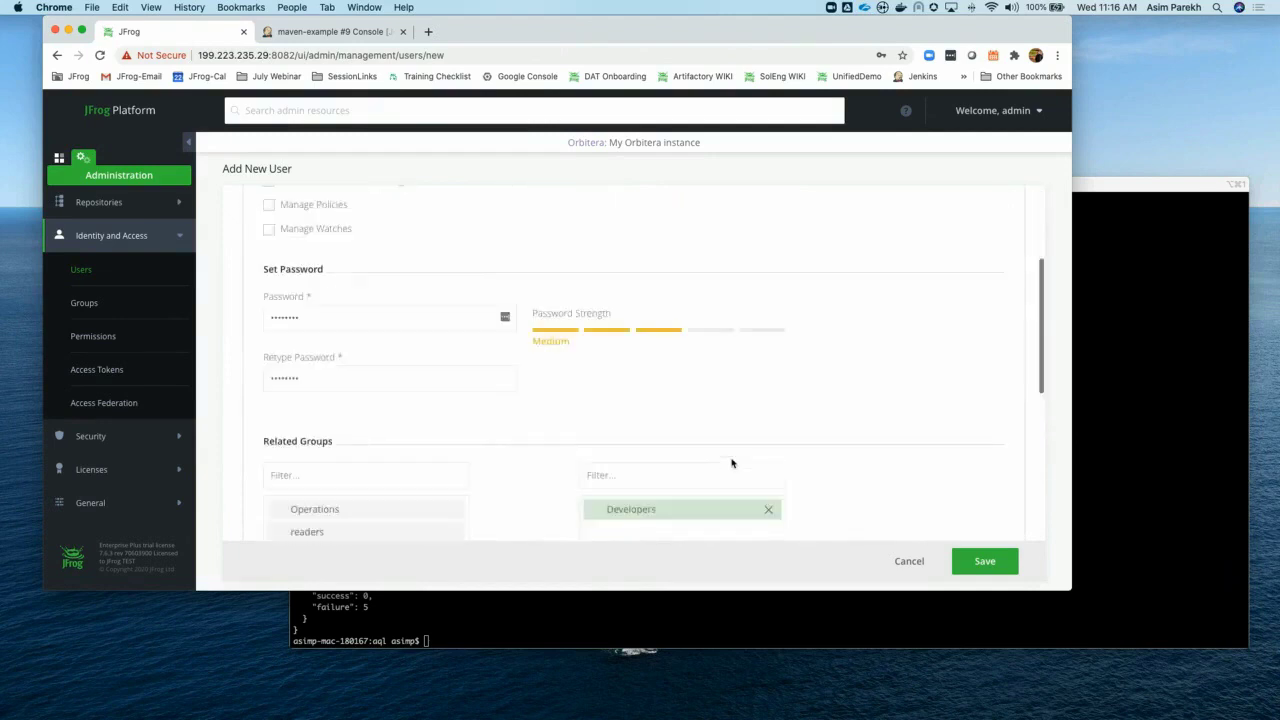
{"action": "scroll", "coordinate": [731, 462], "scroll_direction": "down", "scroll_amount": 3}
{"action": "left_click", "coordinate": [978, 563]}
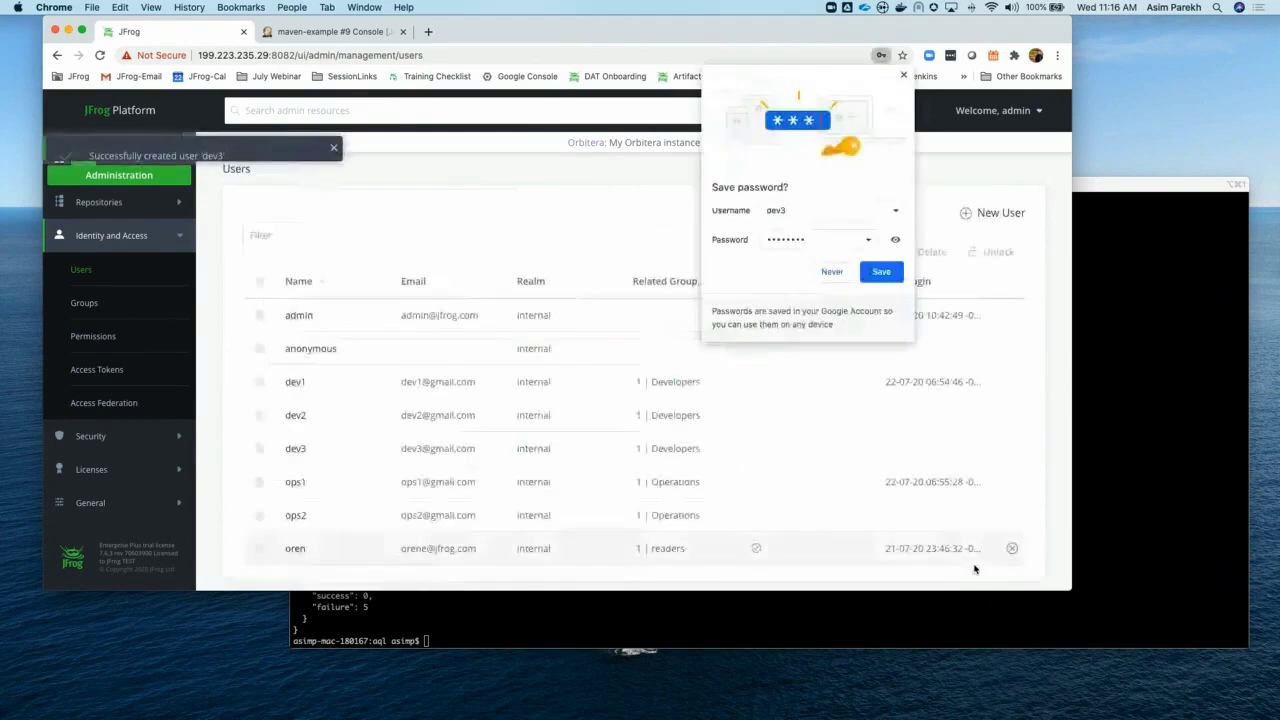
{"action": "left_click", "coordinate": [903, 75]}
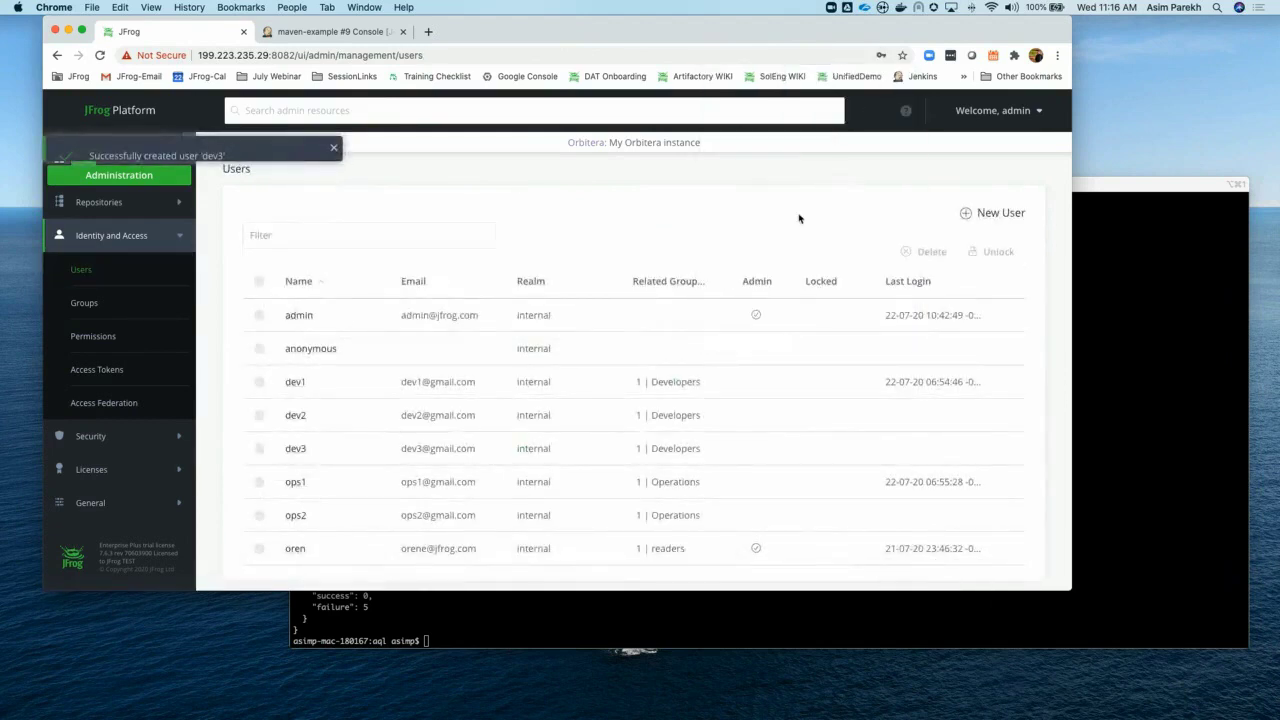
Start a new user named ops3 and enter its e-mail address and account password.
{"action": "left_click", "coordinate": [967, 216]}
{"action": "type", "text": "ops3"}
{"action": "left_click", "coordinate": [566, 256]}
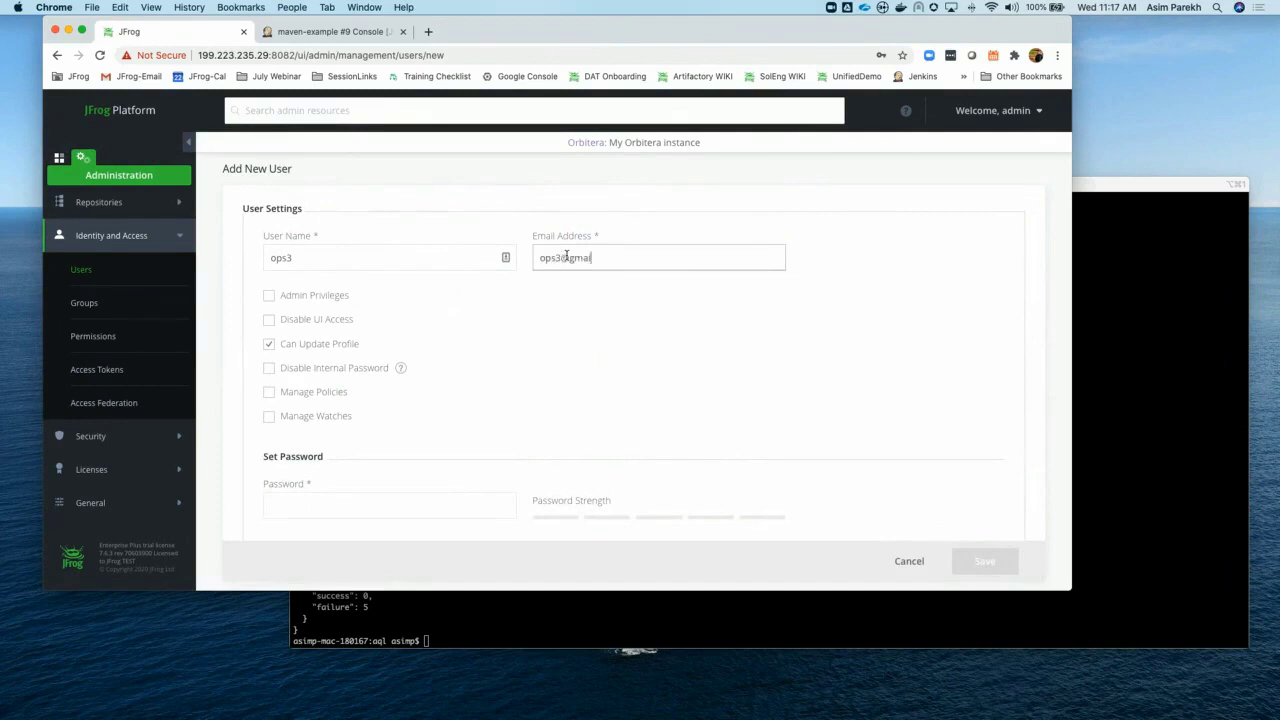
{"action": "scroll", "coordinate": [449, 451], "scroll_direction": "down", "scroll_amount": 2}
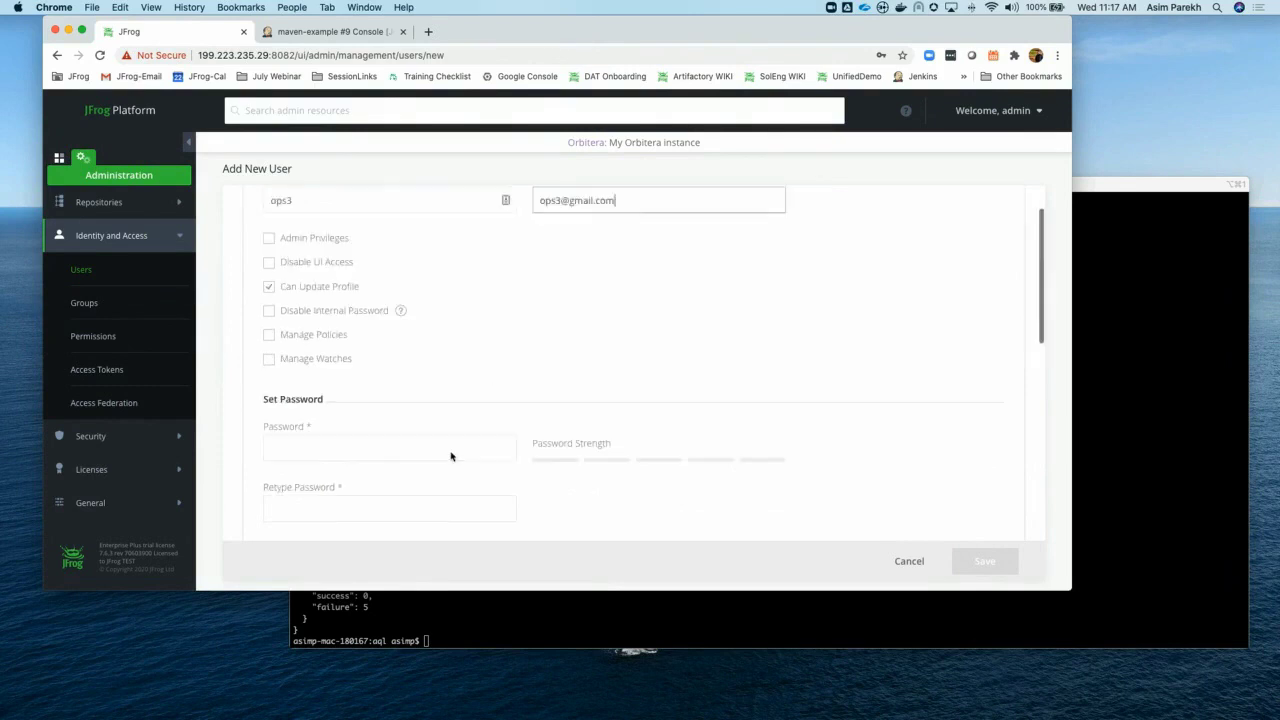
{"action": "left_click", "coordinate": [360, 426]}
{"action": "type", "text": "password"}
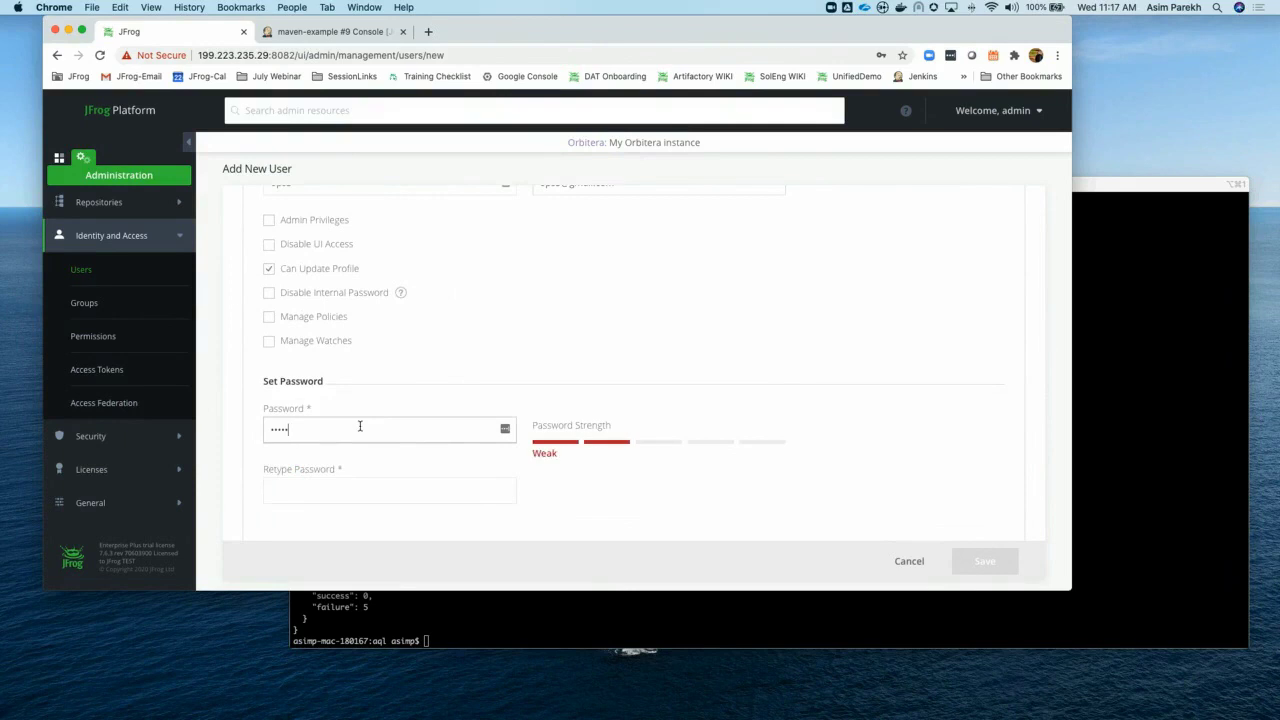
{"action": "key", "text": "Tab"}
{"action": "type", "text": "password"}
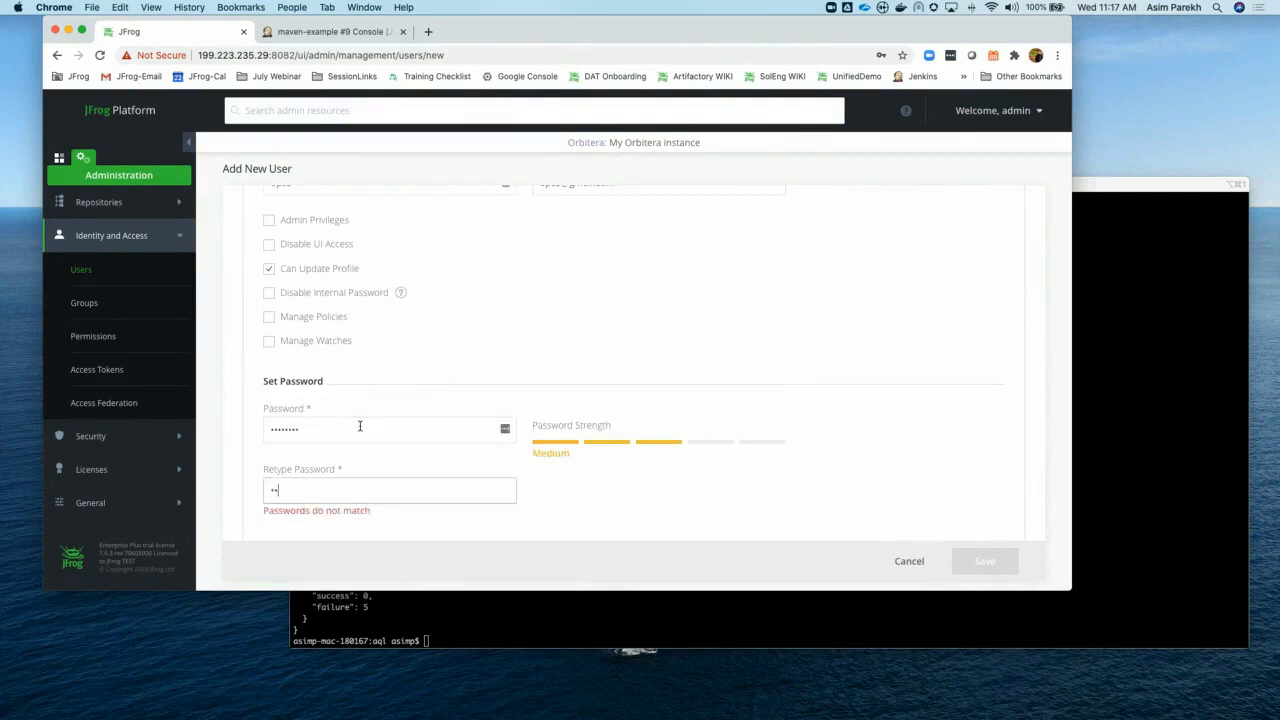
Swap the readers group for Operations and save user ops3.
{"action": "scroll", "coordinate": [480, 472], "scroll_direction": "down", "scroll_amount": 5}
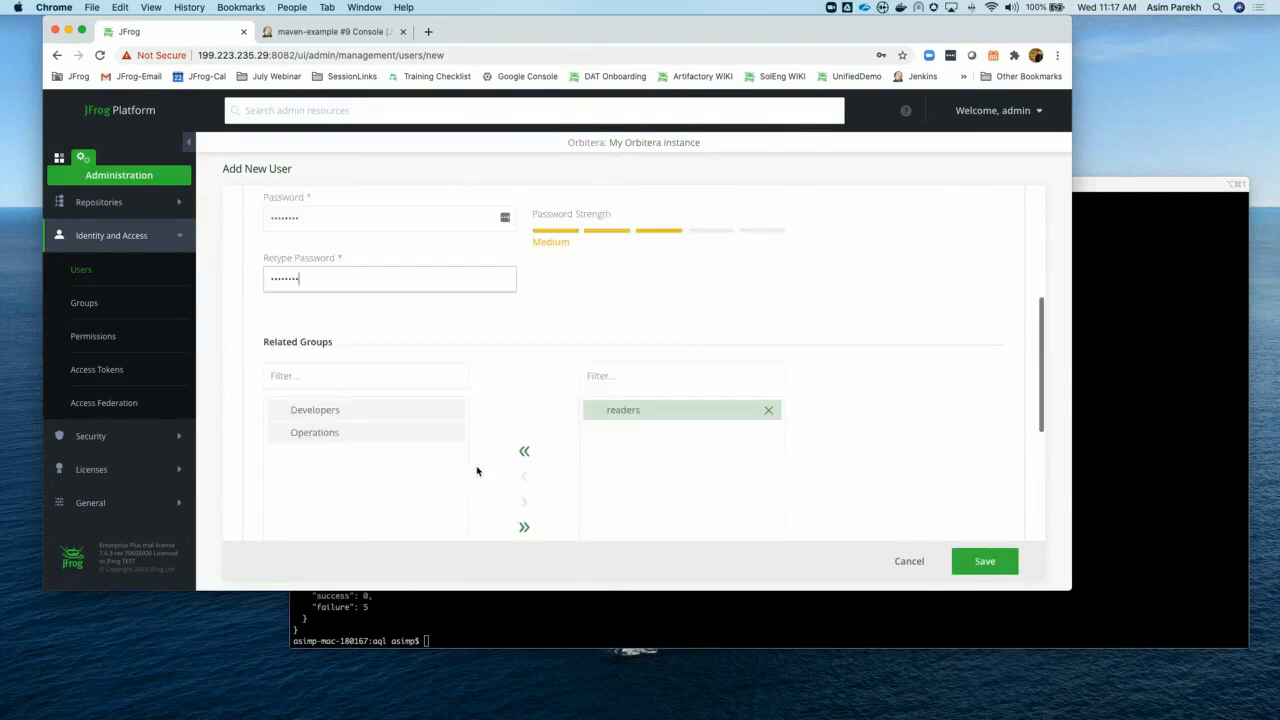
{"action": "left_click", "coordinate": [767, 275]}
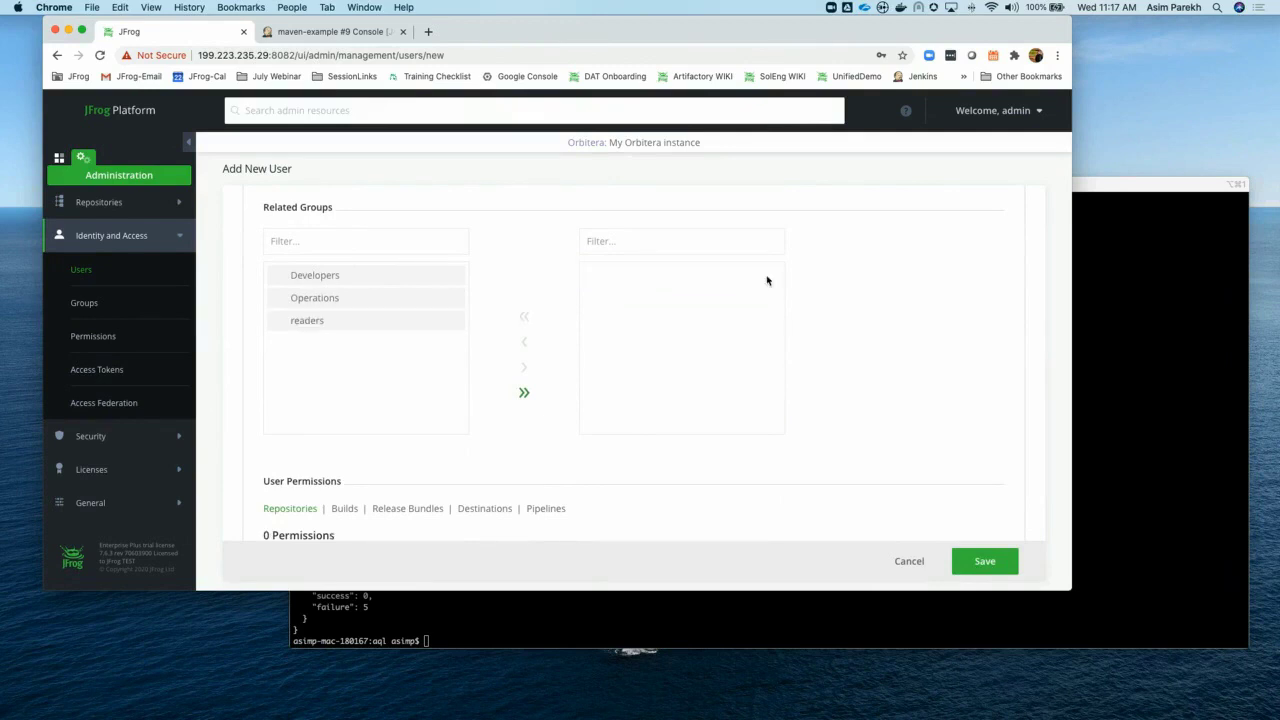
{"action": "left_click", "coordinate": [308, 300]}
{"action": "left_click", "coordinate": [524, 368]}
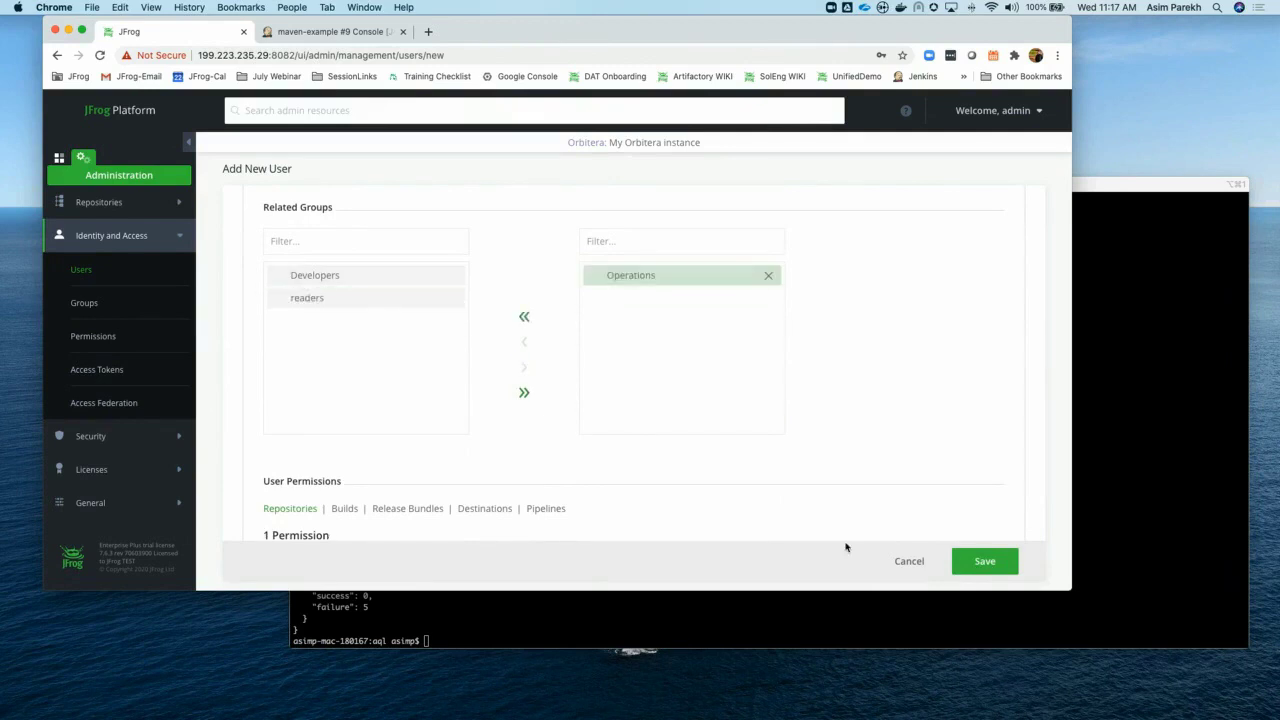
{"action": "left_click", "coordinate": [966, 561]}
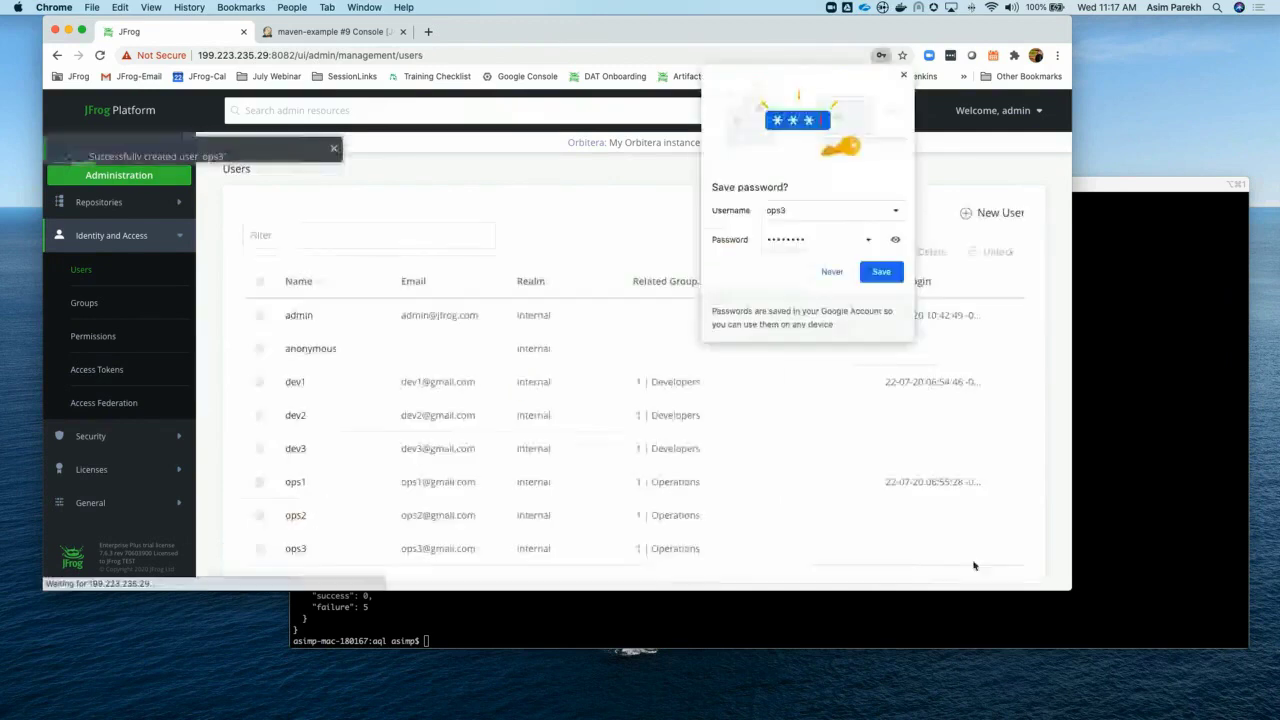
{"action": "left_click", "coordinate": [904, 76]}
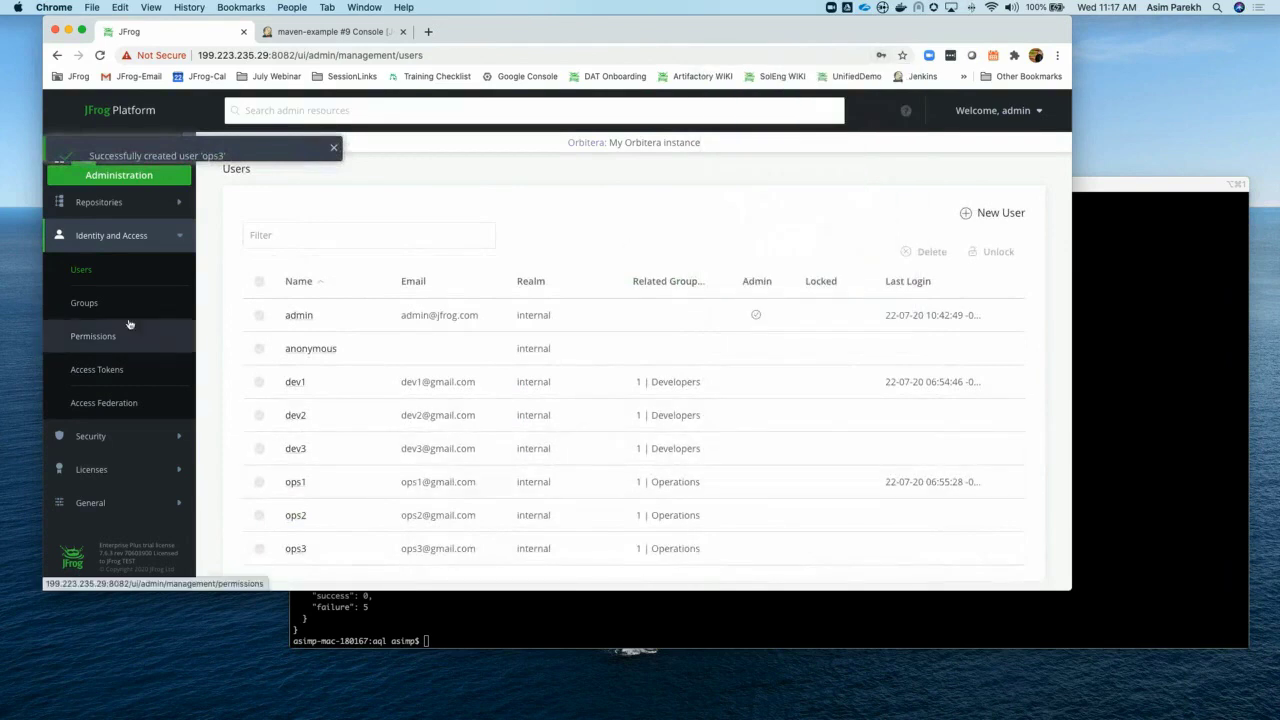
Confirm Developers holds dev1–dev3 and Operations holds ops1–ops3, then go to Permissions.
{"action": "left_click", "coordinate": [83, 302]}
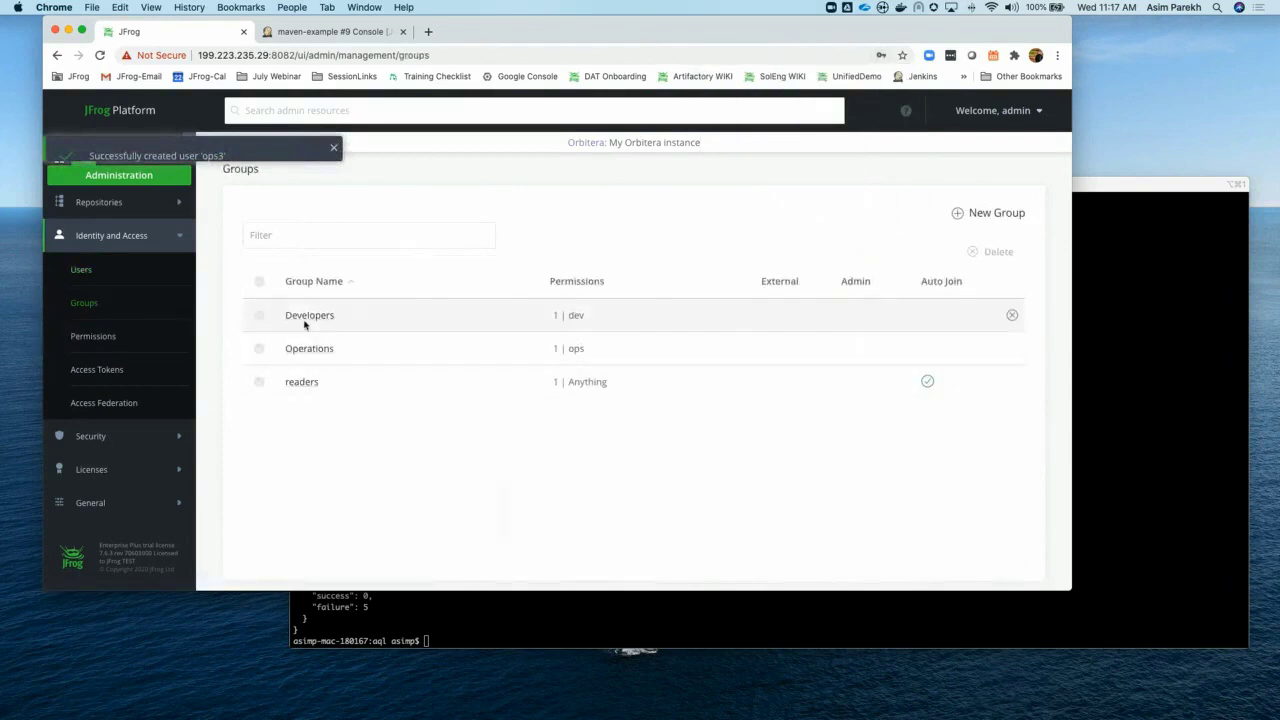
{"action": "left_click", "coordinate": [306, 318]}
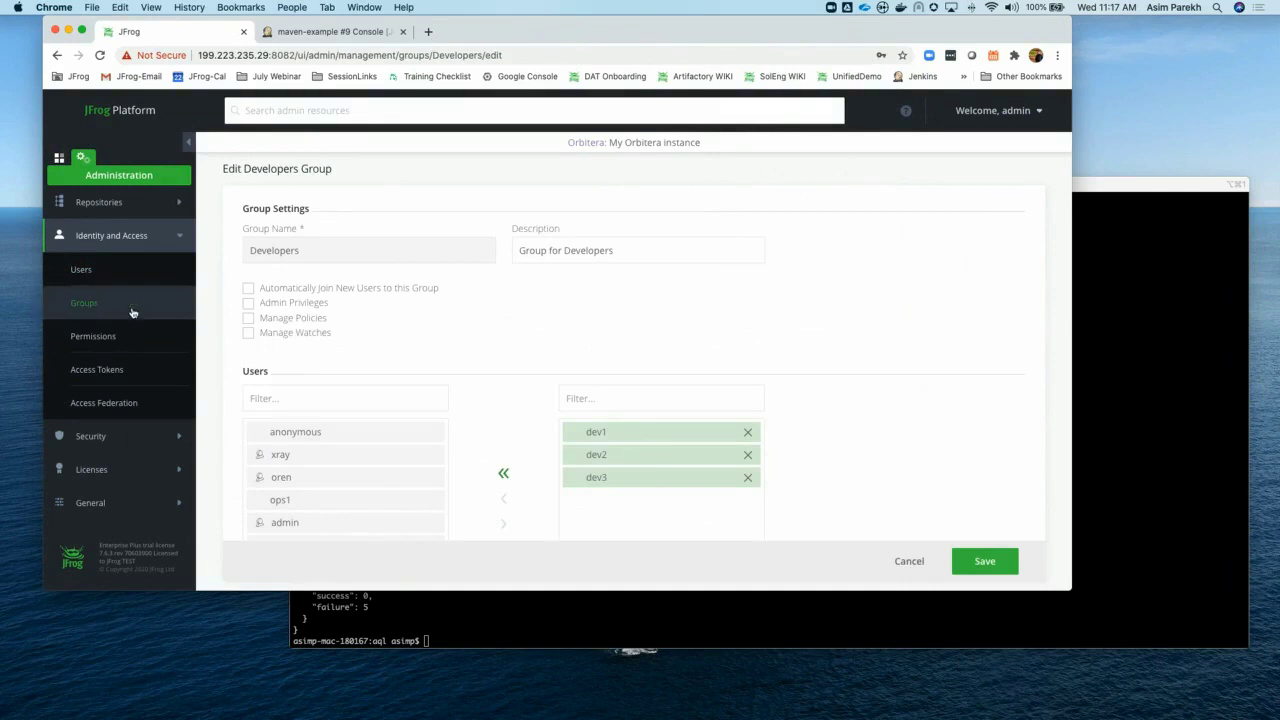
{"action": "left_click", "coordinate": [83, 302]}
{"action": "left_click", "coordinate": [297, 354]}
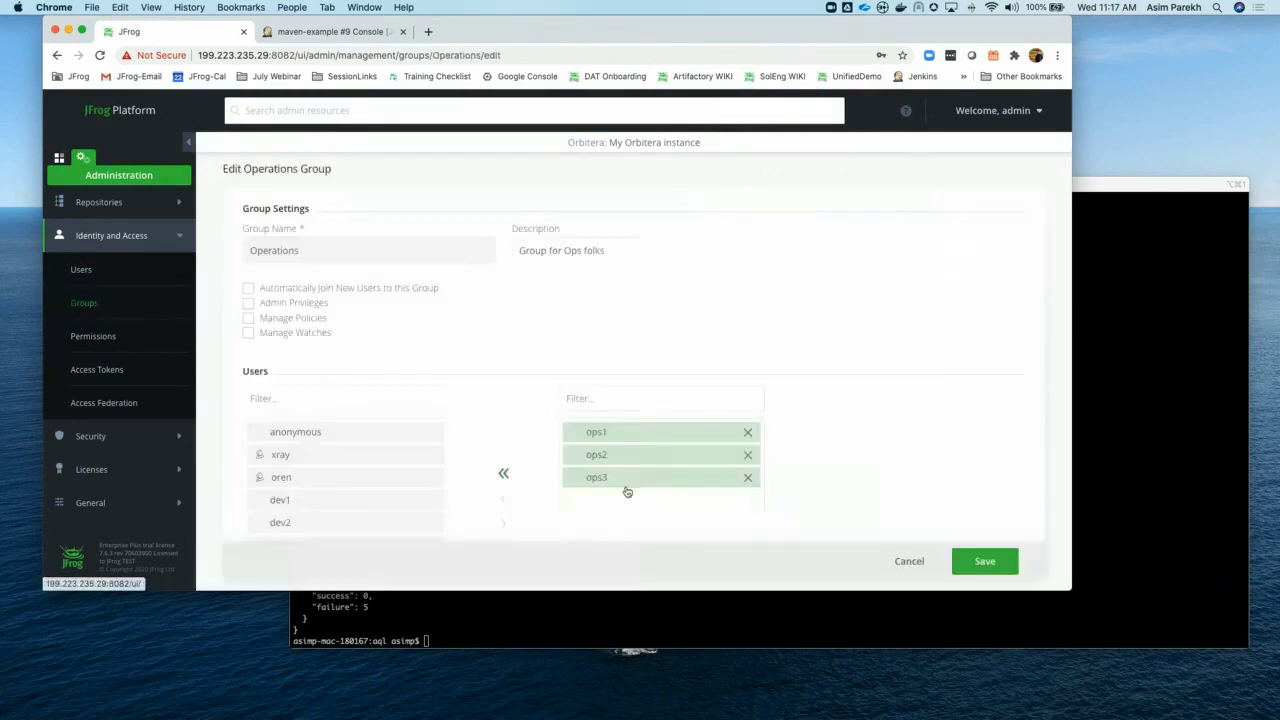
{"action": "left_click", "coordinate": [87, 335]}
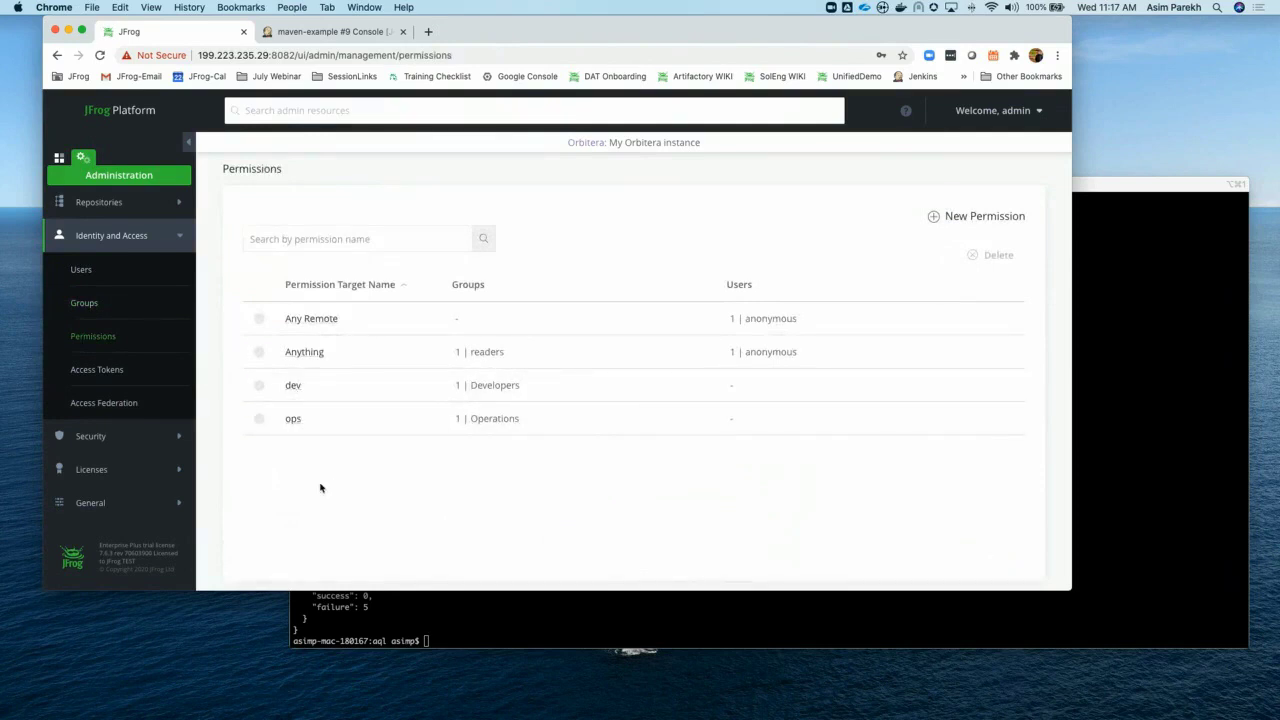
Open the dev permission target and review its 16 repositories and the Developers group's rights.
{"action": "left_click", "coordinate": [293, 386]}
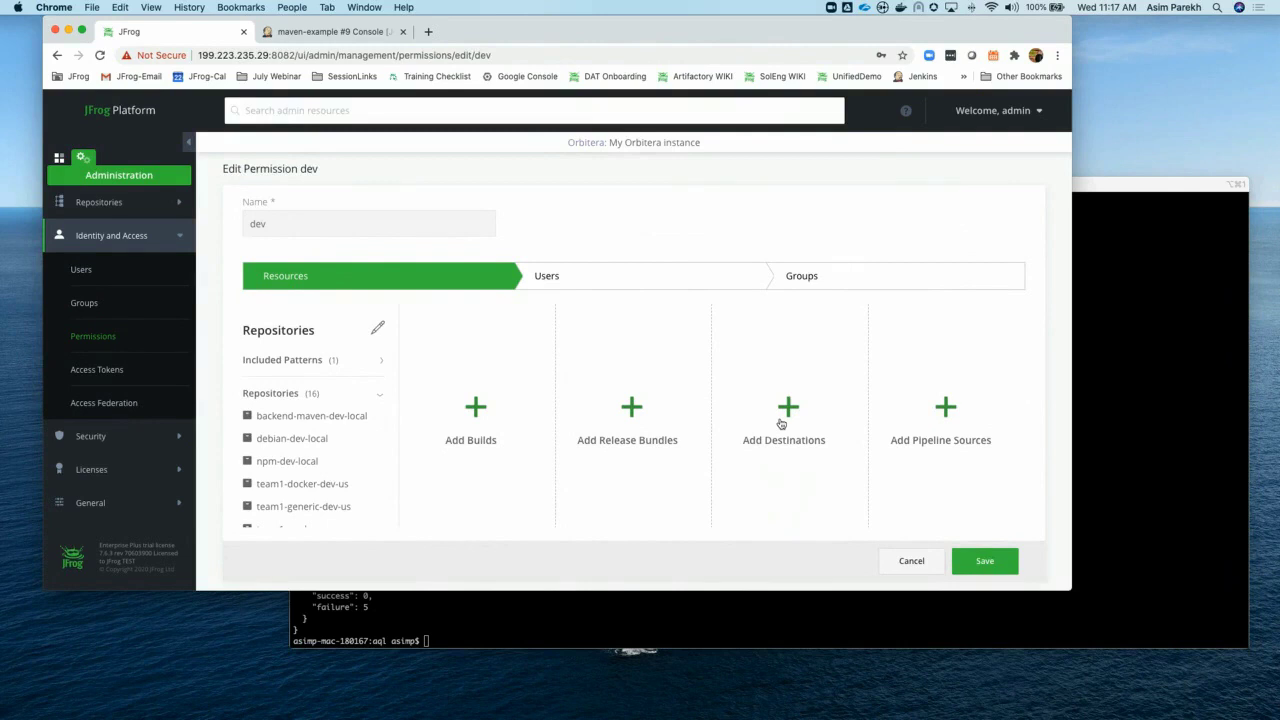
{"action": "scroll", "coordinate": [337, 437], "scroll_direction": "down", "scroll_amount": 2}
{"action": "scroll", "coordinate": [337, 437], "scroll_direction": "up", "scroll_amount": 2}
{"action": "left_click", "coordinate": [921, 275]}
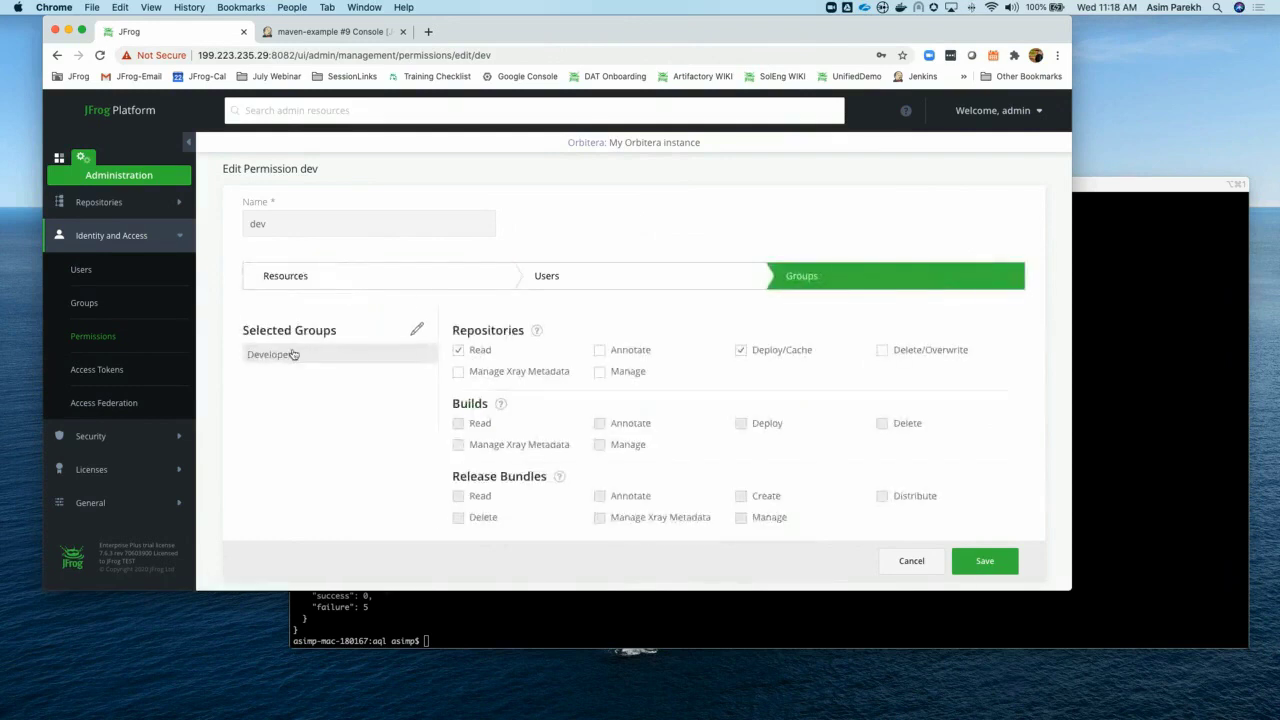
{"action": "left_click", "coordinate": [371, 282]}
{"action": "scroll", "coordinate": [268, 496], "scroll_direction": "down", "scroll_amount": 3}
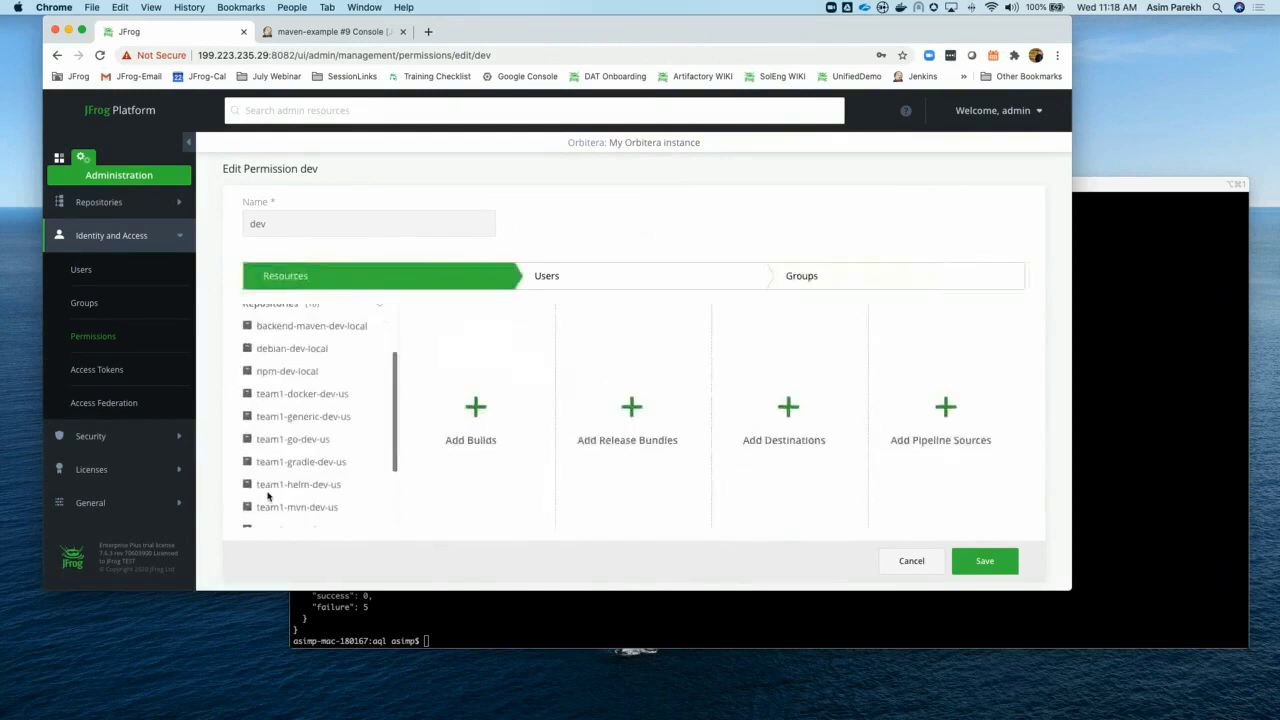
{"action": "scroll", "coordinate": [268, 496], "scroll_direction": "down", "scroll_amount": 4}
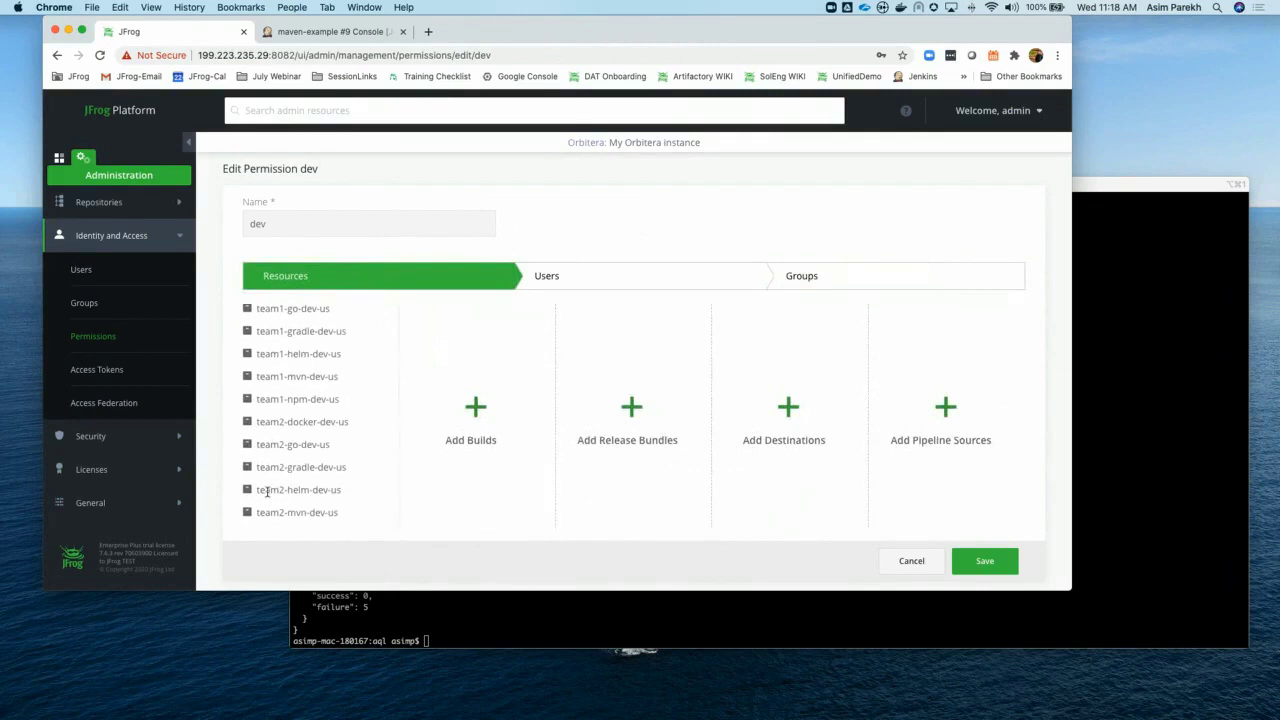
{"action": "scroll", "coordinate": [267, 491], "scroll_direction": "up", "scroll_amount": 7}
{"action": "scroll", "coordinate": [267, 491], "scroll_direction": "down", "scroll_amount": 5}
{"action": "scroll", "coordinate": [323, 463], "scroll_direction": "up", "scroll_amount": 5}
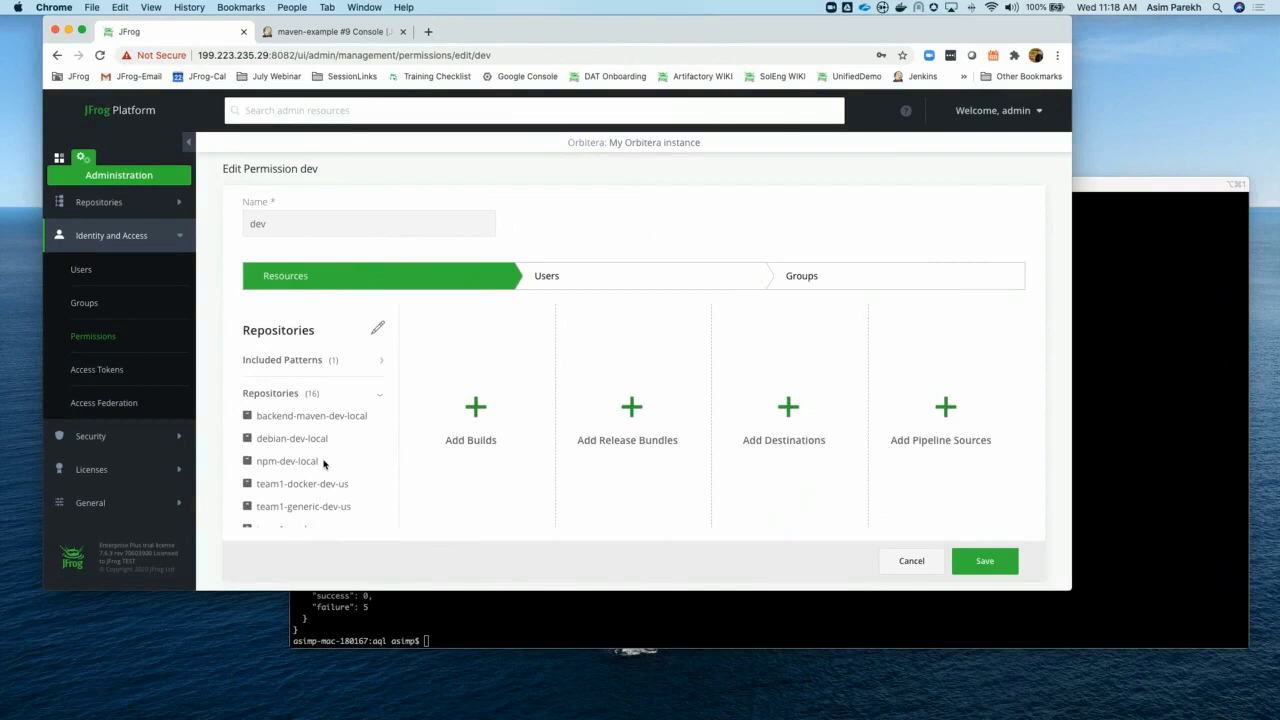
{"action": "left_click", "coordinate": [808, 277]}
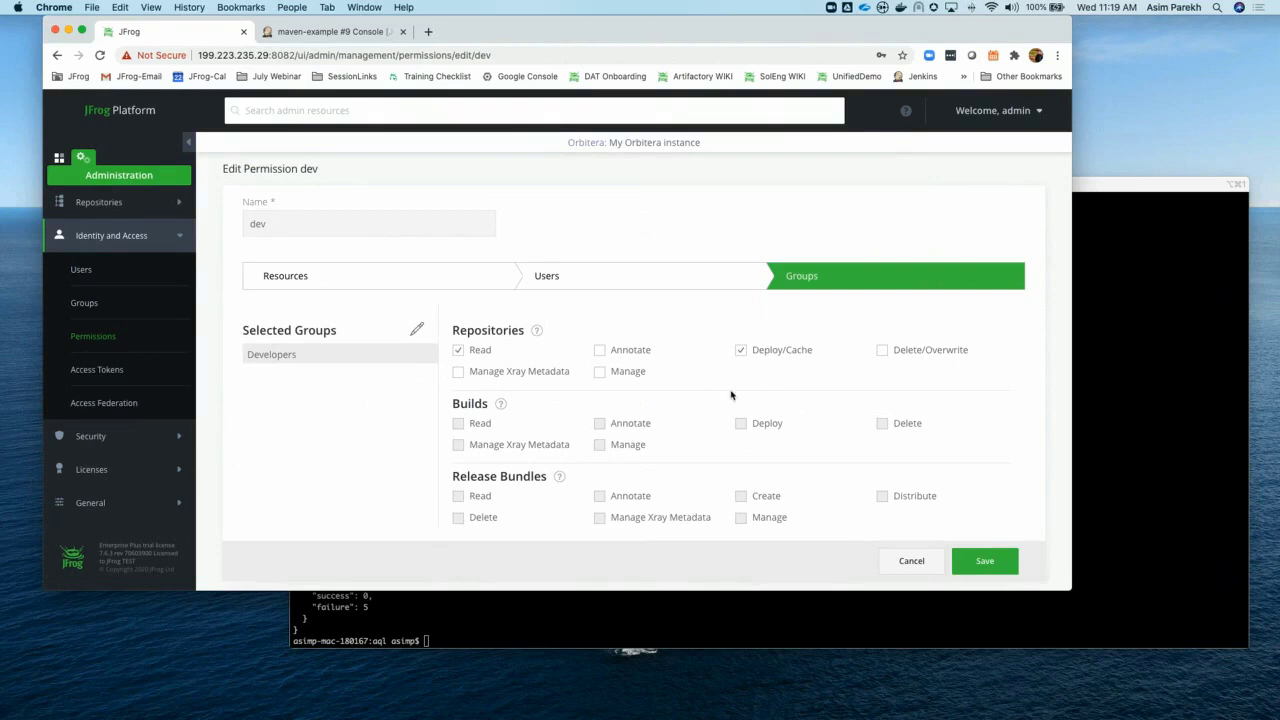
Return to the permission targets list after reviewing Developers' Read and Deploy/Cache rights on dev.
{"action": "left_click", "coordinate": [90, 339]}
Open the ops permission and check Operations' Read, Annotate and Deploy/Cache rights on 14 repositories.
{"action": "left_click", "coordinate": [310, 388]}
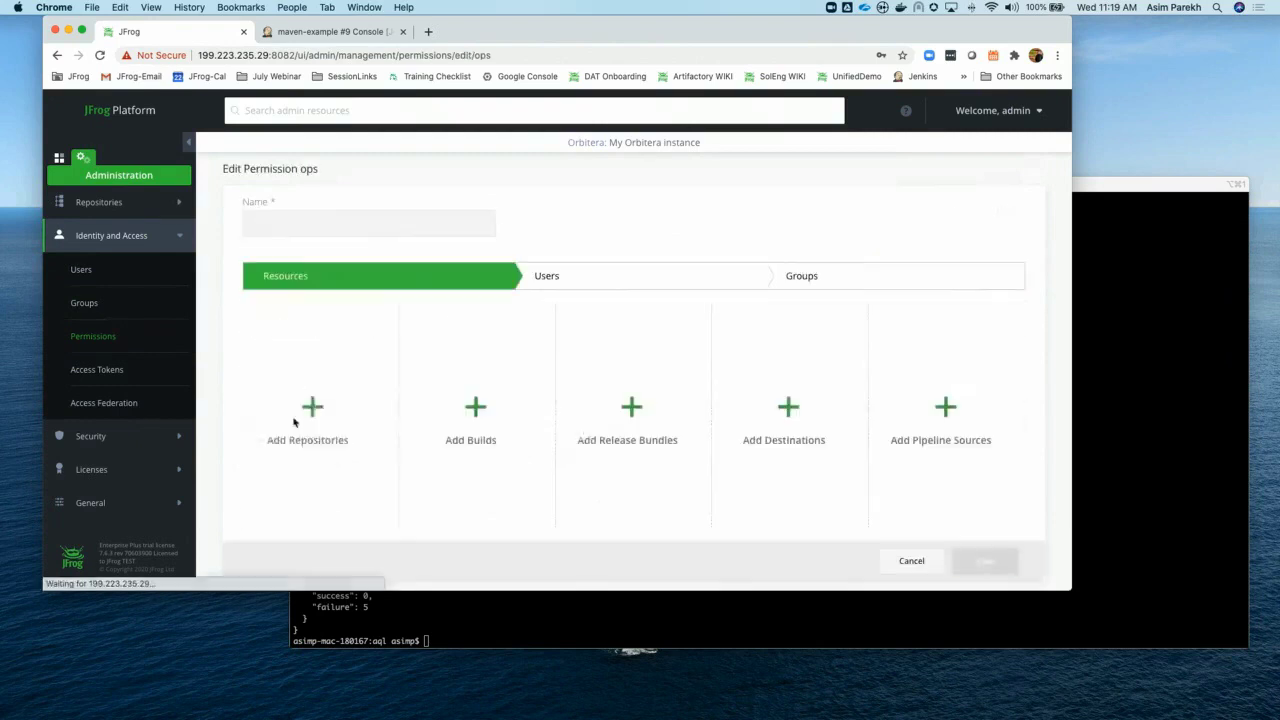
{"action": "scroll", "coordinate": [312, 461], "scroll_direction": "down", "scroll_amount": 2}
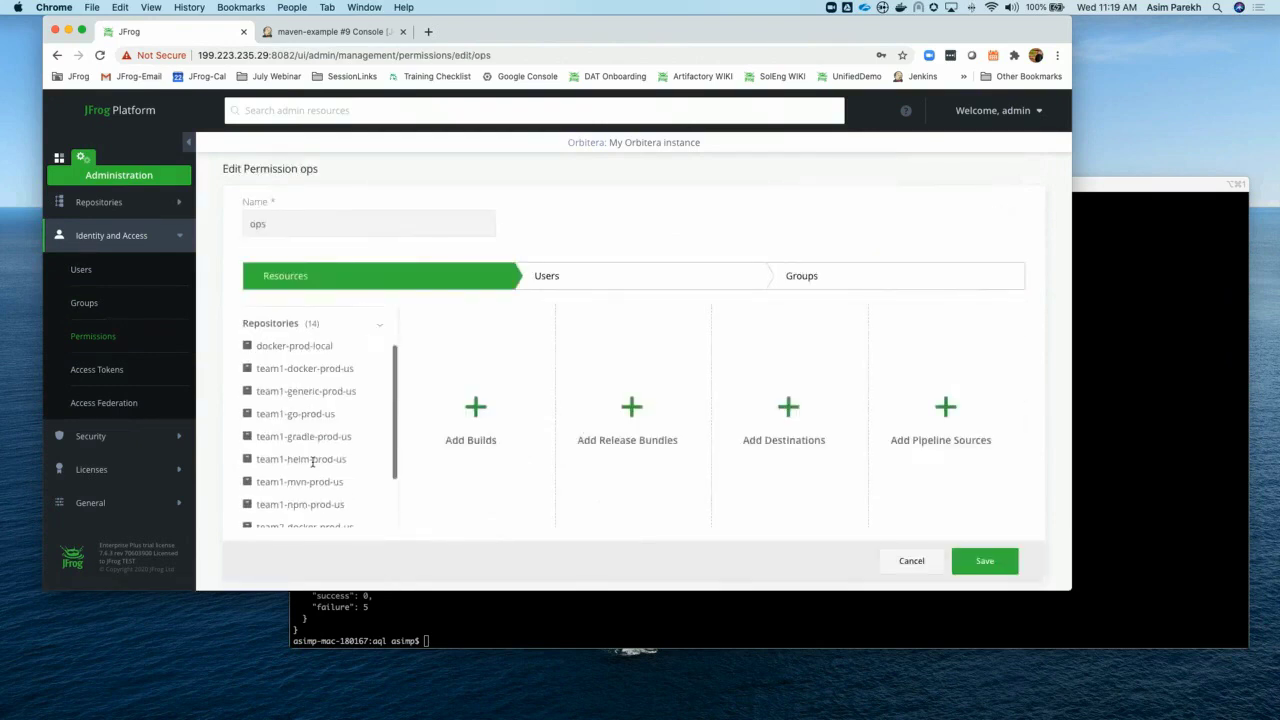
{"action": "scroll", "coordinate": [312, 461], "scroll_direction": "down", "scroll_amount": 3}
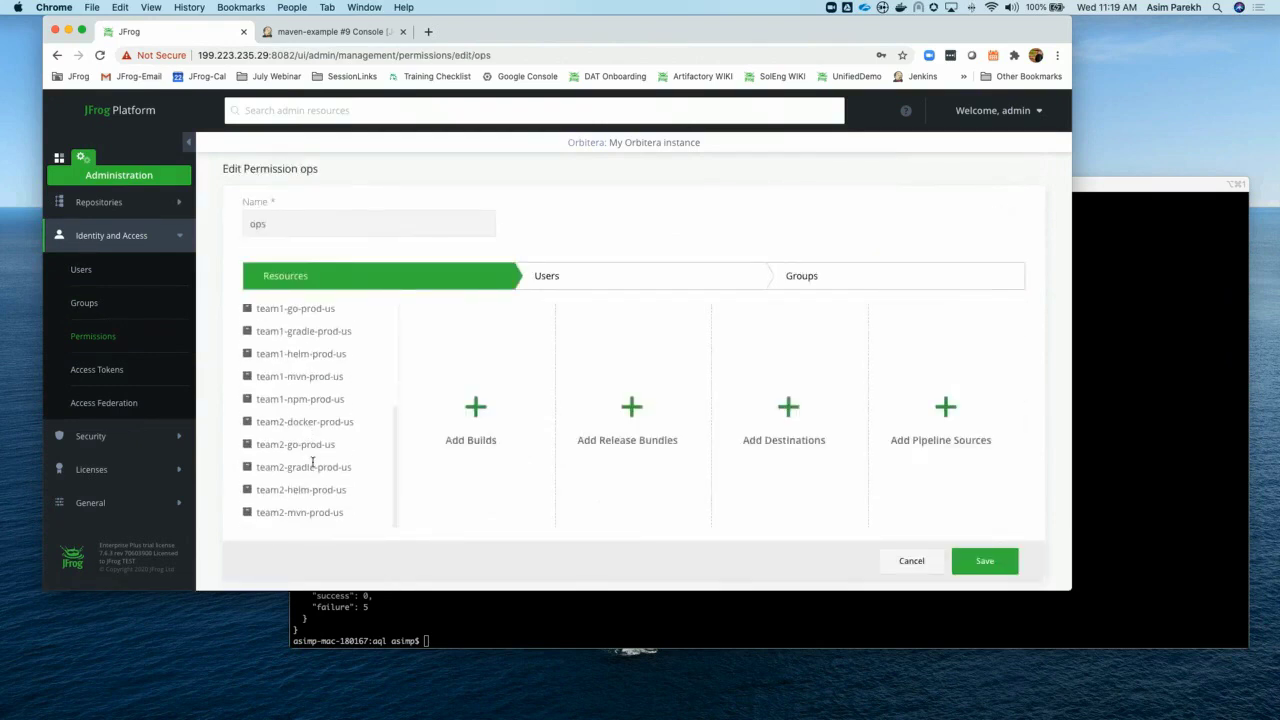
{"action": "scroll", "coordinate": [312, 366], "scroll_direction": "up", "scroll_amount": 5}
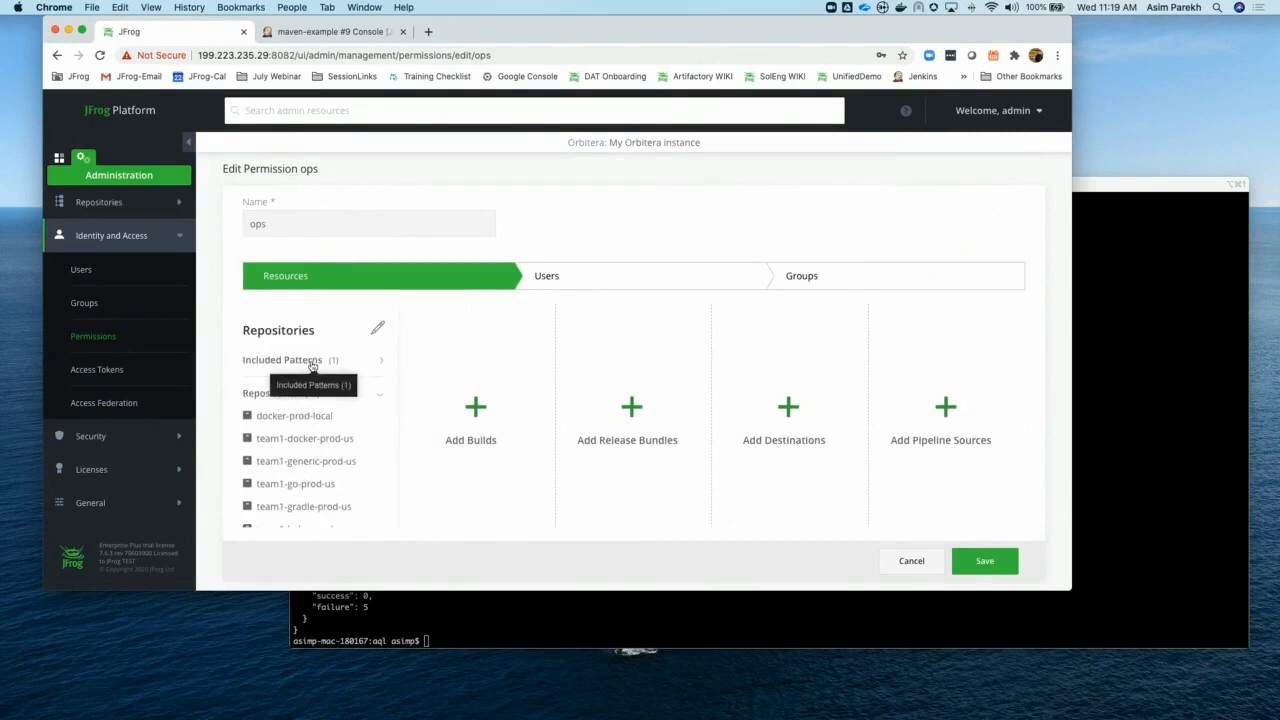
{"action": "left_click", "coordinate": [808, 274]}
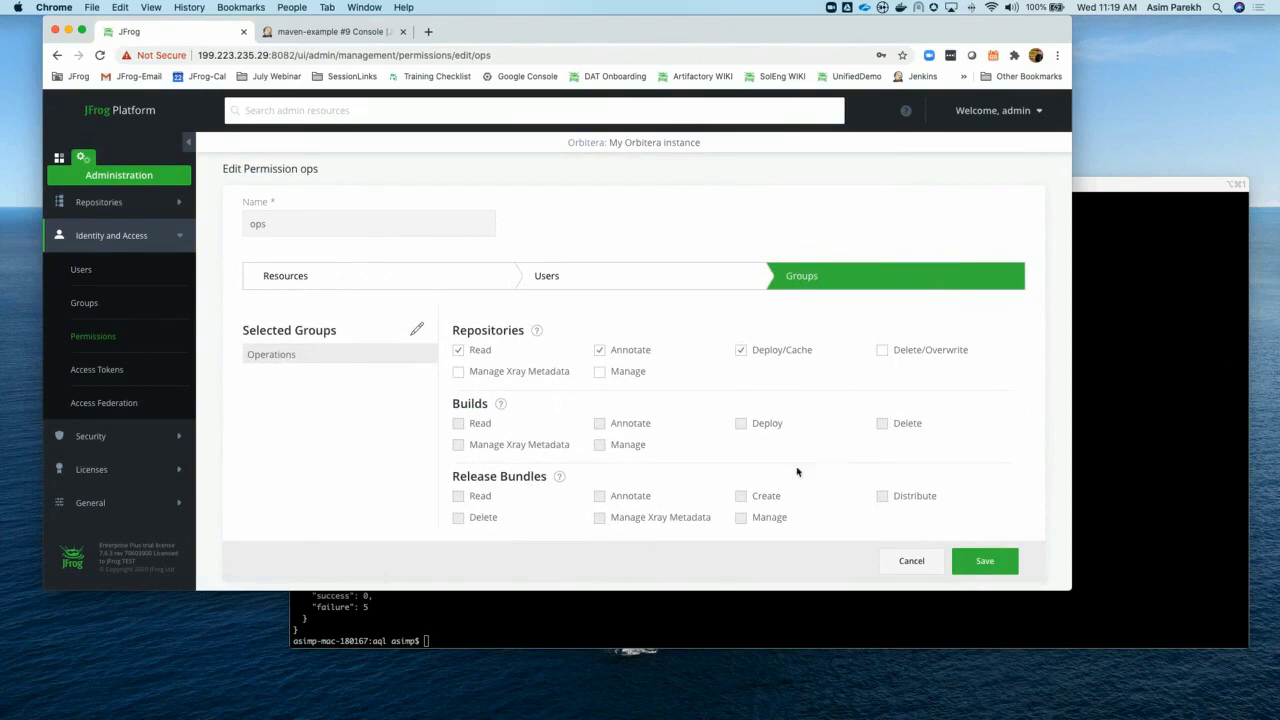
{"action": "mouse_move", "coordinate": [565, 482]}
Go to Application > Artifactory > Artifacts and browse the tree to the backend-maven repository.
{"action": "left_click", "coordinate": [59, 157]}
{"action": "left_click", "coordinate": [92, 235]}
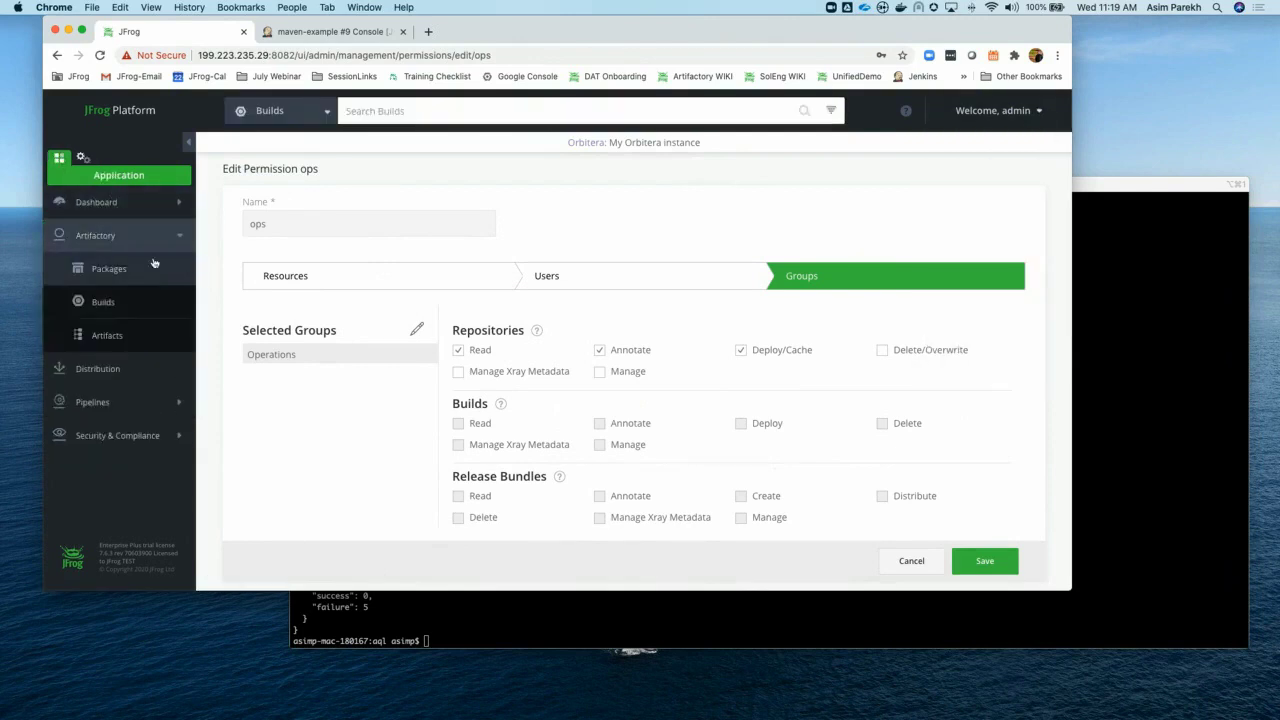
{"action": "left_click", "coordinate": [99, 333]}
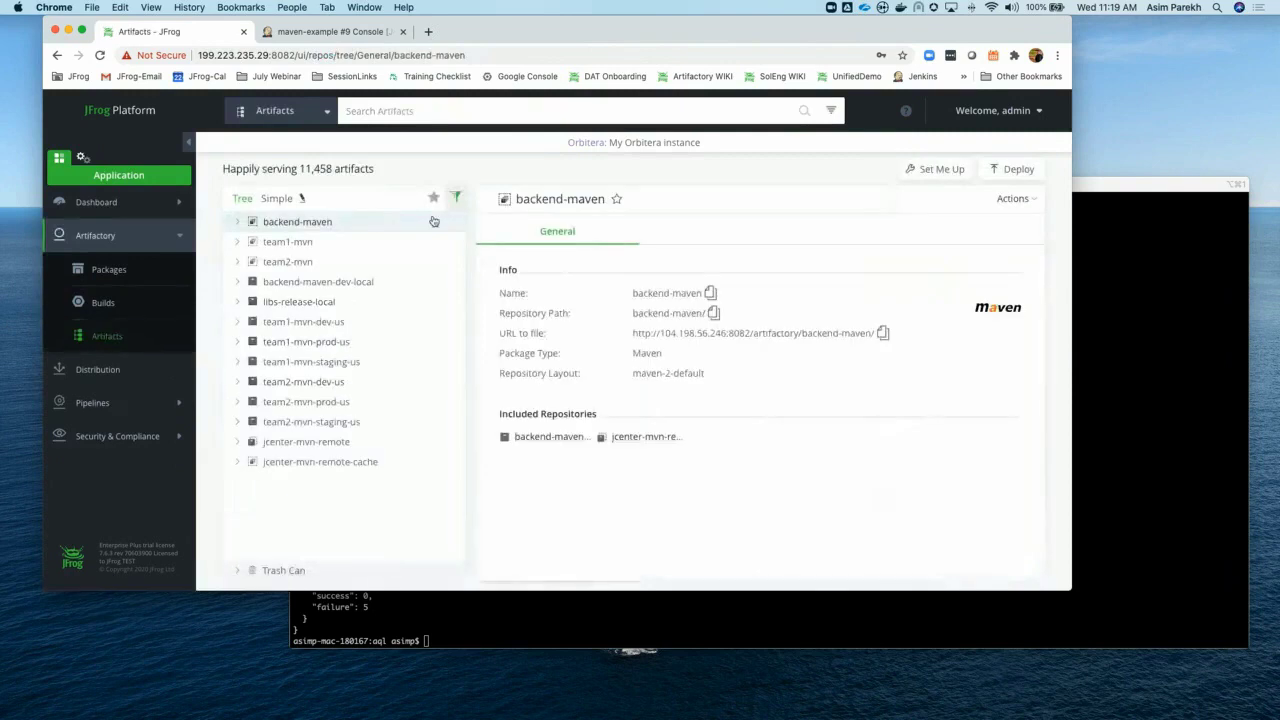
{"action": "left_click", "coordinate": [455, 197]}
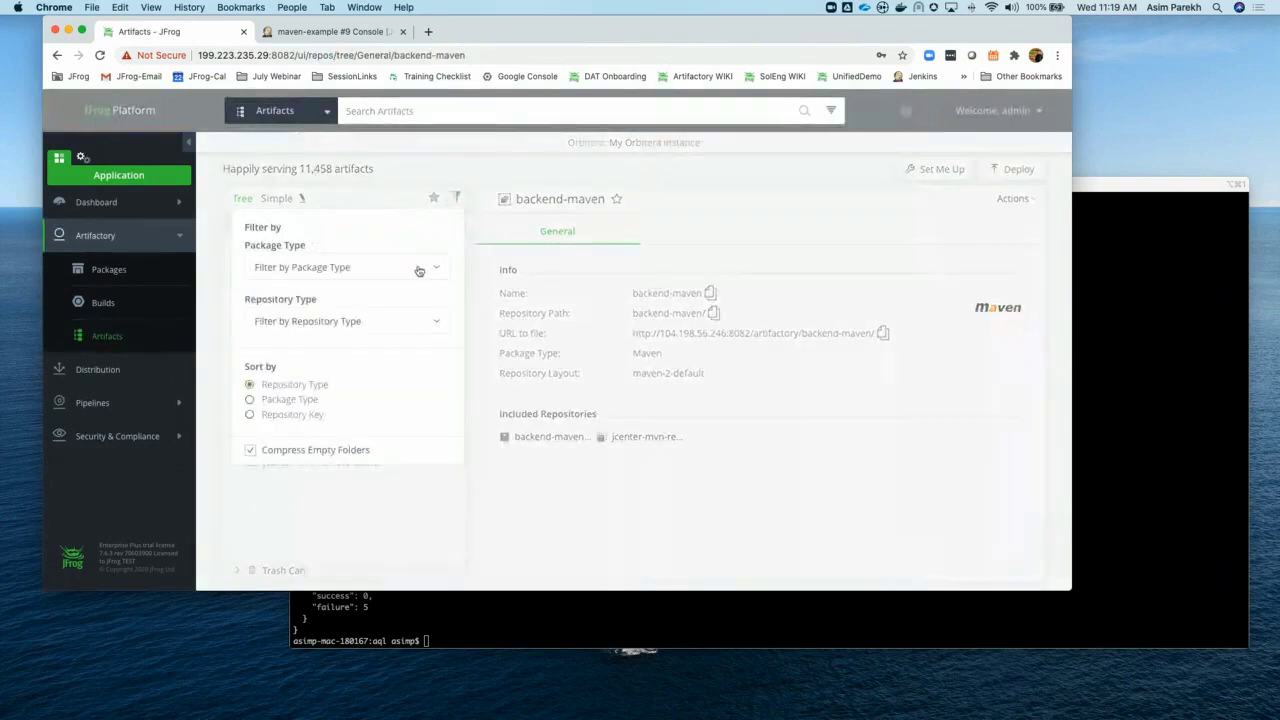
{"action": "left_click", "coordinate": [354, 497]}
{"action": "scroll", "coordinate": [390, 358], "scroll_direction": "up", "scroll_amount": 1}
{"action": "scroll", "coordinate": [342, 445], "scroll_direction": "down", "scroll_amount": 10}
{"action": "scroll", "coordinate": [340, 444], "scroll_direction": "up", "scroll_amount": 10}
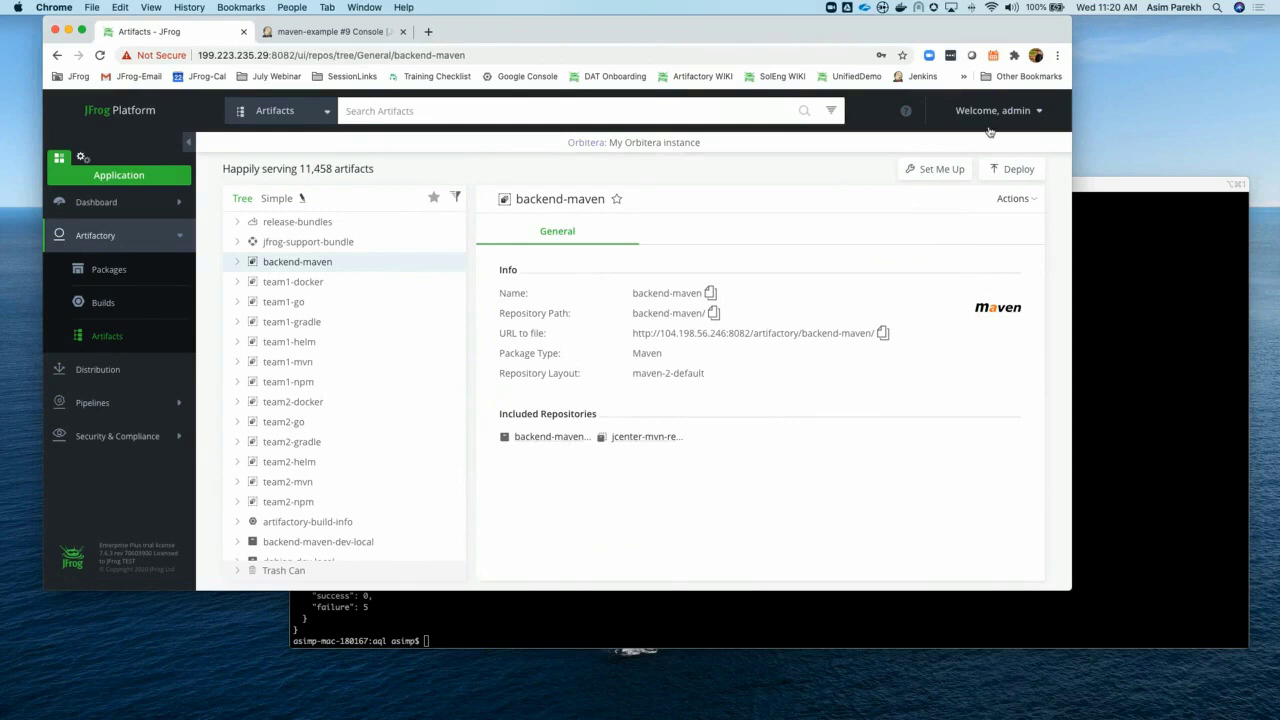
Log out of the admin account and sign in as dev1.
{"action": "left_click", "coordinate": [1040, 112]}
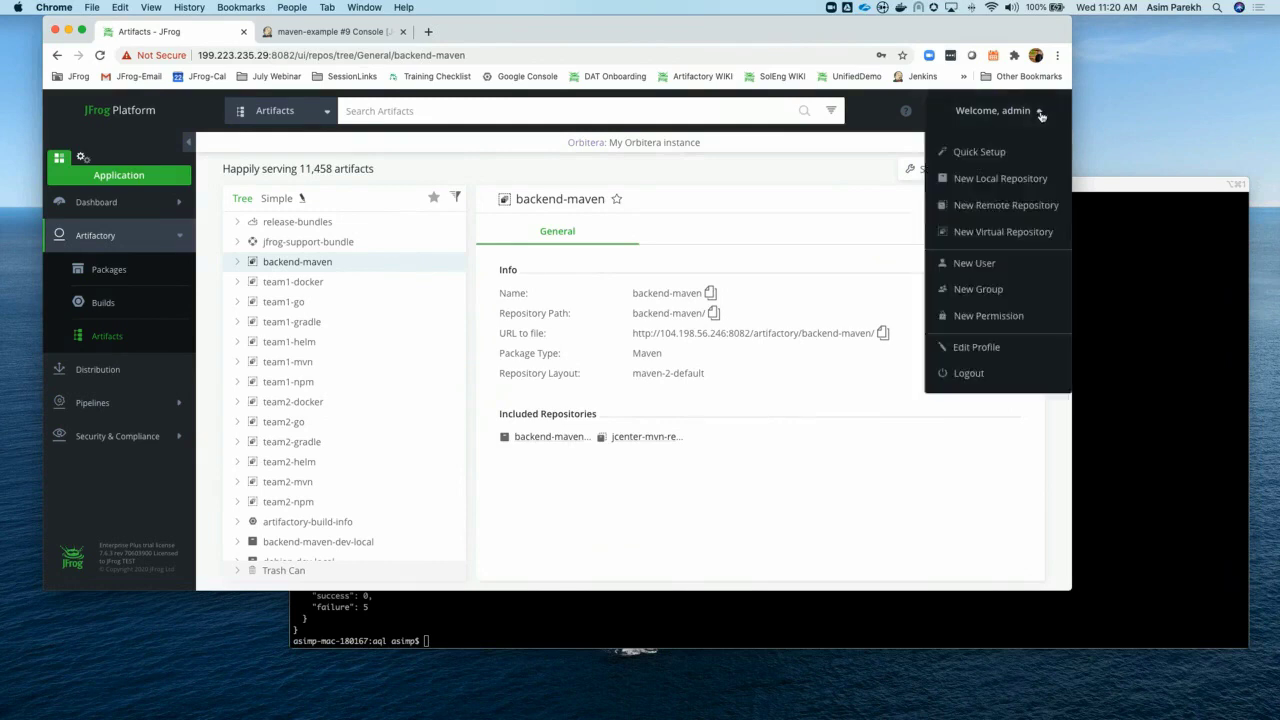
{"action": "left_click", "coordinate": [962, 372]}
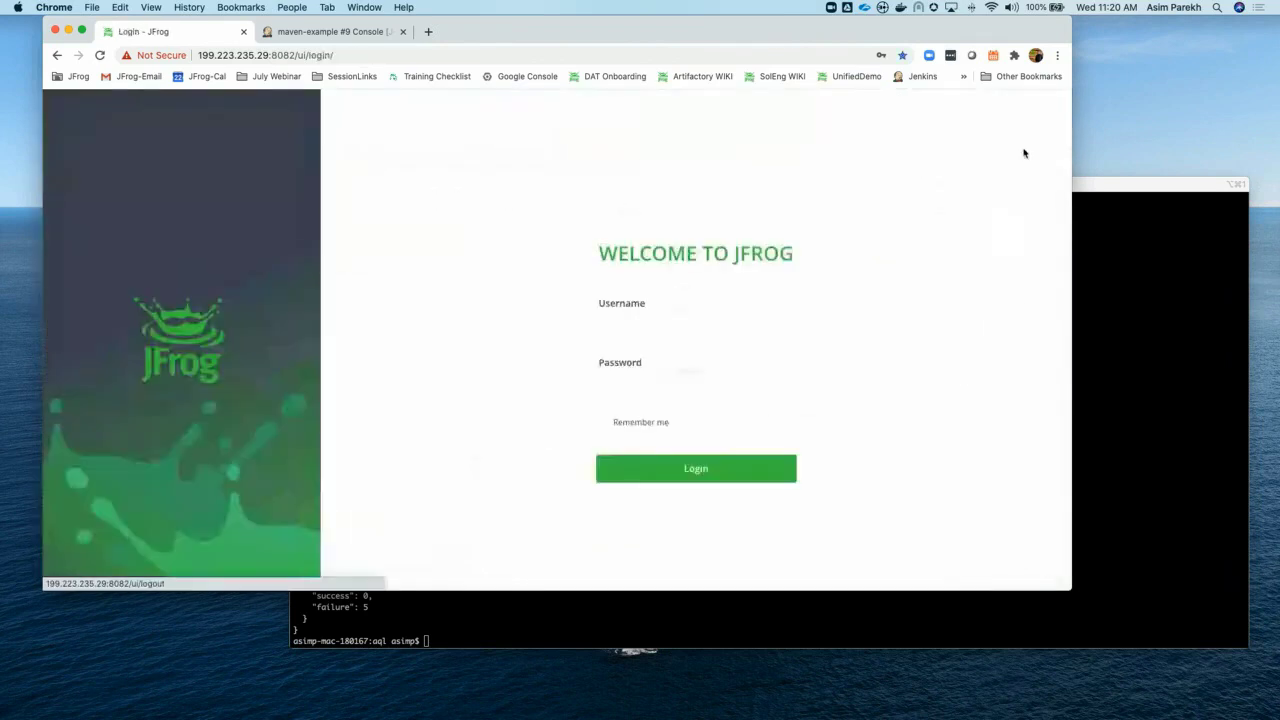
{"action": "left_click", "coordinate": [640, 328]}
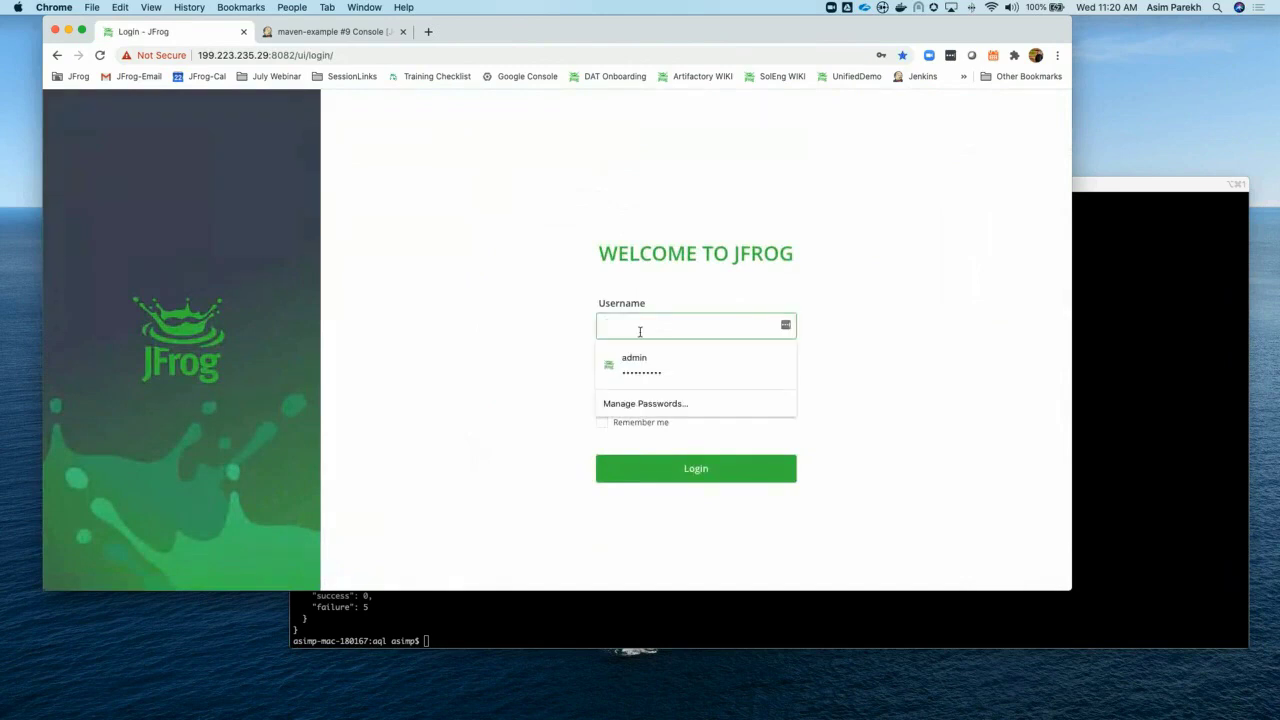
{"action": "type", "text": "dev1"}
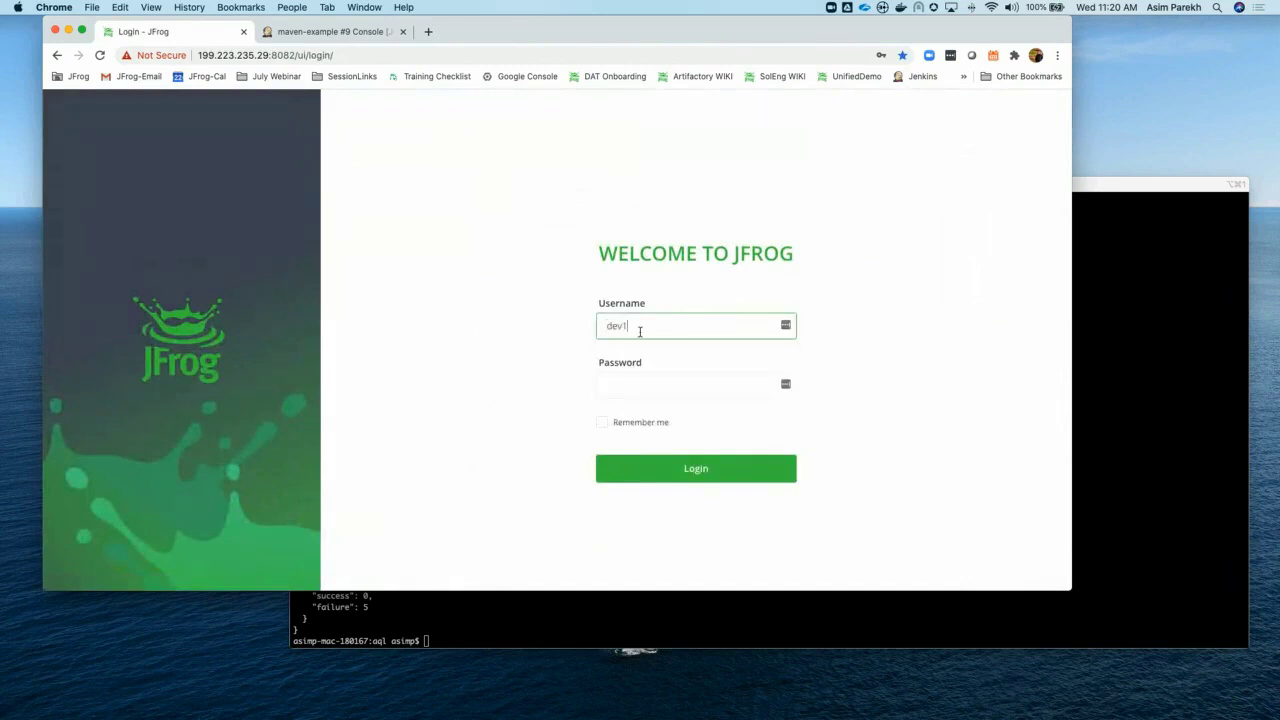
{"action": "left_click", "coordinate": [616, 383]}
{"action": "type", "text": "password"}
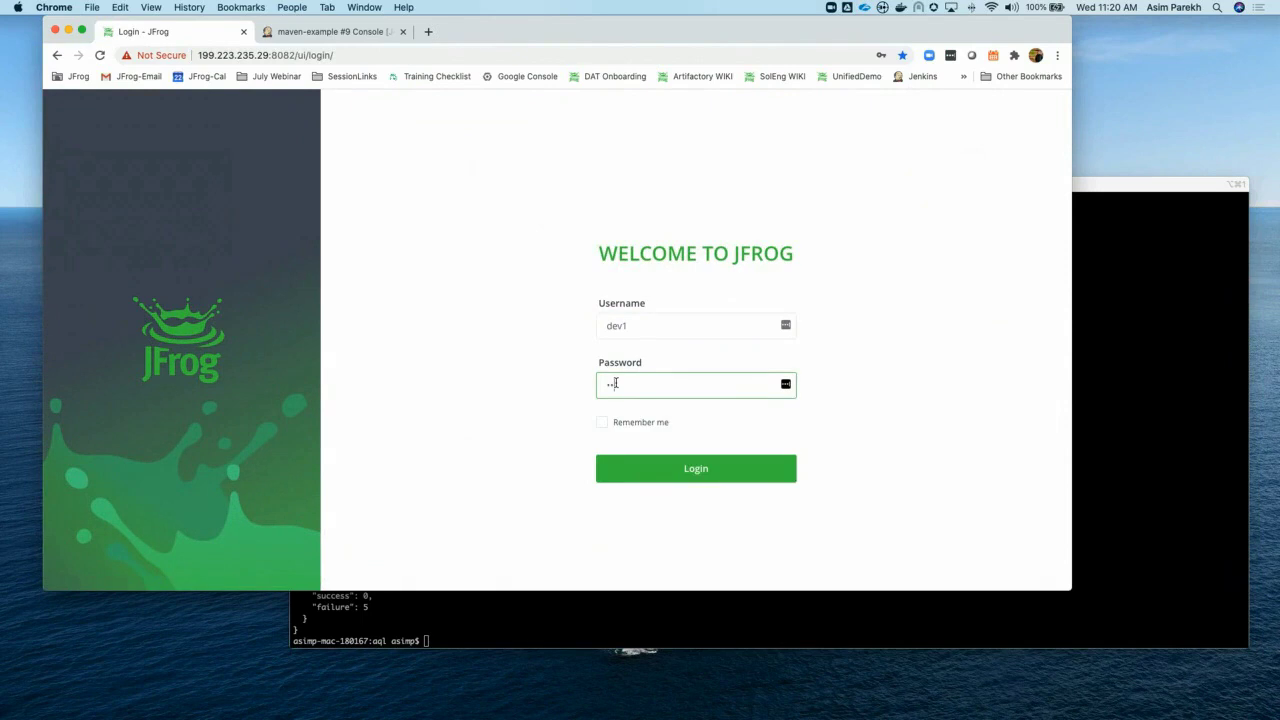
{"action": "left_click", "coordinate": [672, 477]}
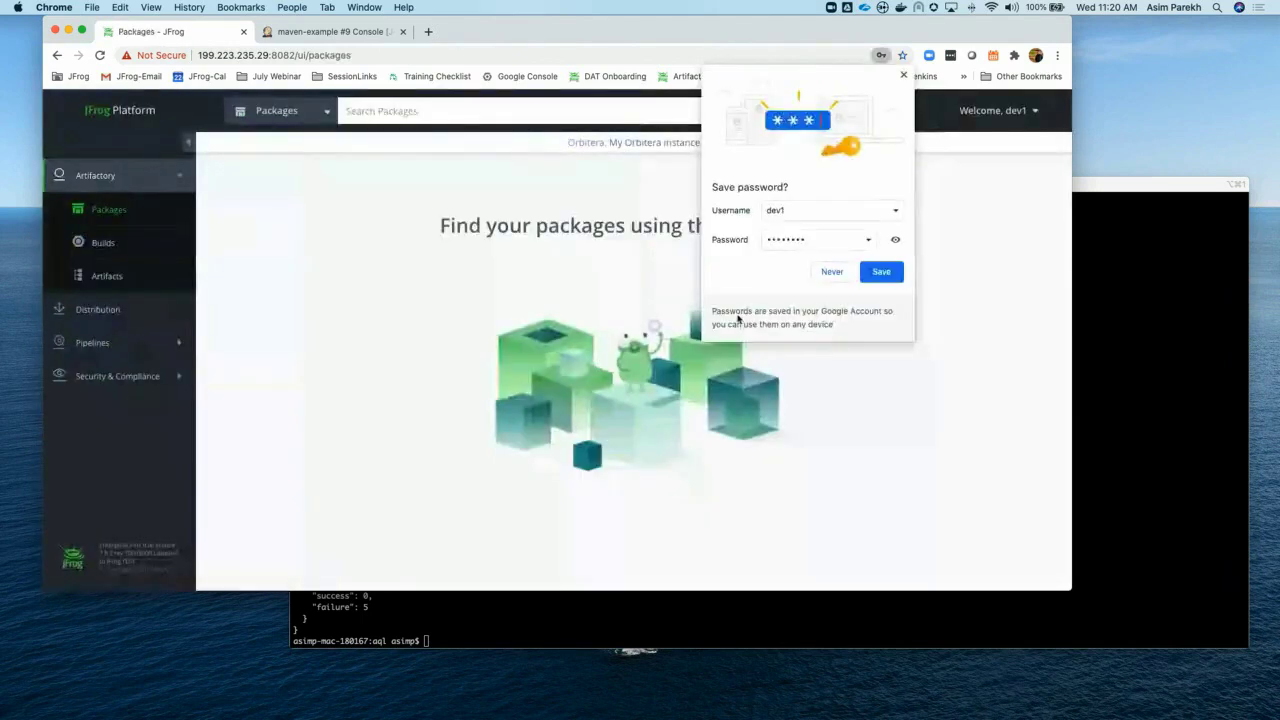
{"action": "left_click", "coordinate": [902, 77]}
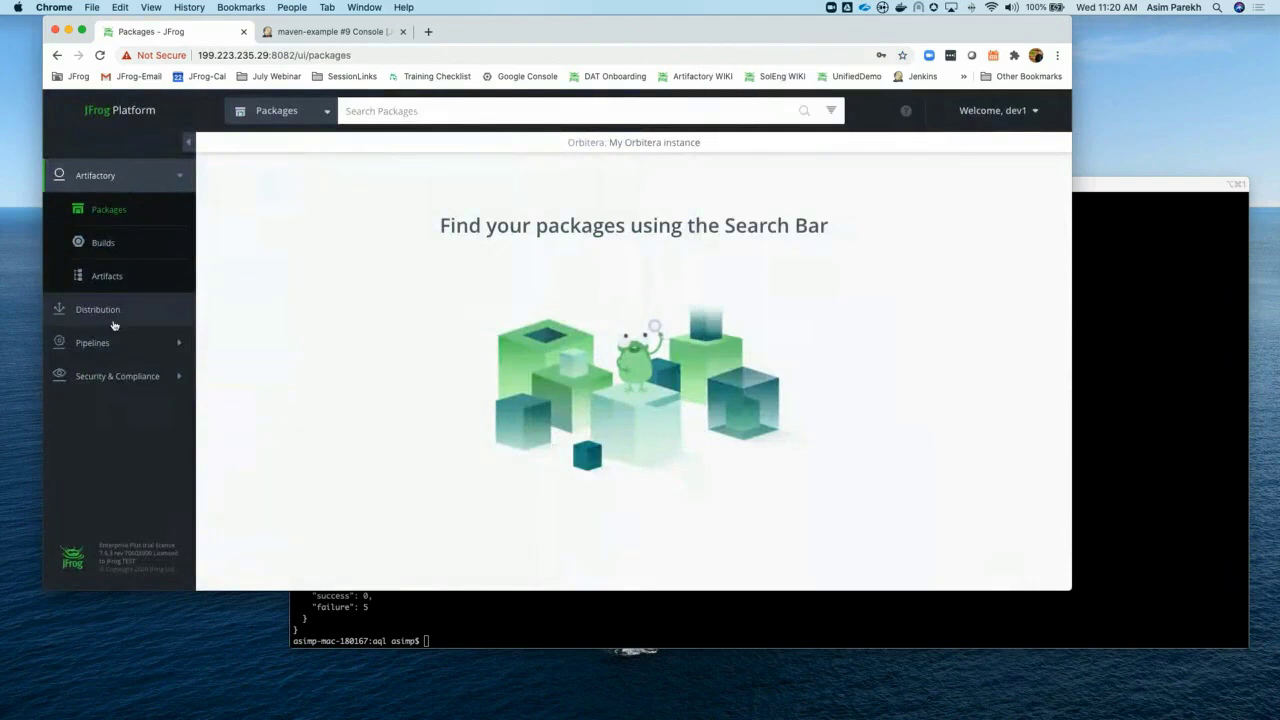
As dev1, select debian-dev-local in Artifacts and view its Properties, showing 0 properties.
{"action": "left_click", "coordinate": [109, 279]}
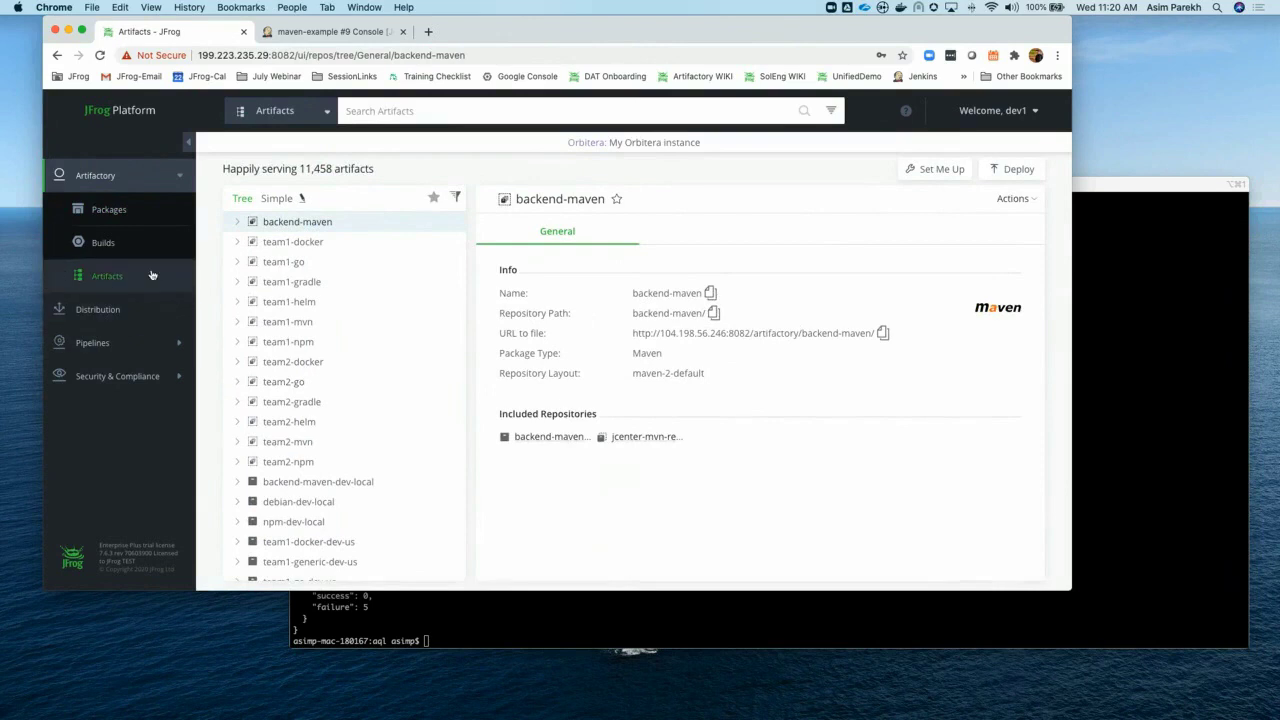
{"action": "scroll", "coordinate": [381, 358], "scroll_direction": "down", "scroll_amount": 3}
{"action": "scroll", "coordinate": [381, 358], "scroll_direction": "up", "scroll_amount": 3}
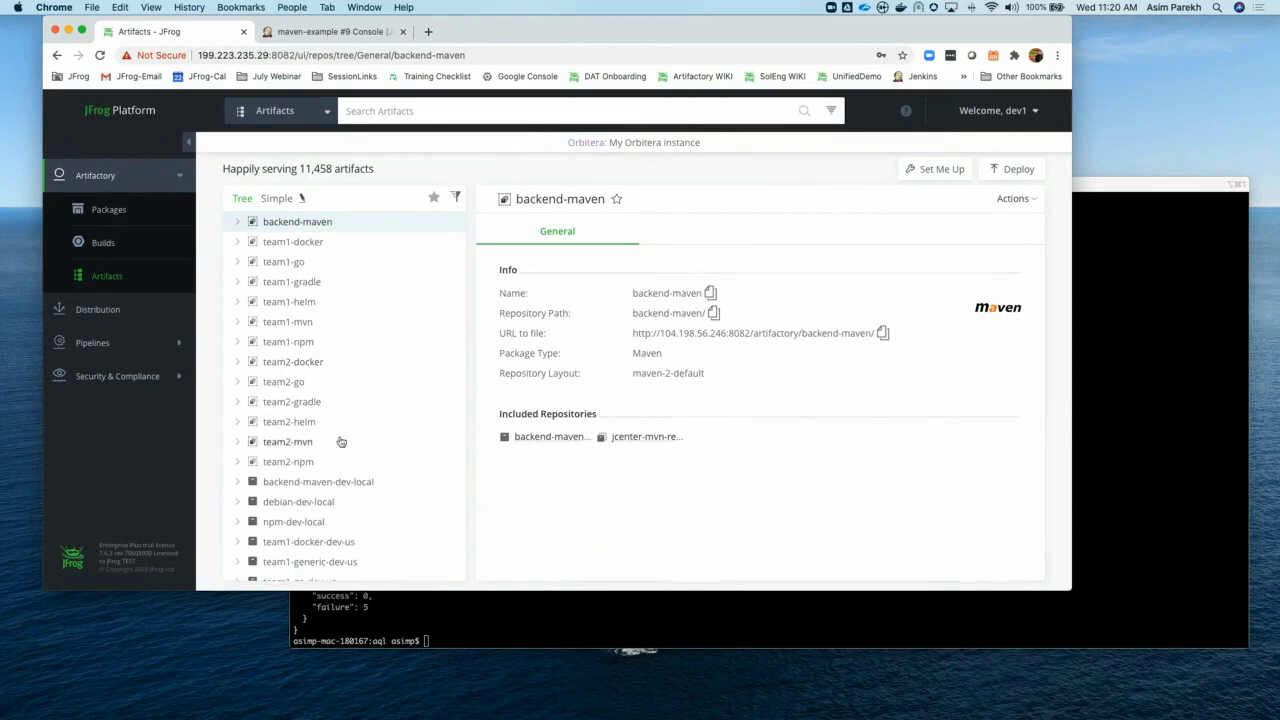
{"action": "scroll", "coordinate": [340, 441], "scroll_direction": "down", "scroll_amount": 5}
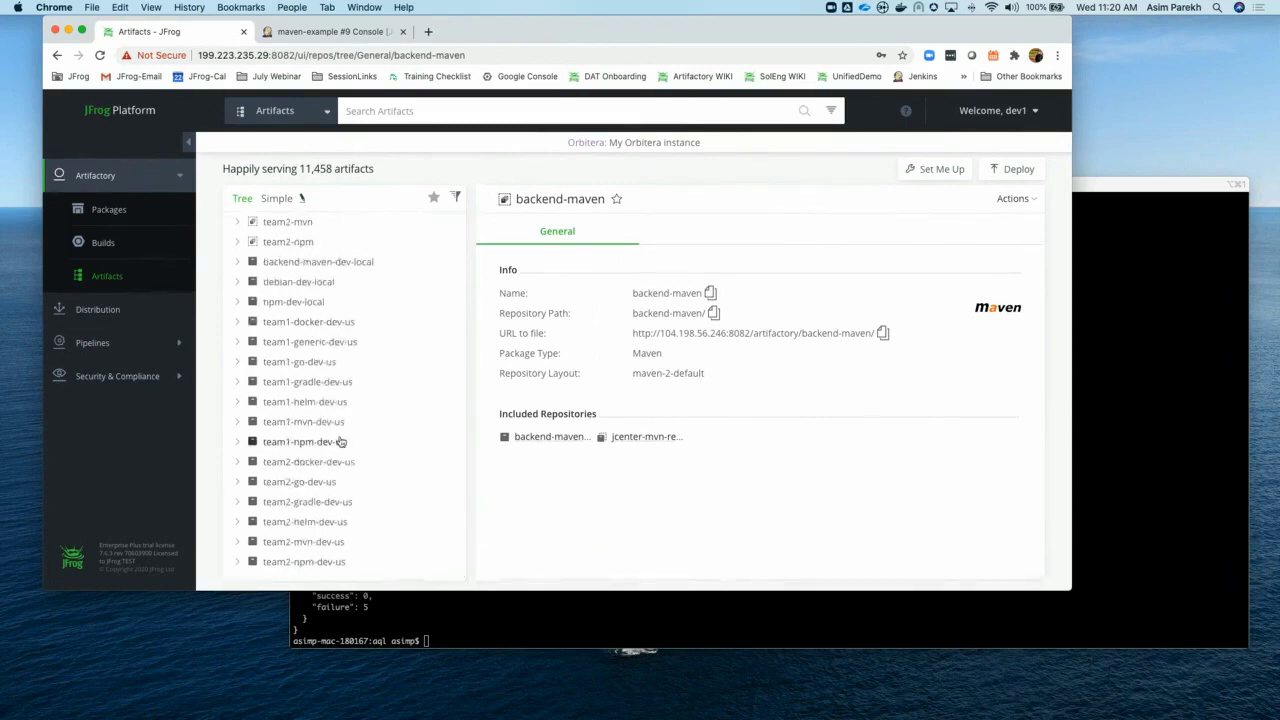
{"action": "scroll", "coordinate": [340, 441], "scroll_direction": "up", "scroll_amount": 5}
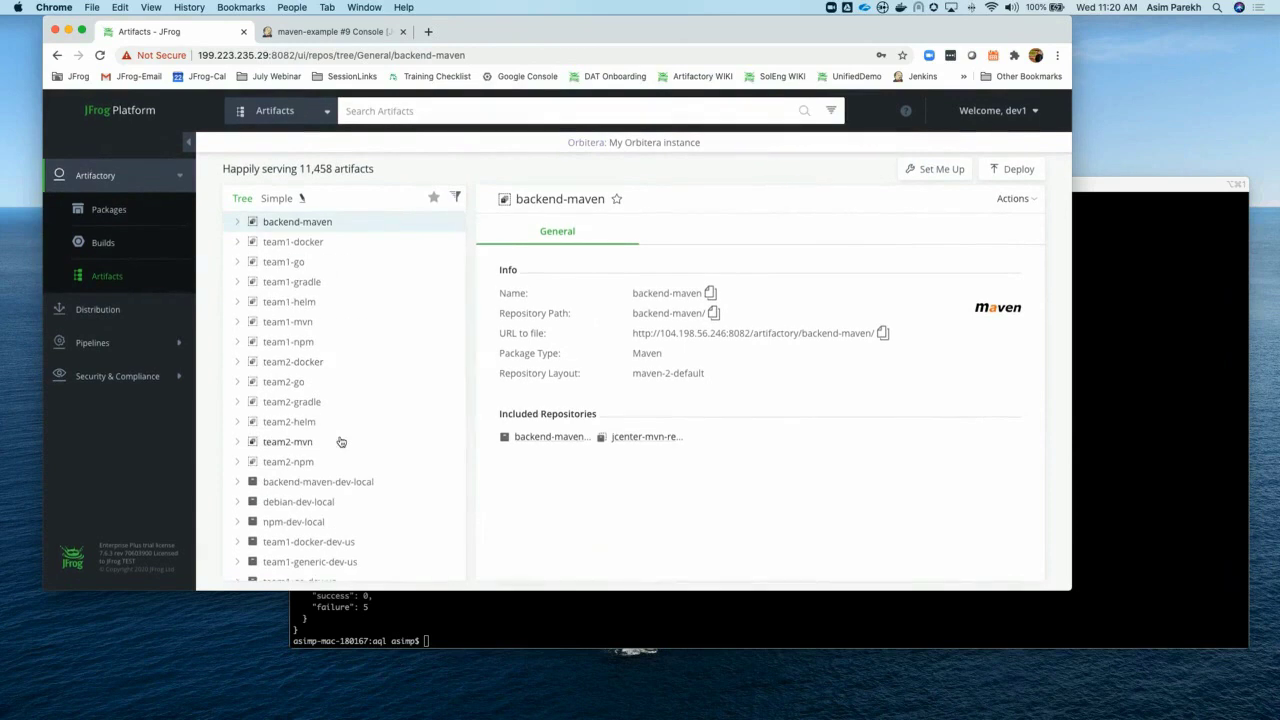
{"action": "scroll", "coordinate": [340, 441], "scroll_direction": "down", "scroll_amount": 5}
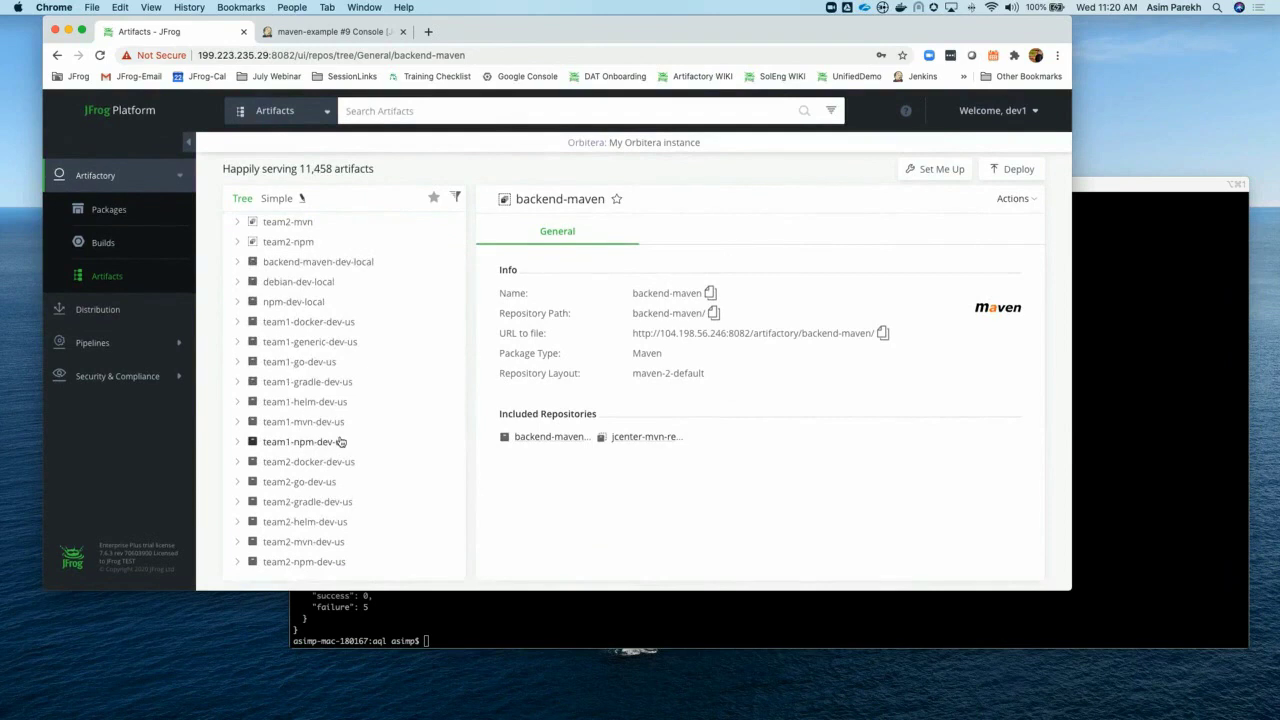
{"action": "left_click", "coordinate": [325, 283]}
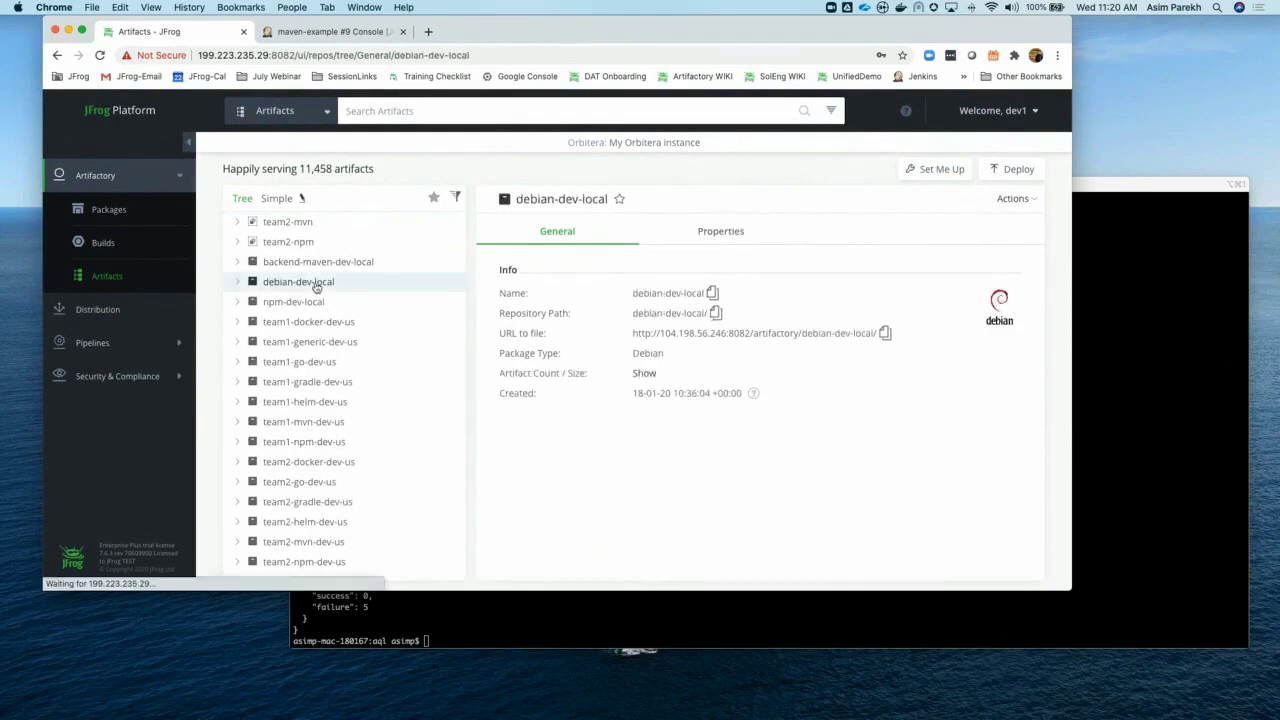
{"action": "left_click", "coordinate": [716, 236]}
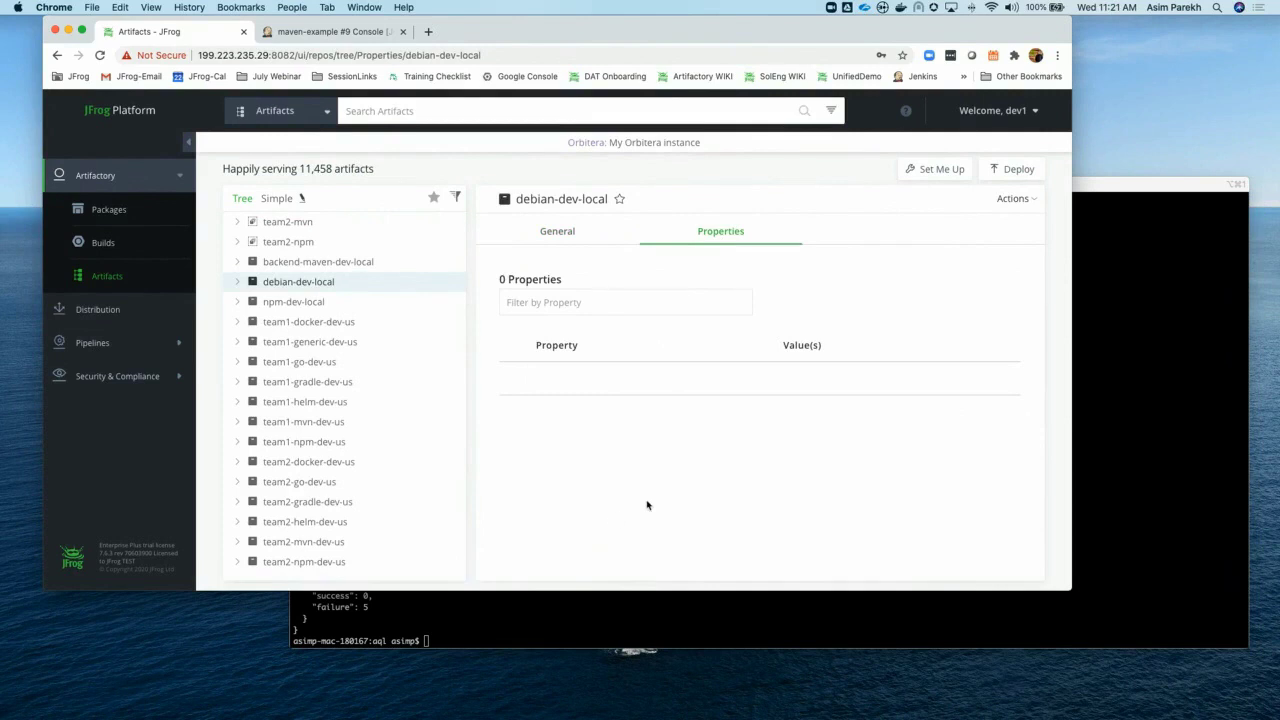
Log out of dev1 and sign in as ops1.
{"action": "left_click", "coordinate": [1036, 112]}
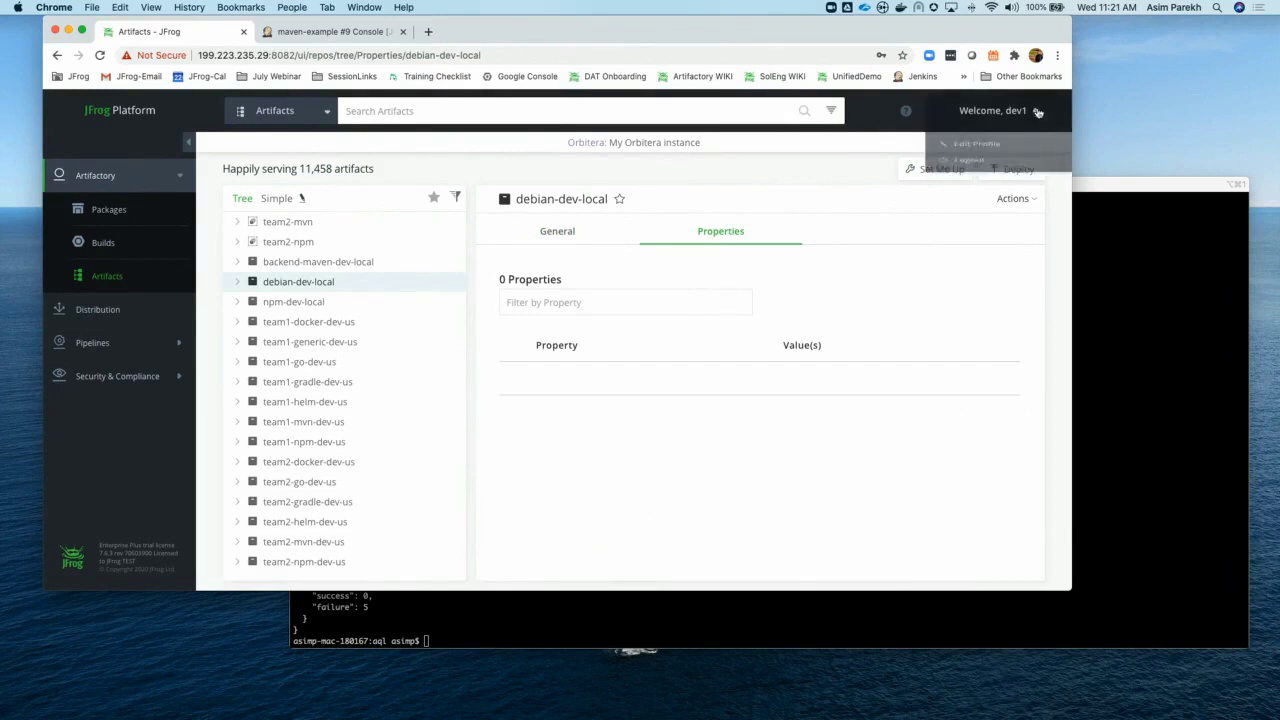
{"action": "left_click", "coordinate": [966, 179]}
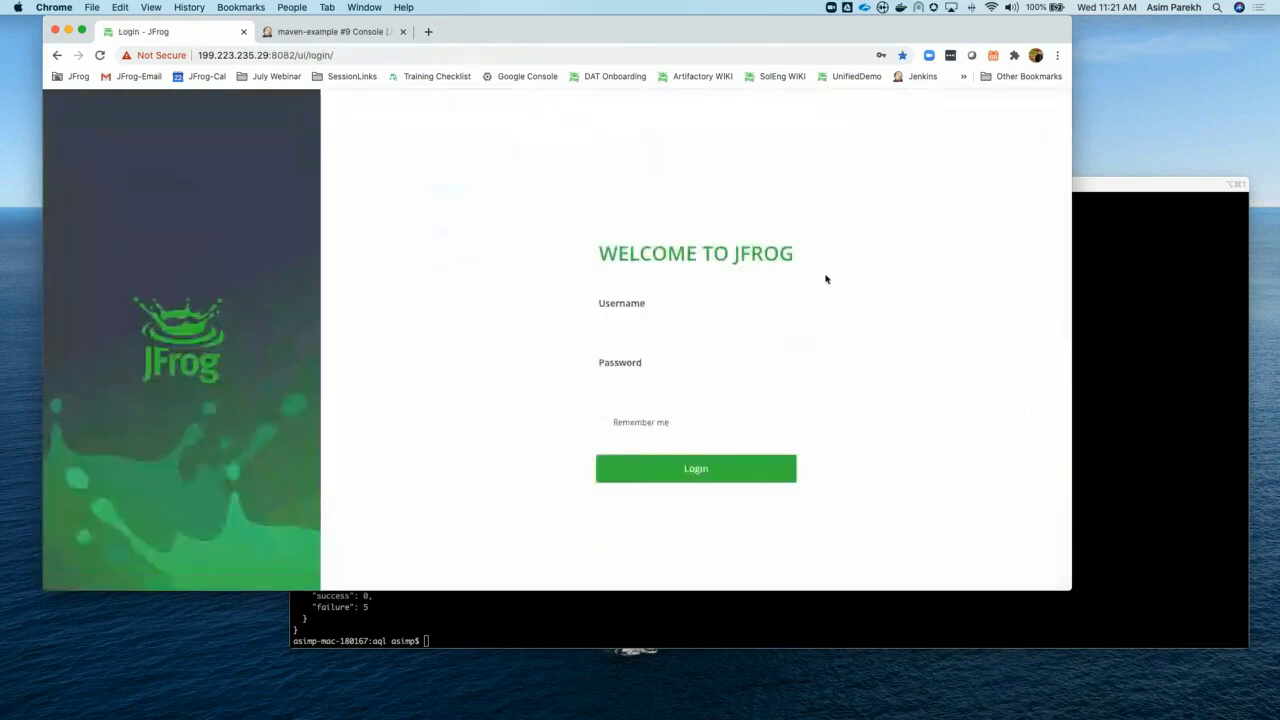
{"action": "left_click", "coordinate": [688, 334]}
{"action": "type", "text": "ops"}
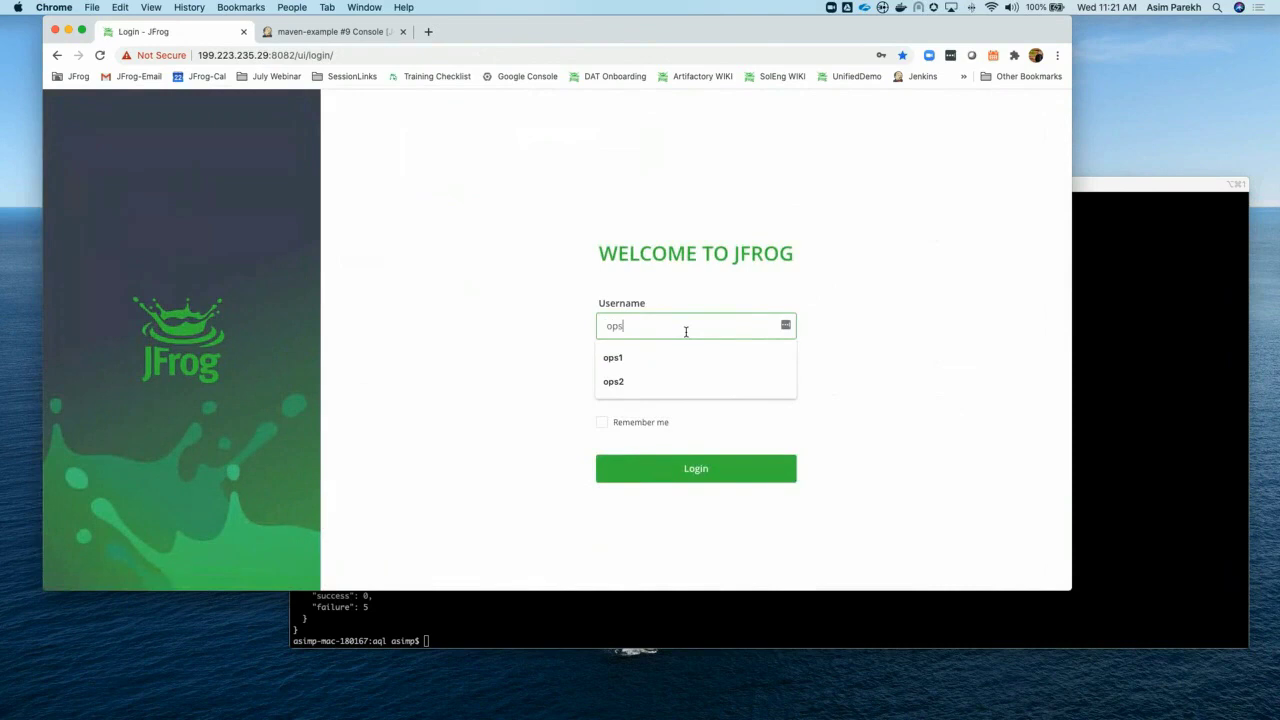
{"action": "type", "text": "1"}
{"action": "key", "text": "Tab"}
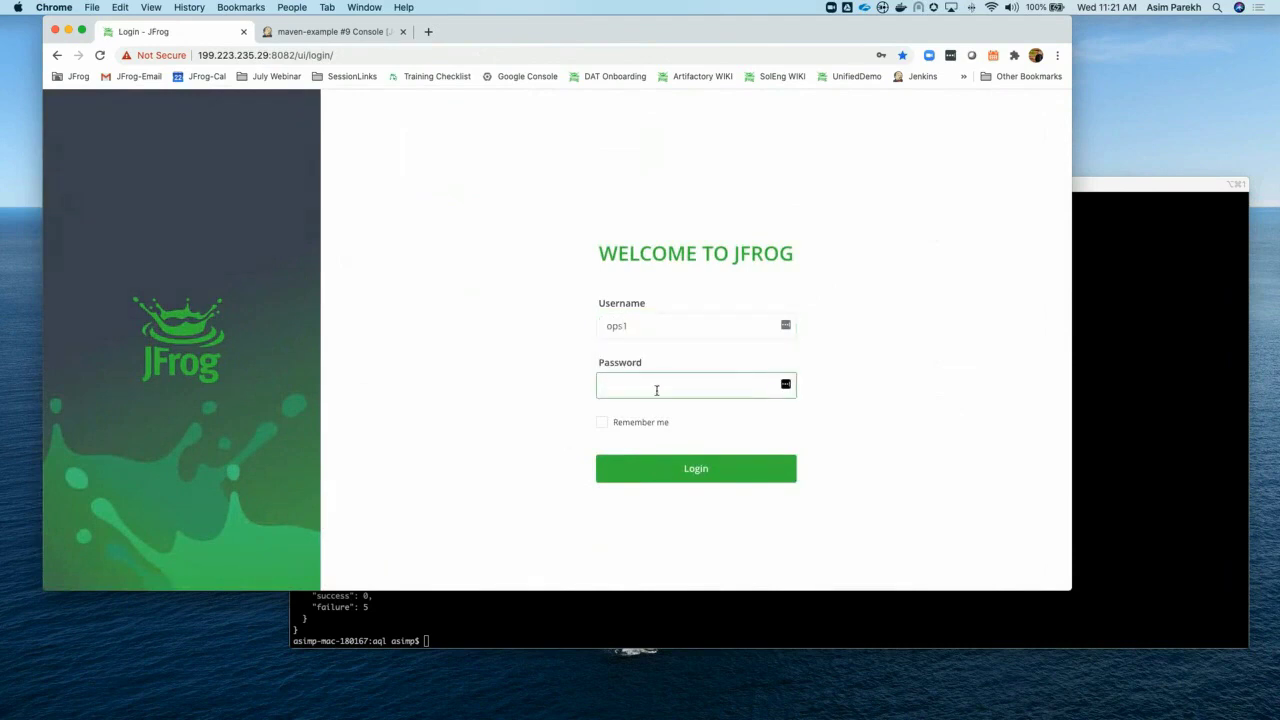
{"action": "type", "text": "password"}
{"action": "left_click", "coordinate": [652, 466]}
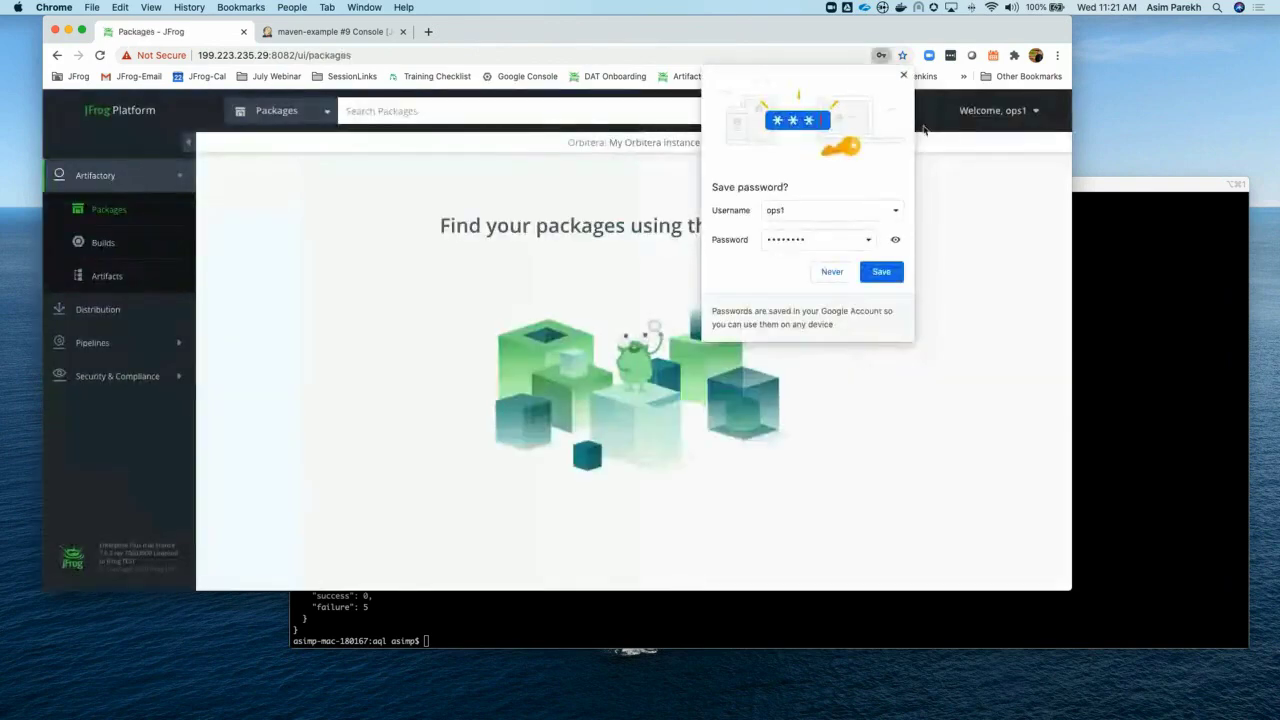
{"action": "left_click", "coordinate": [907, 81]}
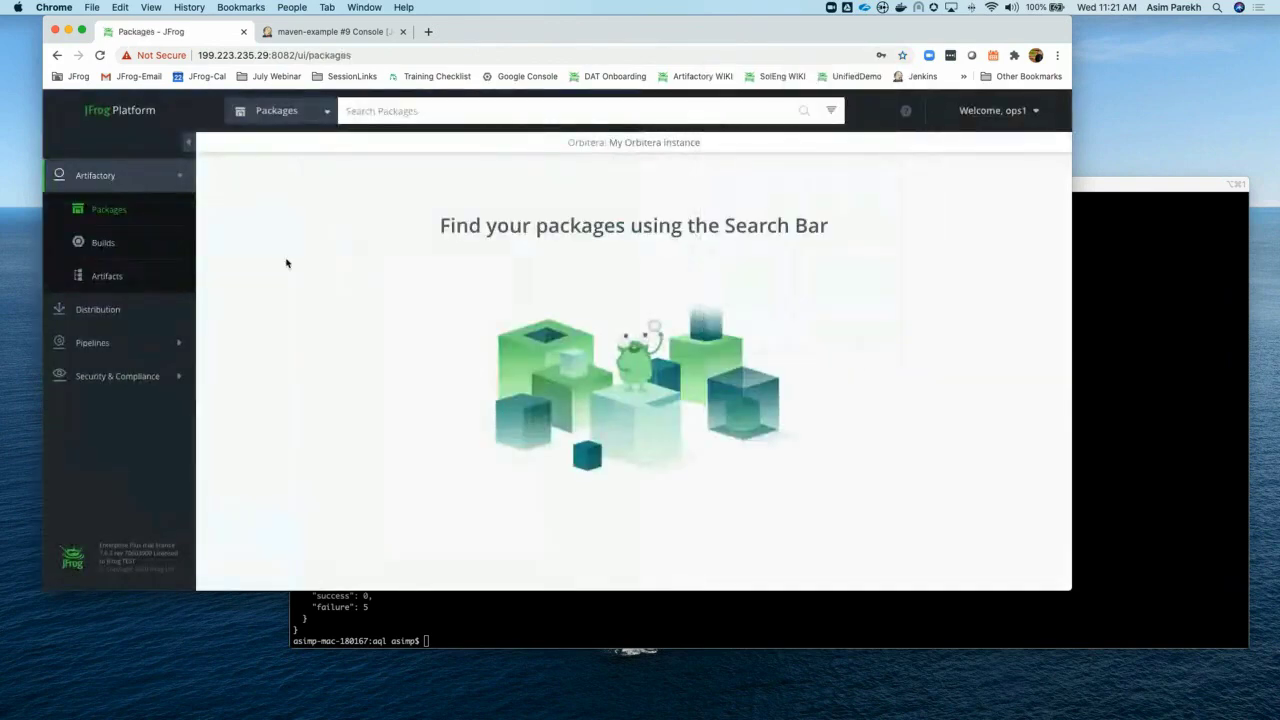
As ops1, open docker-prod-local's Properties tab, where an add-property form is available.
{"action": "left_click", "coordinate": [100, 277]}
{"action": "scroll", "coordinate": [377, 431], "scroll_direction": "down", "scroll_amount": 5}
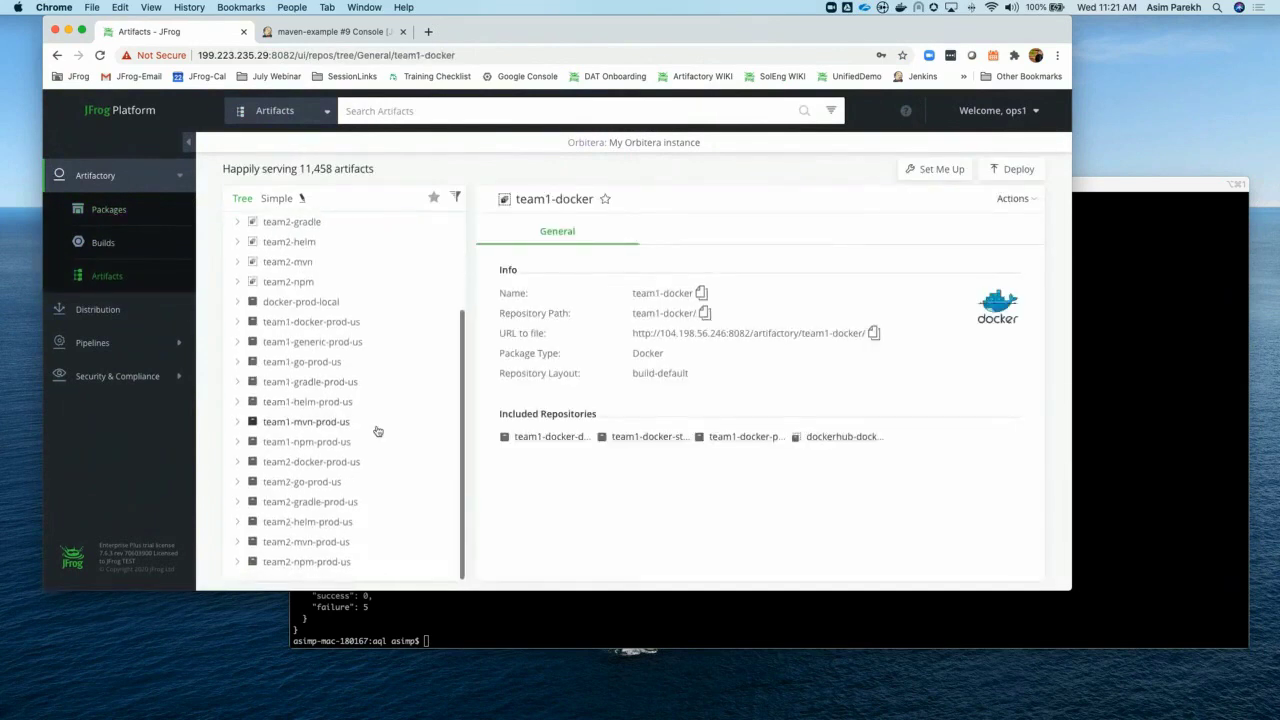
{"action": "scroll", "coordinate": [306, 495], "scroll_direction": "up", "scroll_amount": 5}
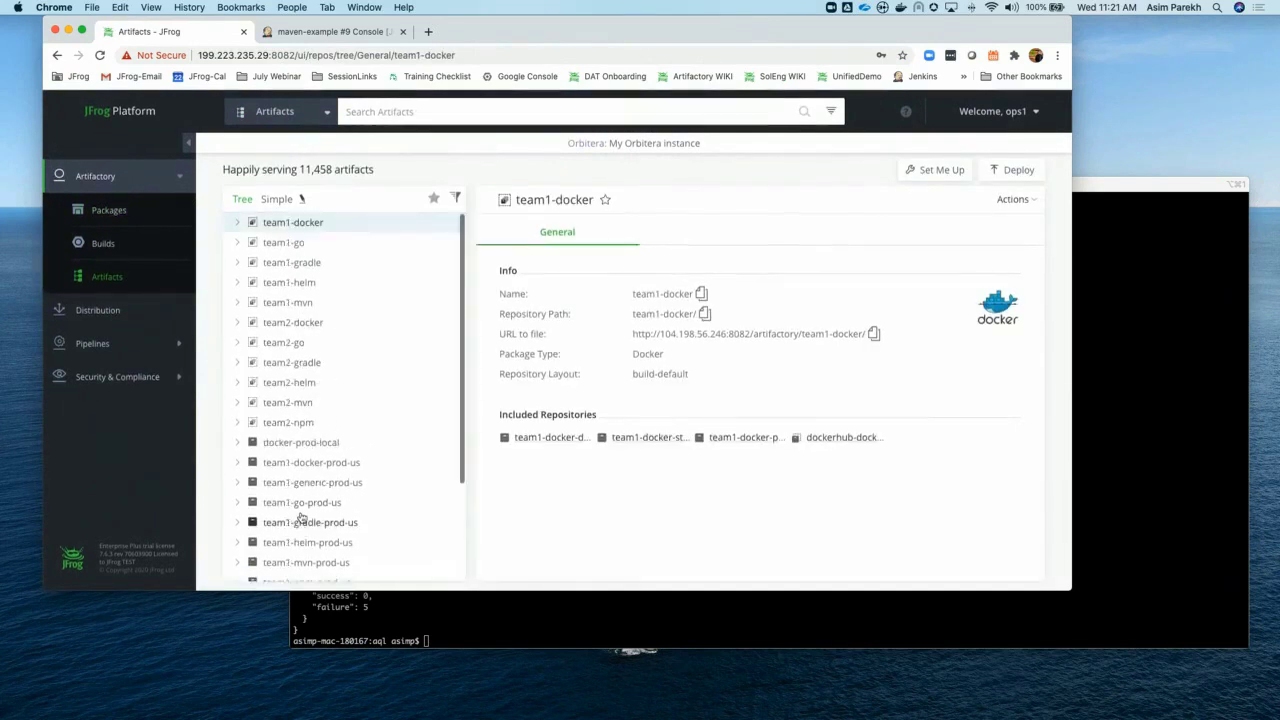
{"action": "left_click", "coordinate": [305, 442]}
{"action": "left_click", "coordinate": [720, 231]}
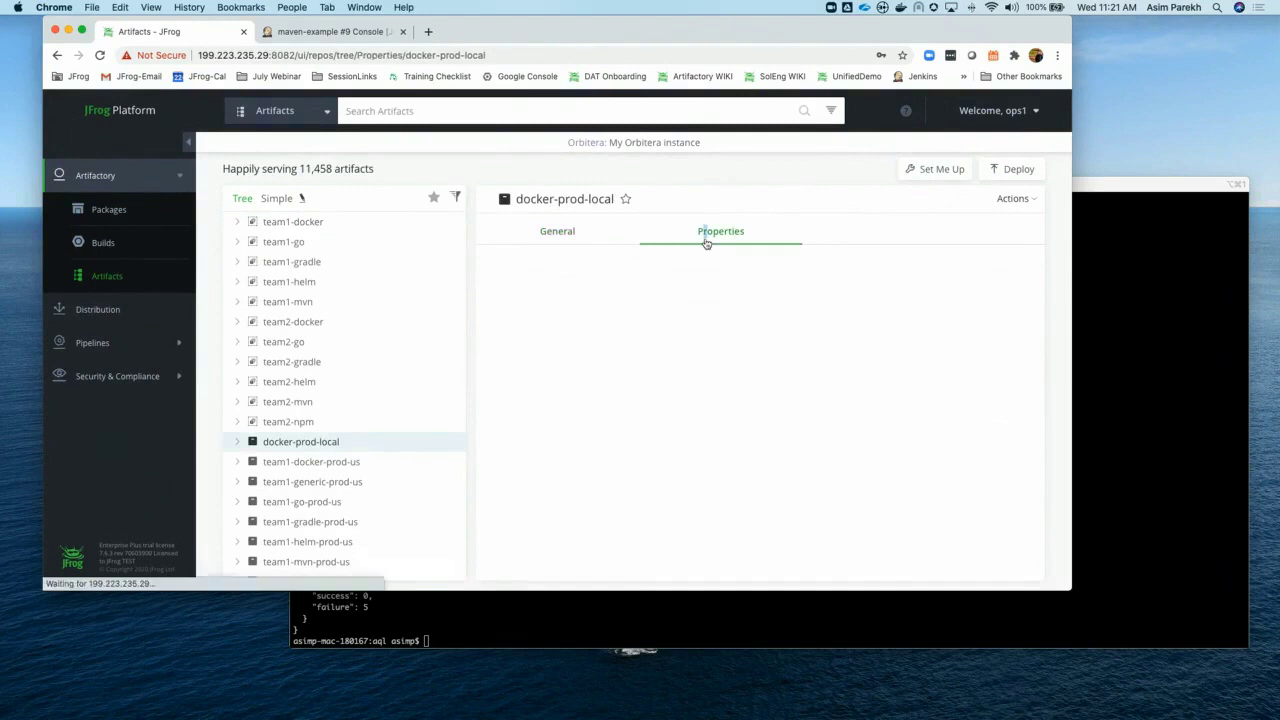
{"action": "left_click", "coordinate": [542, 298]}
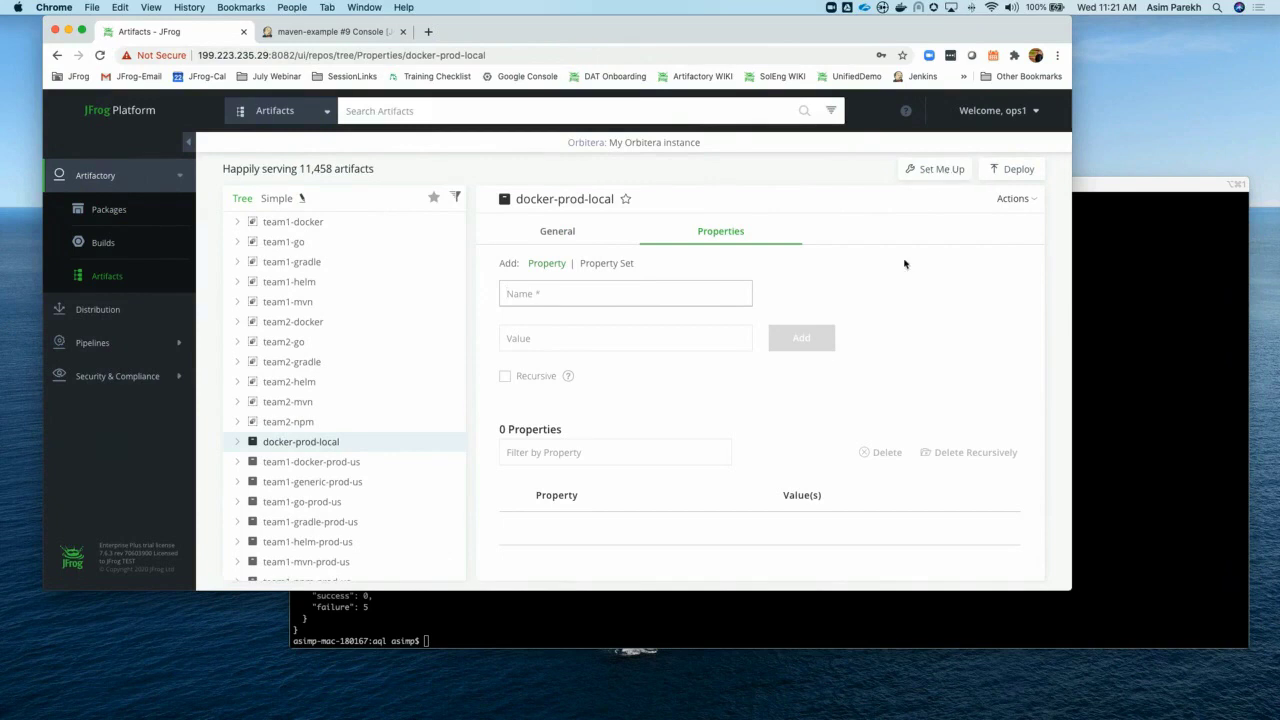
{"action": "left_click", "coordinate": [1036, 118]}
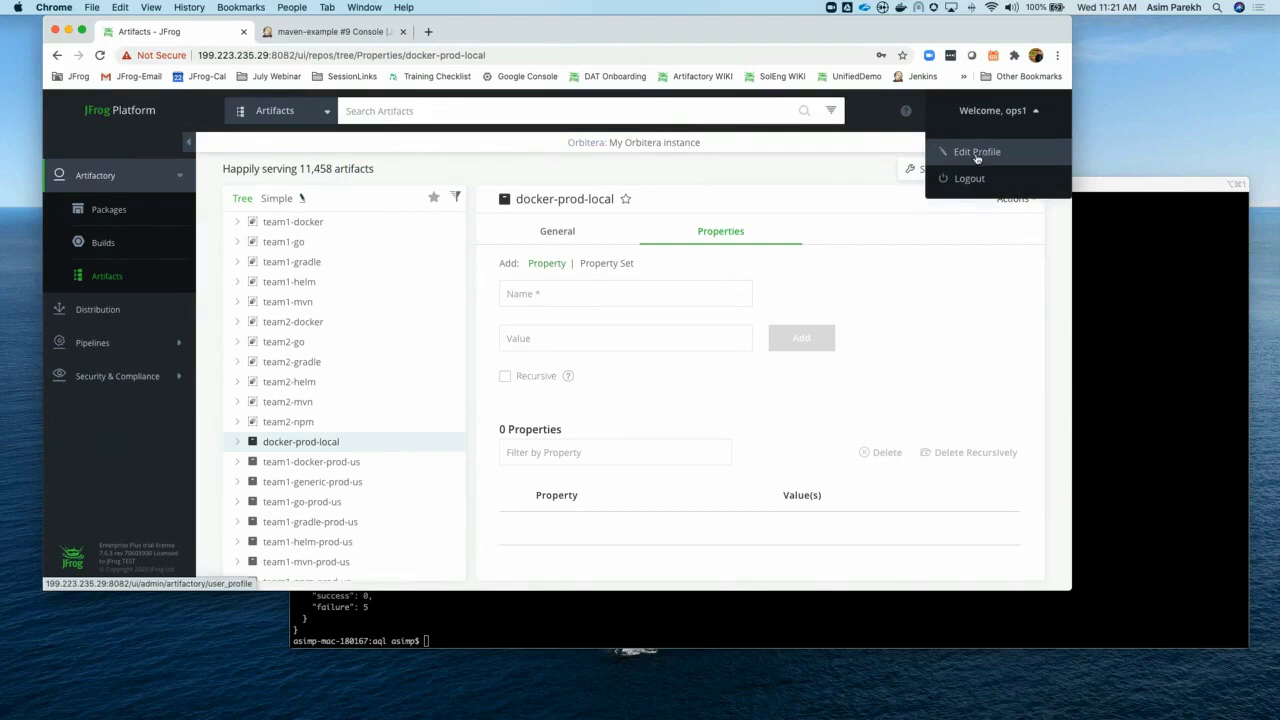
Unlock ops1's user profile for editing by entering the current password.
{"action": "left_click", "coordinate": [976, 155]}
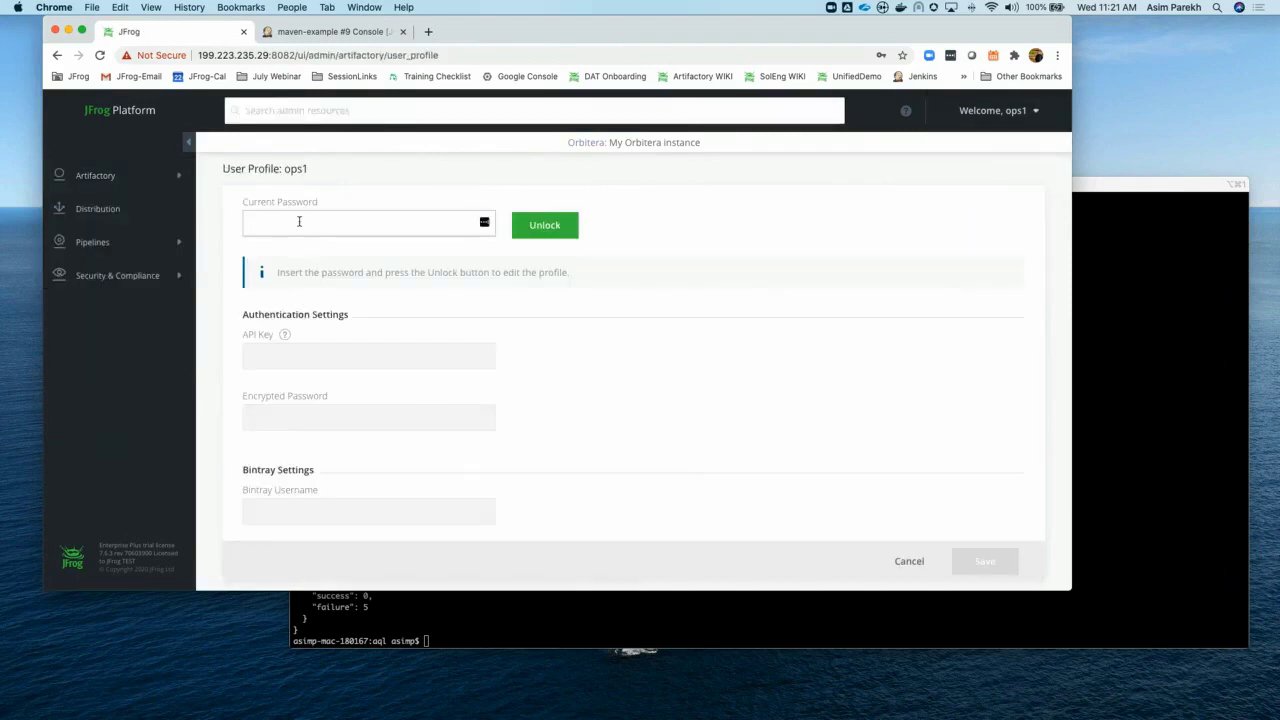
{"action": "left_click", "coordinate": [298, 222]}
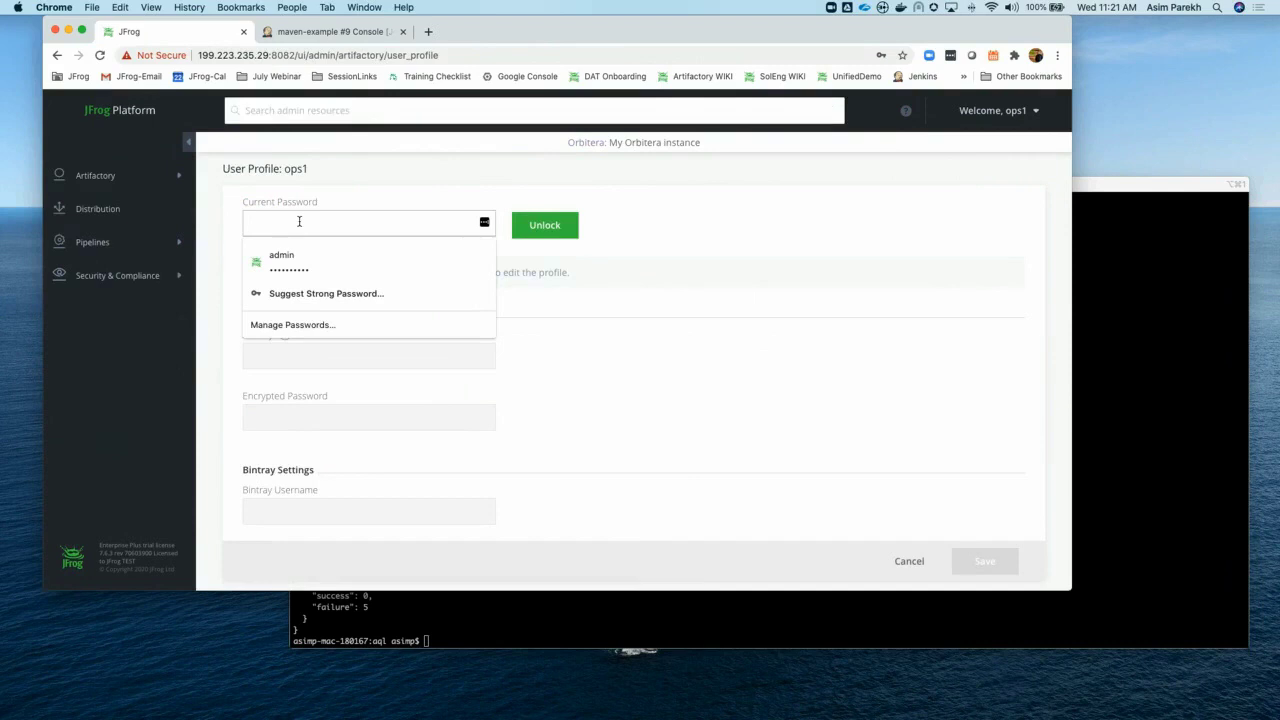
{"action": "type", "text": "••••••••"}
{"action": "left_click", "coordinate": [545, 225]}
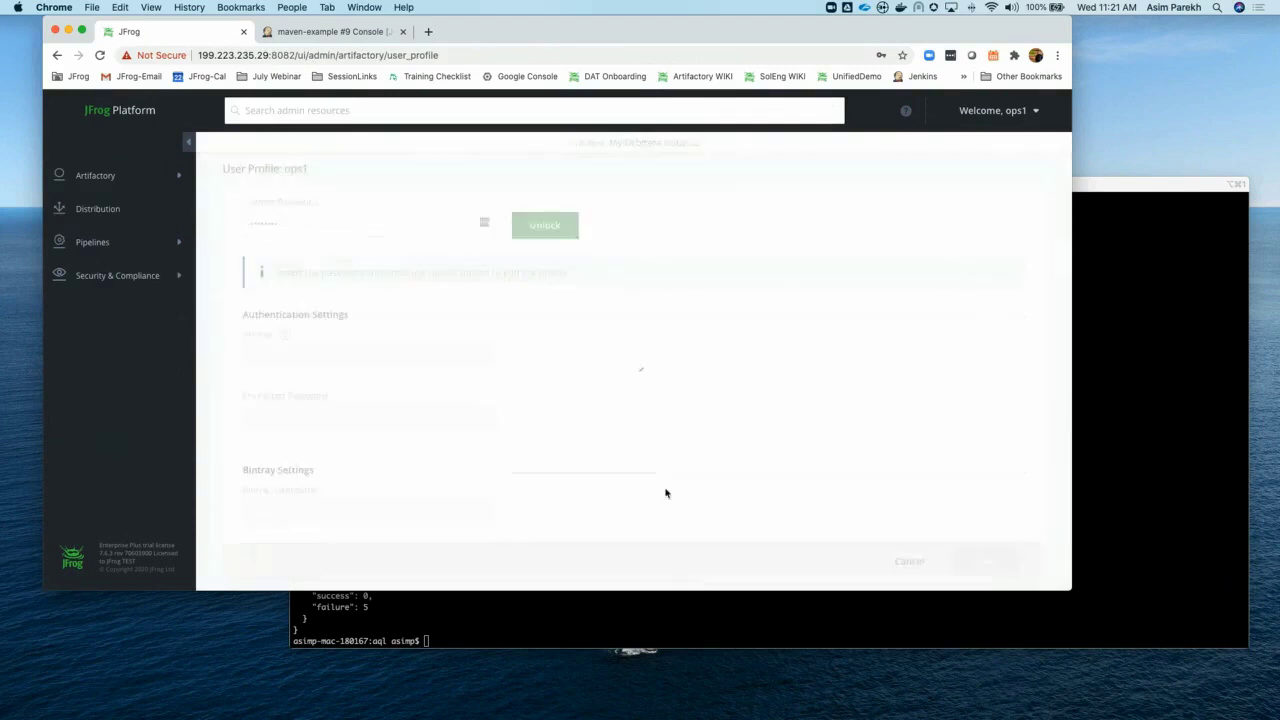
Generate an API key for ops1 under Authentication Settings.
{"action": "scroll", "coordinate": [666, 494], "scroll_direction": "down", "scroll_amount": 1}
{"action": "left_click", "coordinate": [901, 76]}
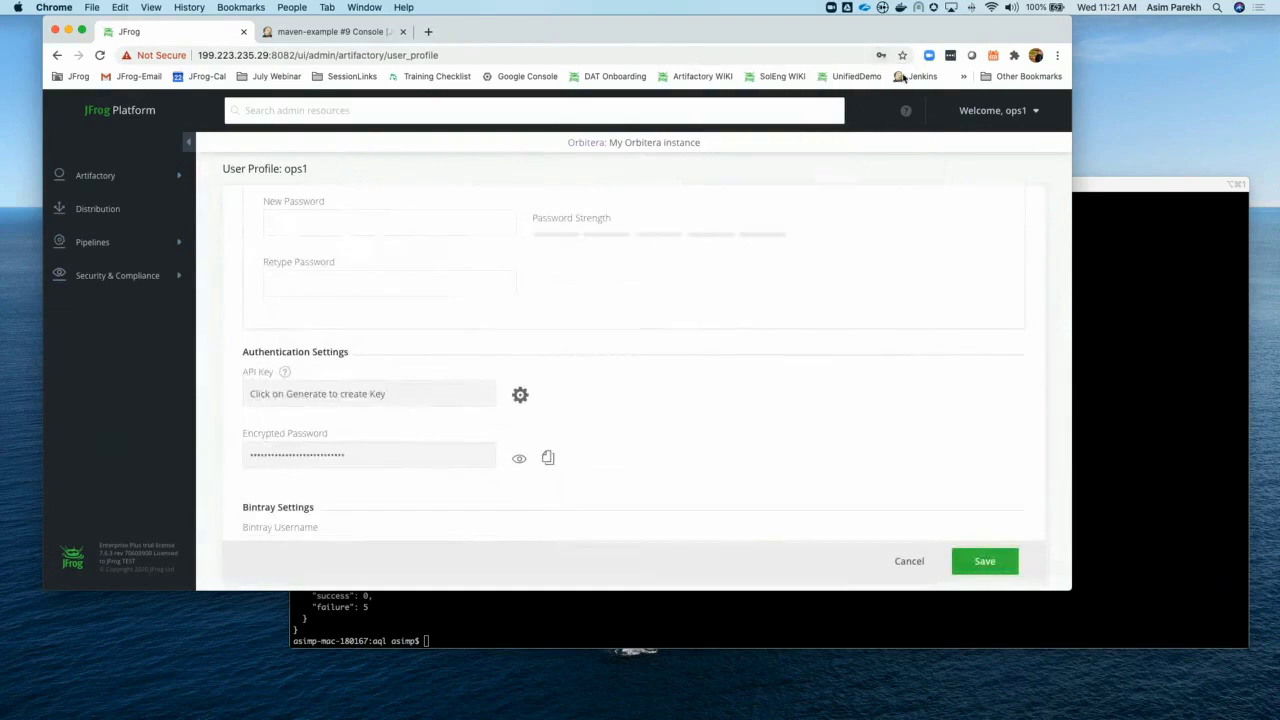
{"action": "scroll", "coordinate": [526, 360], "scroll_direction": "down", "scroll_amount": 1}
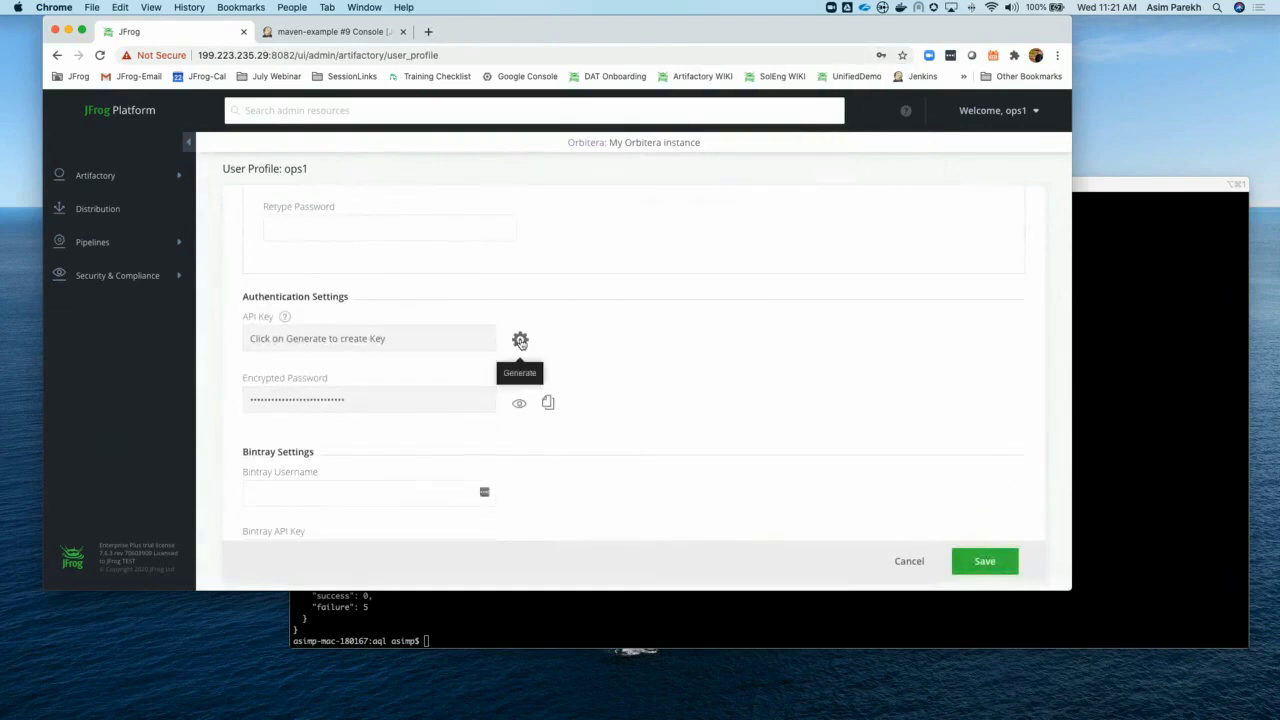
{"action": "left_click", "coordinate": [520, 341]}
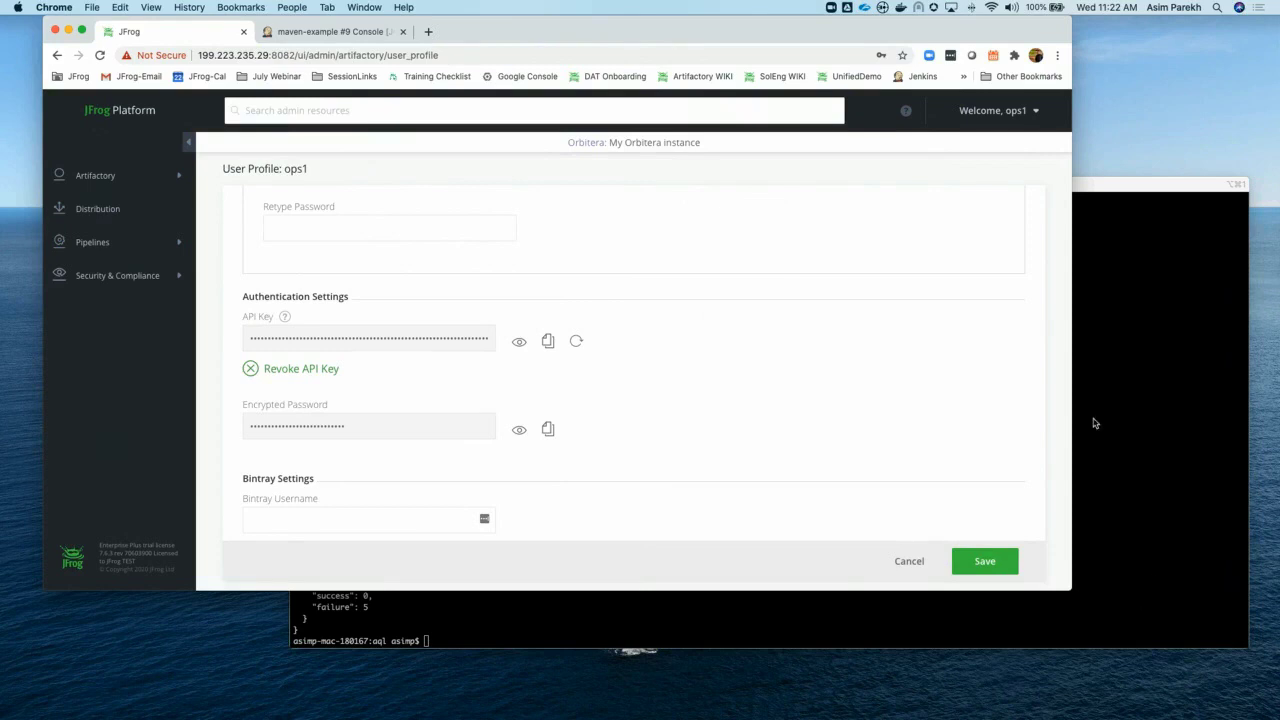
{"action": "scroll", "coordinate": [852, 380], "scroll_direction": "up", "scroll_amount": 4}
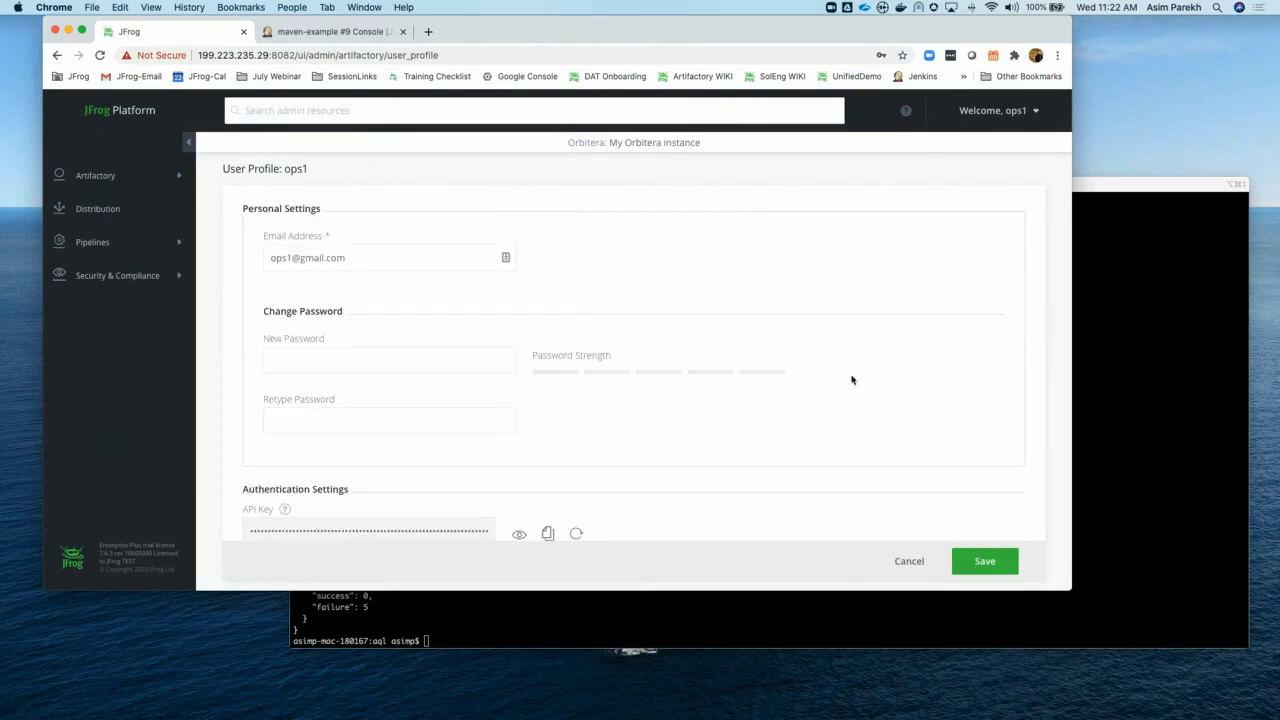